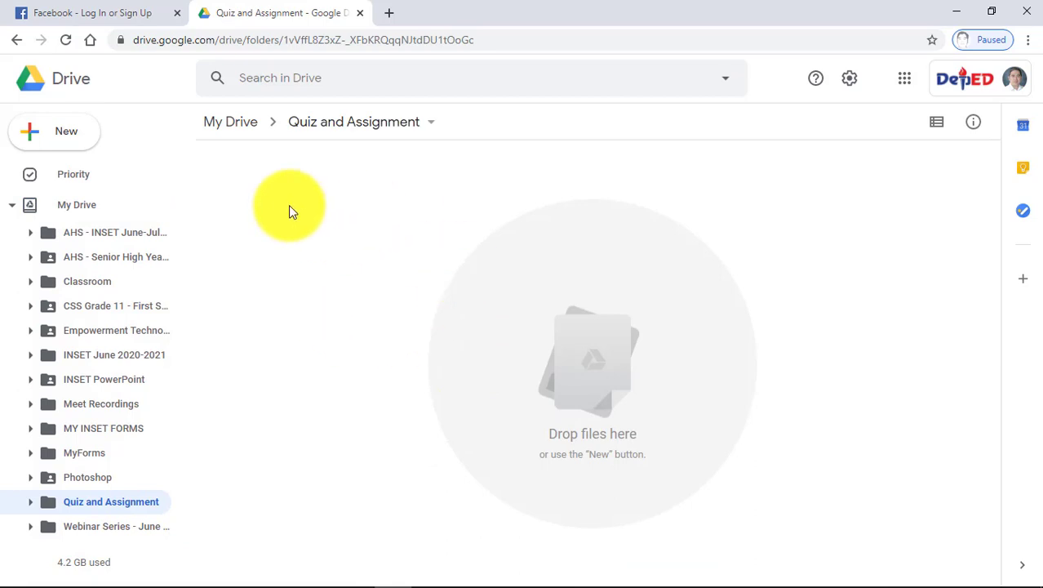
Step: Create a new Google Doc and paste in the 50-point global warming essay prompt
left_click(71, 139)
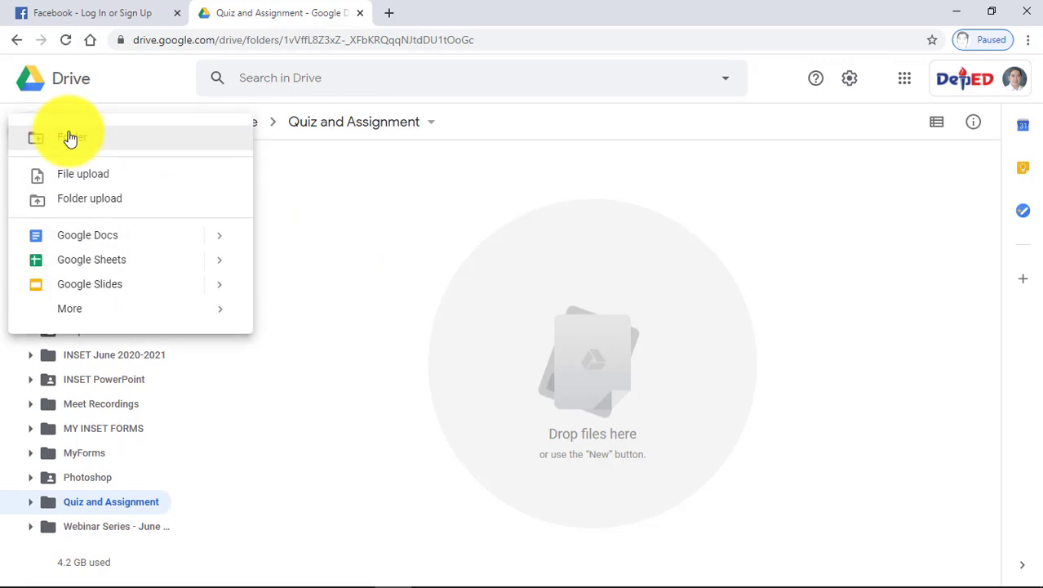
left_click(96, 237)
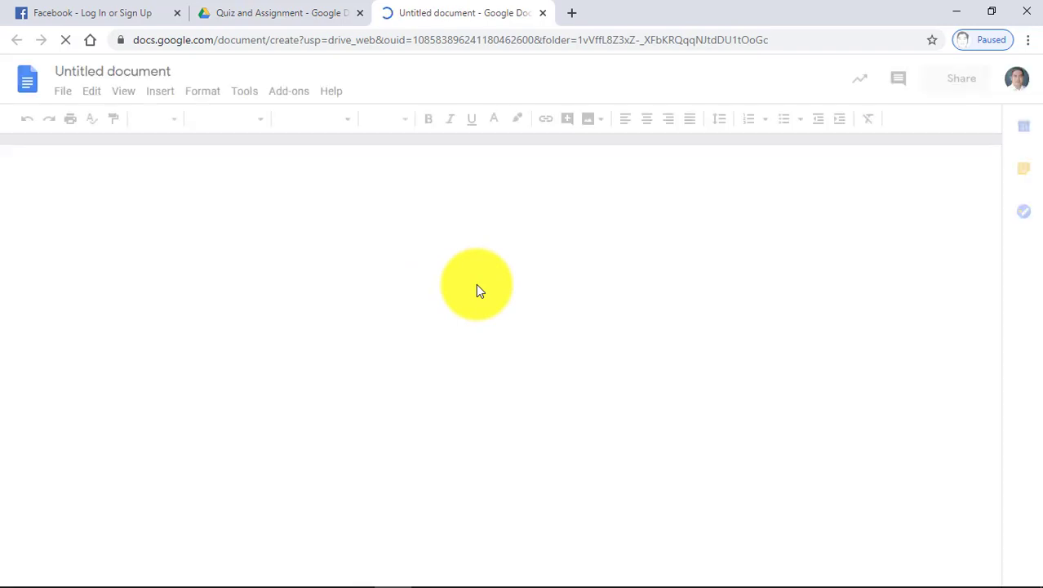
type("Write an essay about the global warming effects. (50 points)")
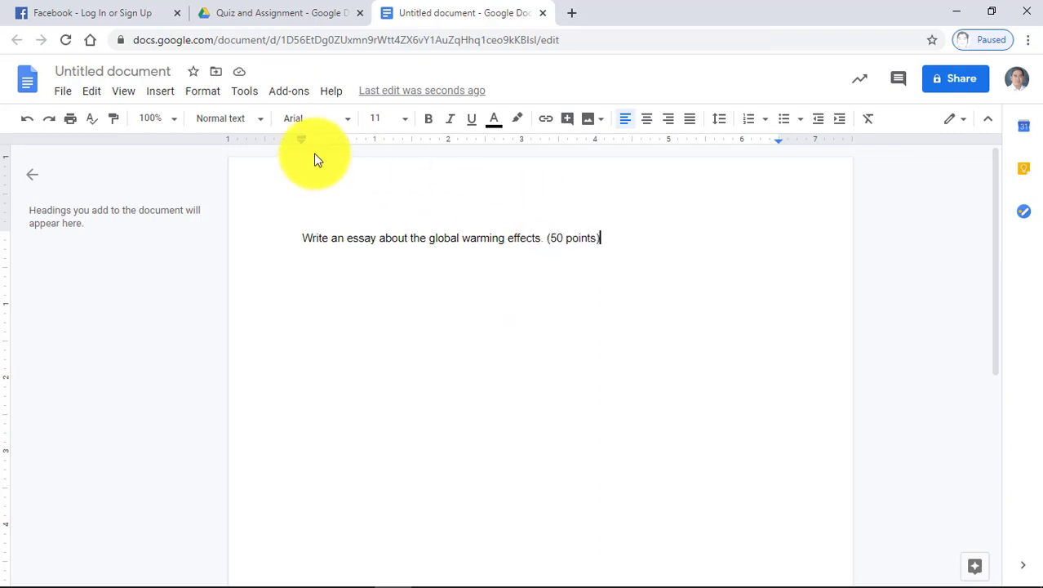
Step: Name the document 'Essay - Assignment'
left_click(113, 72)
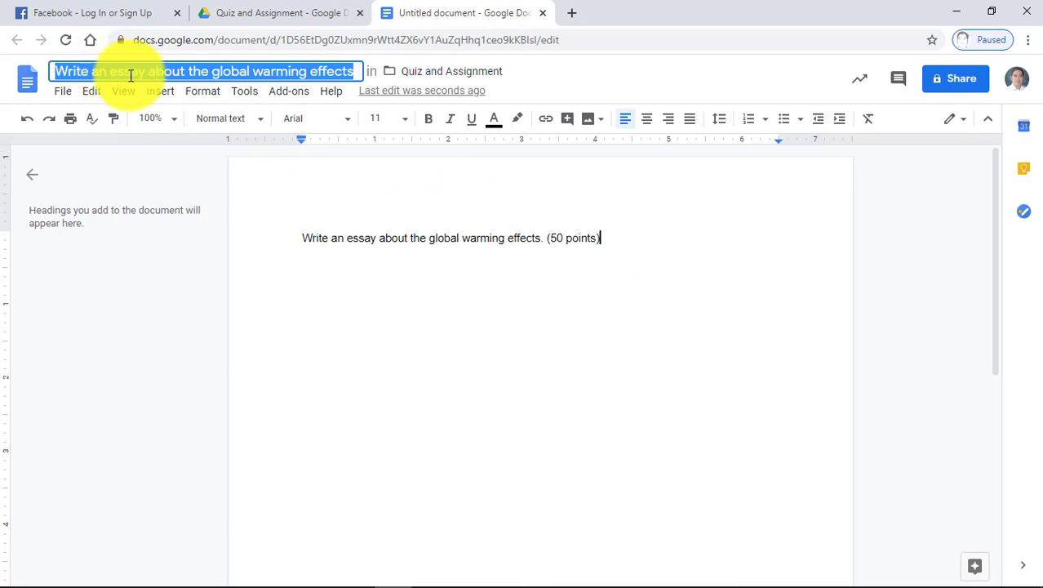
type("Essay")
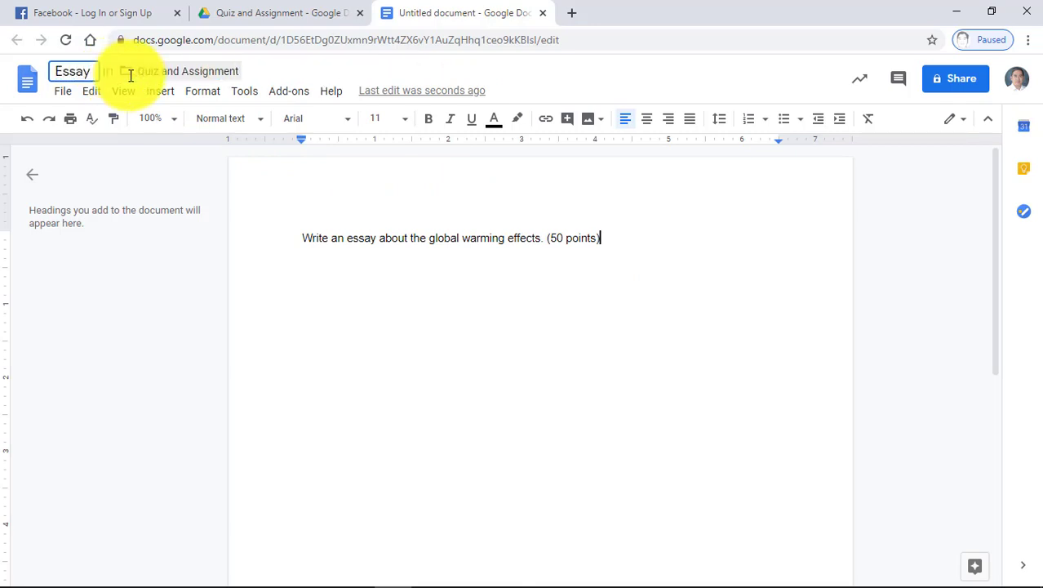
type(" -")
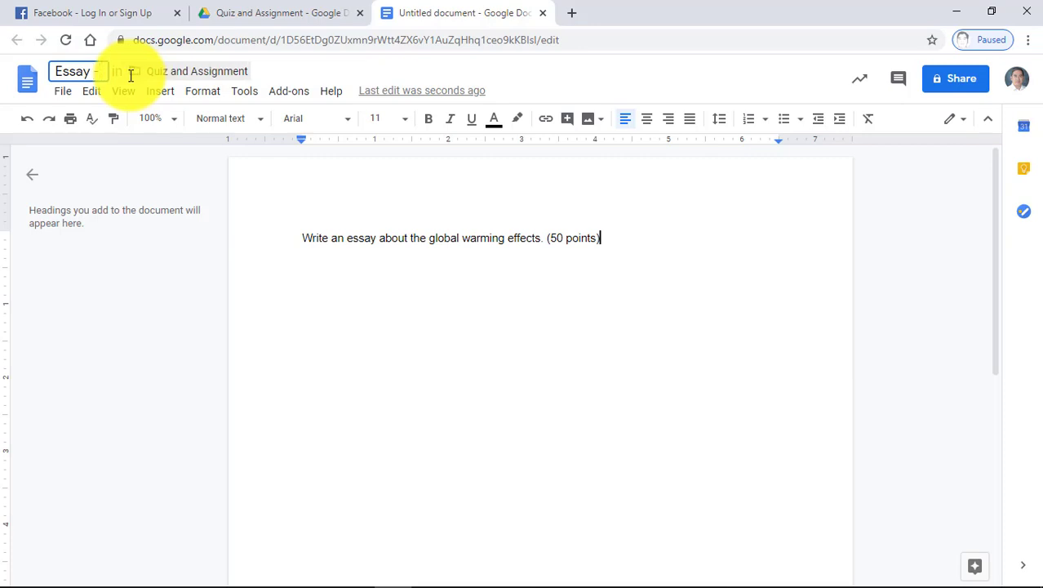
type(" Assig")
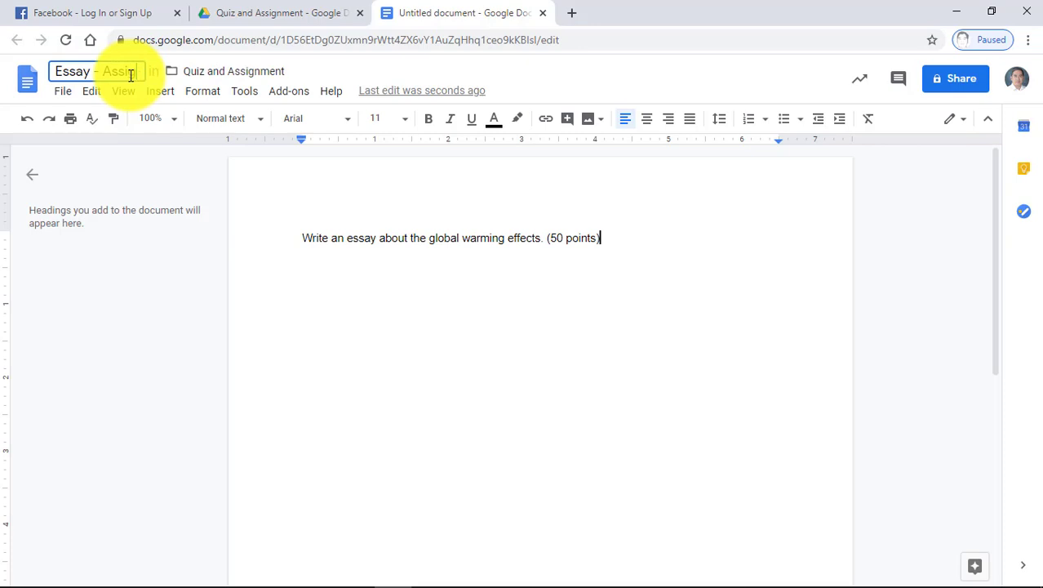
type("nment")
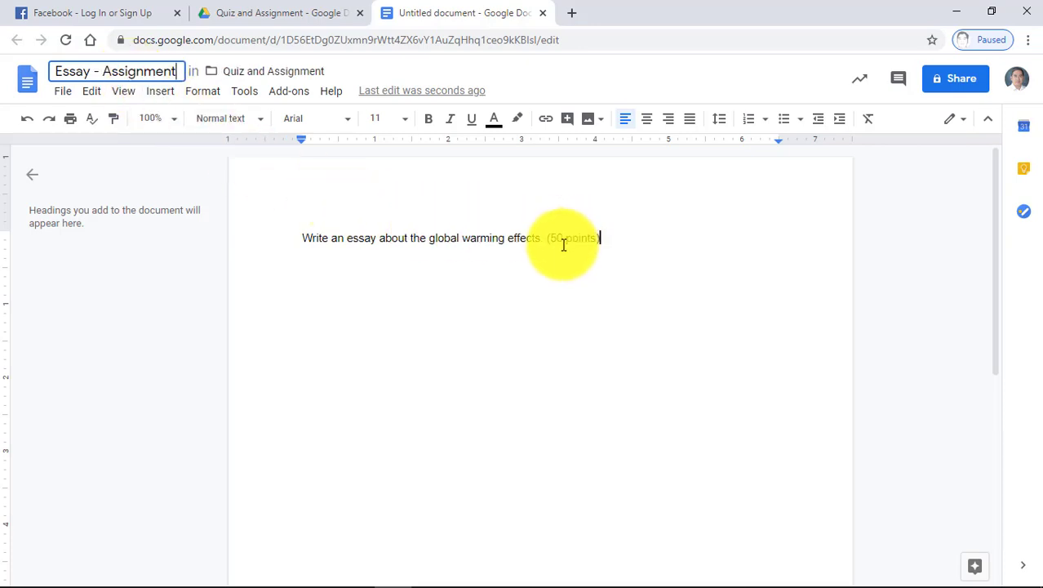
left_click(433, 240)
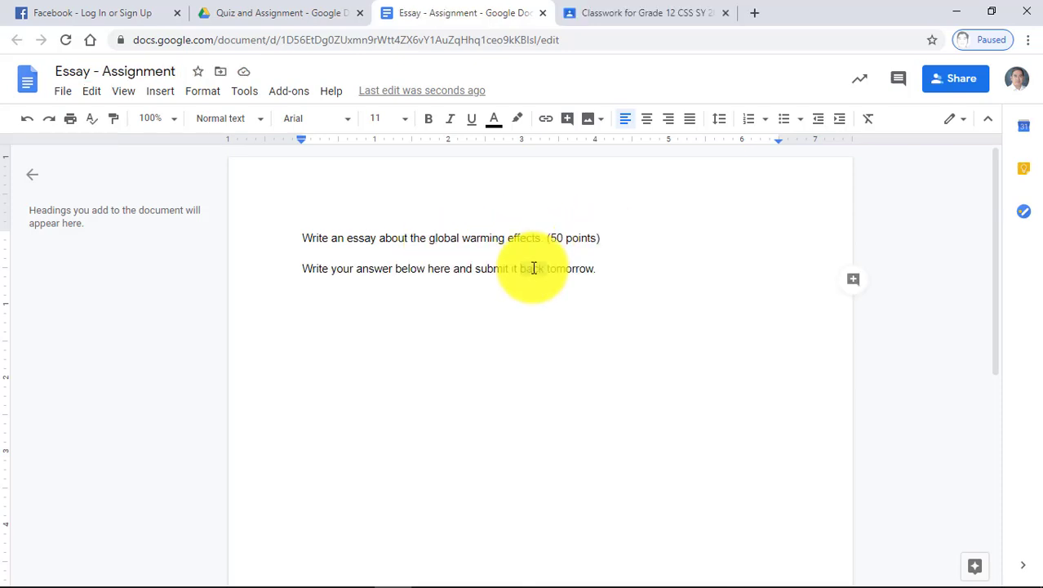
Step: Reword the second line to 'Write your answer below and submit it tomorrow.', add blank answer lines, and close the doc
key("BackSpace")
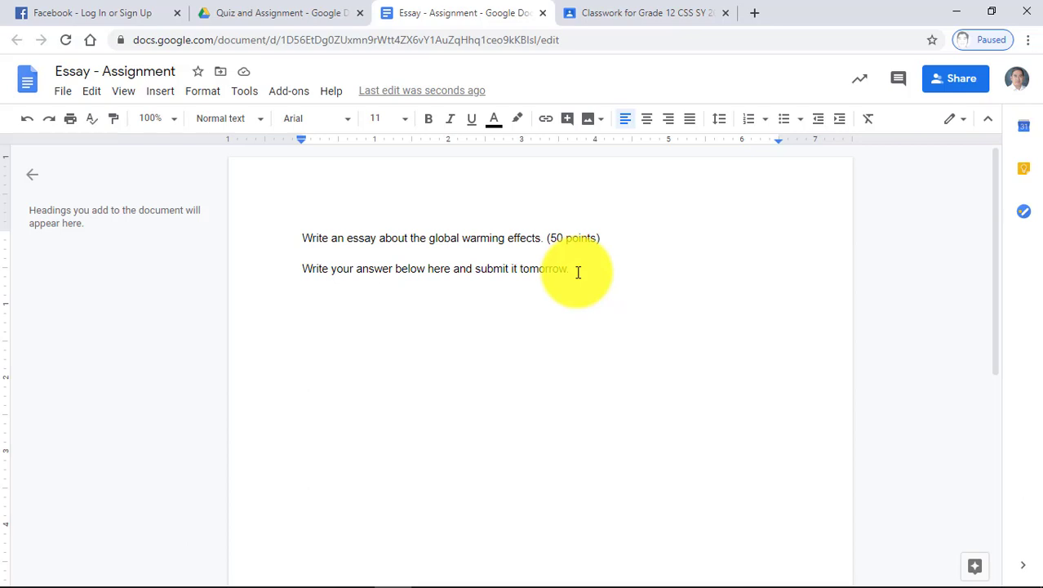
key("Return")
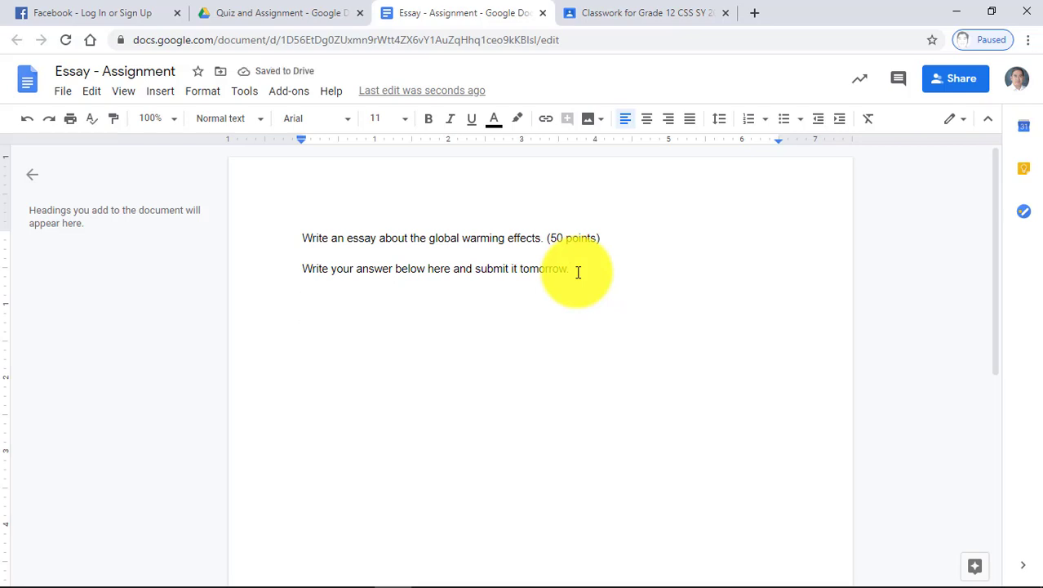
left_click(443, 269)
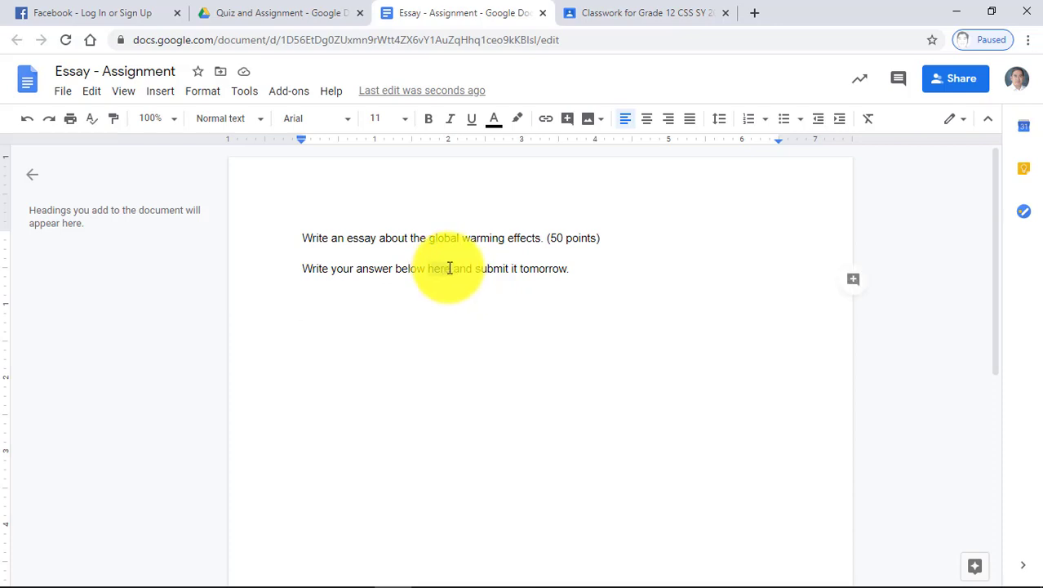
double_click(449, 268)
key("BackSpace")
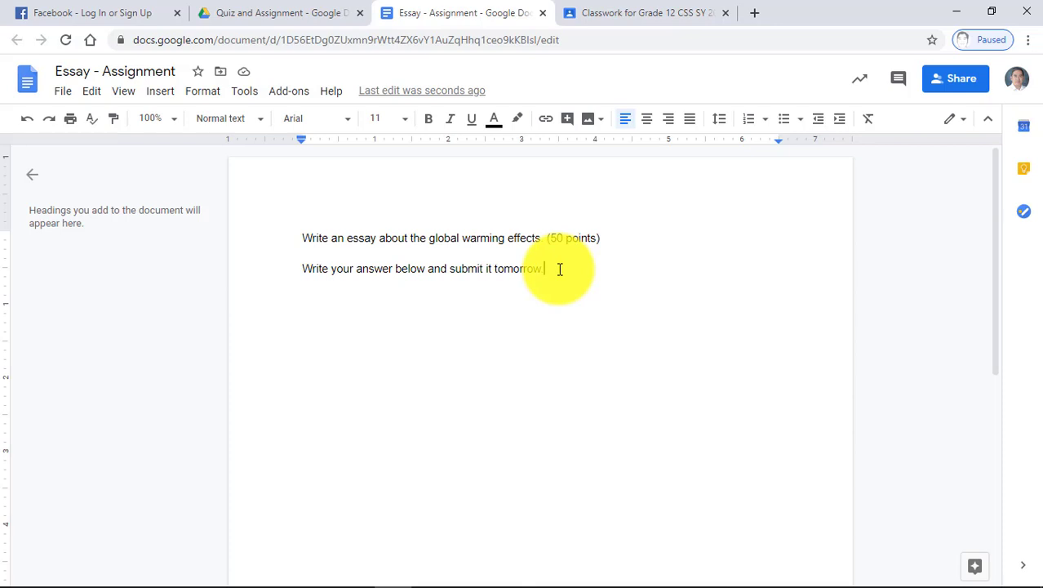
key("Return")
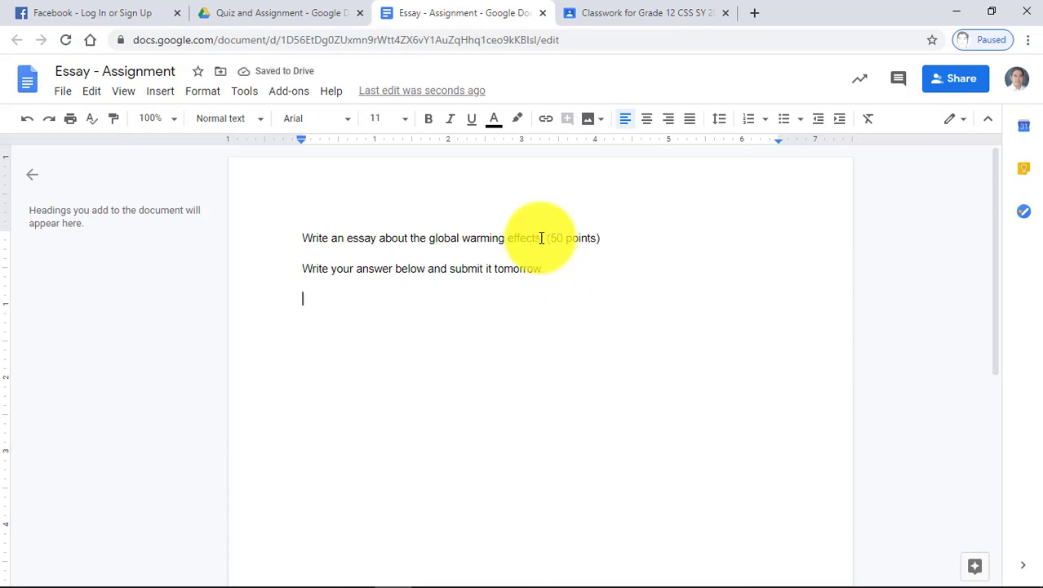
left_click(543, 14)
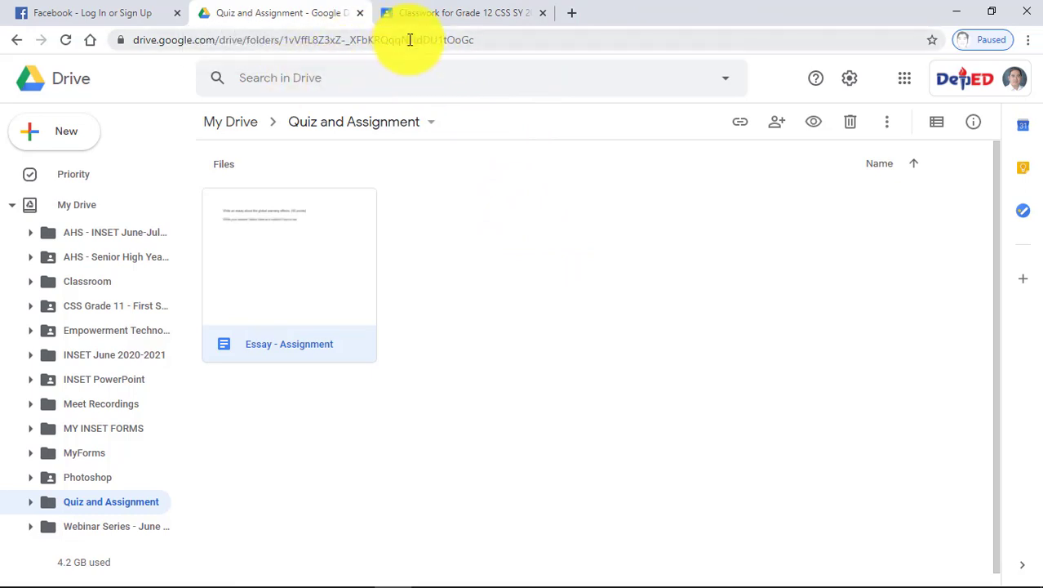
Step: Close the old Classroom tab and launch Google Classroom from the Google apps launcher
left_click(454, 15)
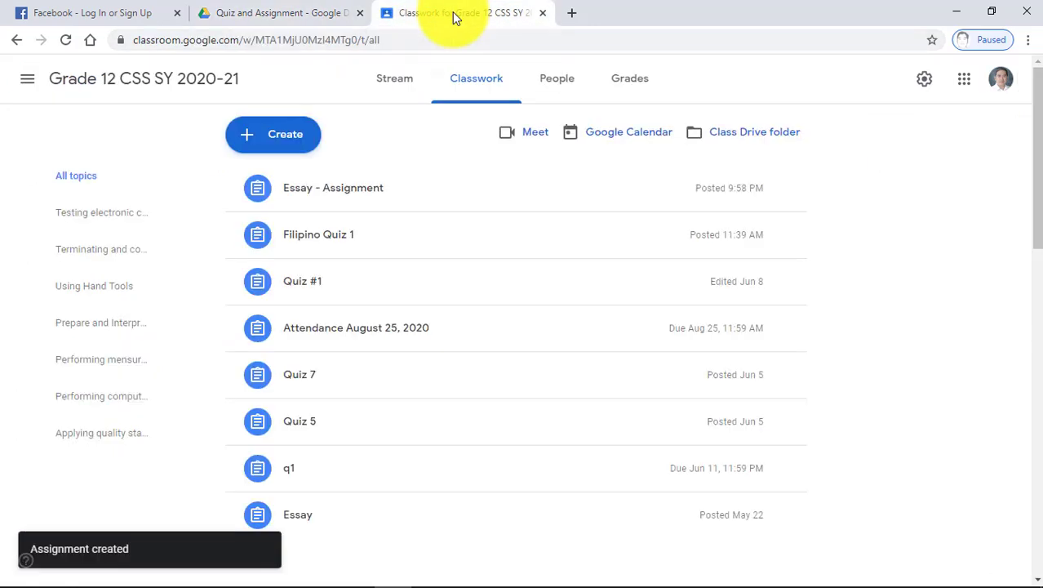
left_click(543, 15)
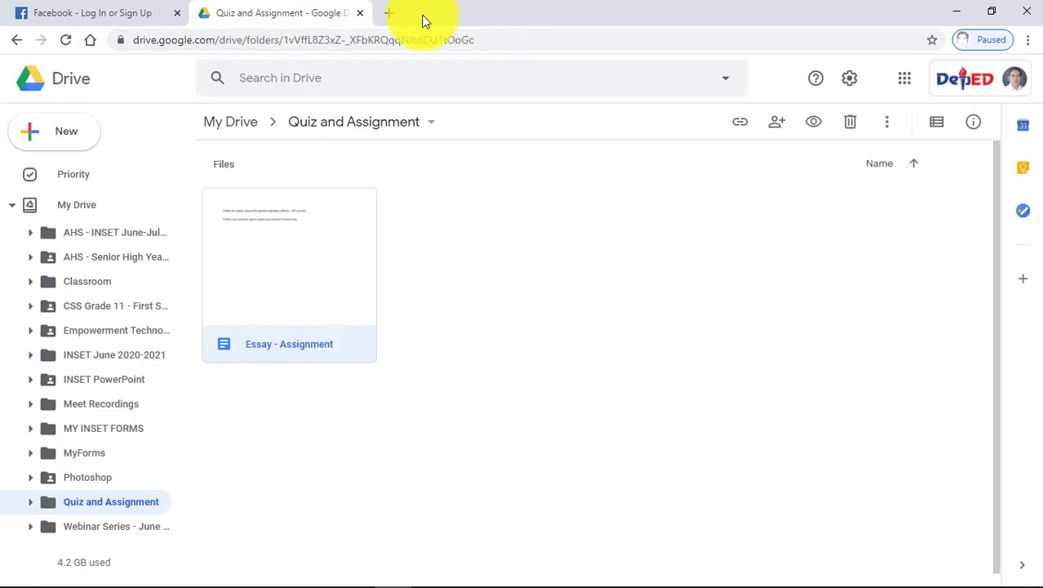
left_click(904, 78)
left_click(836, 231)
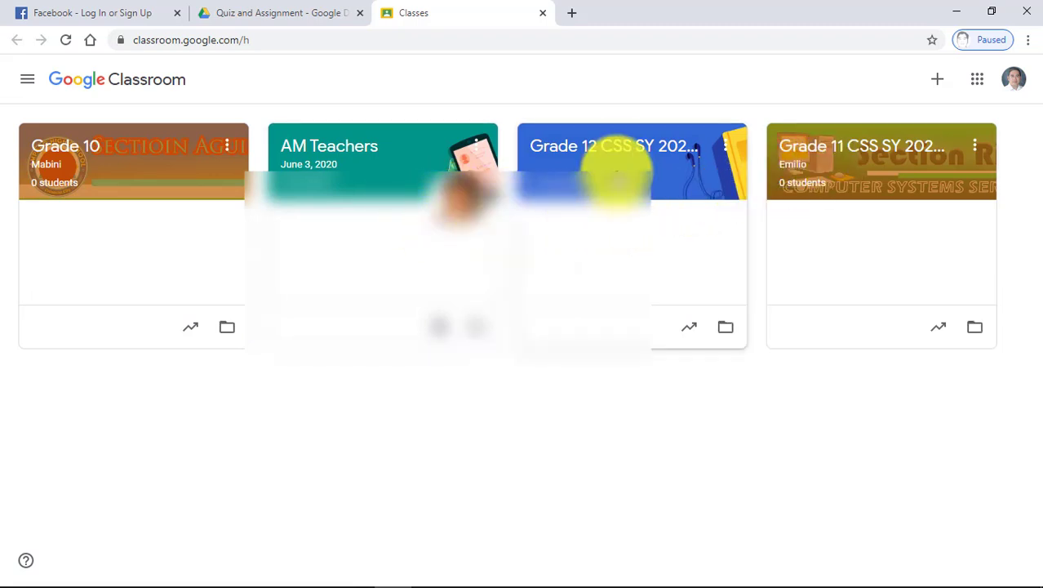
Step: In the Grade 12 CSS SY 2020-21 class, create an assignment titled 'Essay - Assignment'
left_click(620, 160)
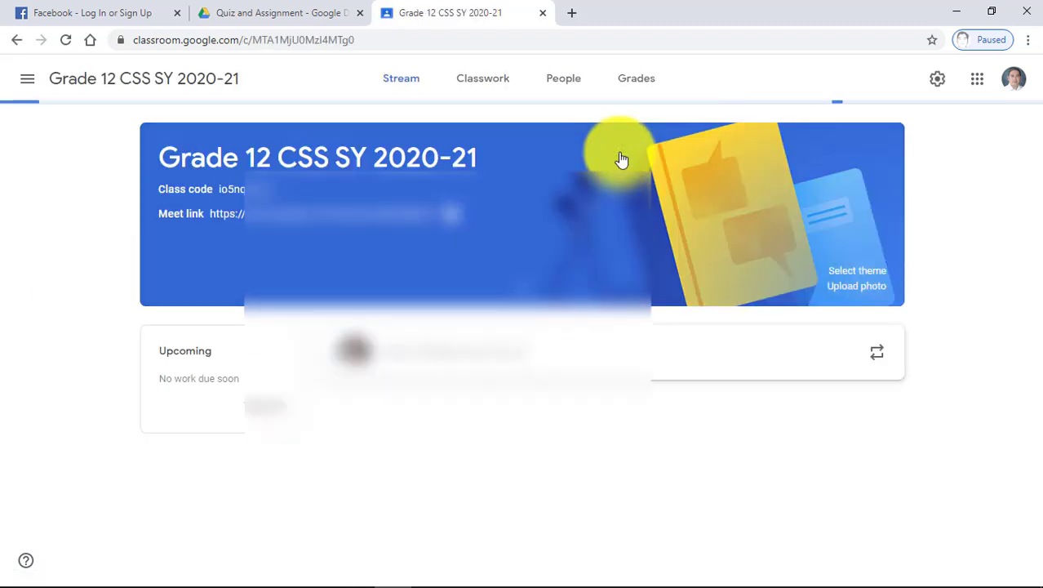
left_click(494, 90)
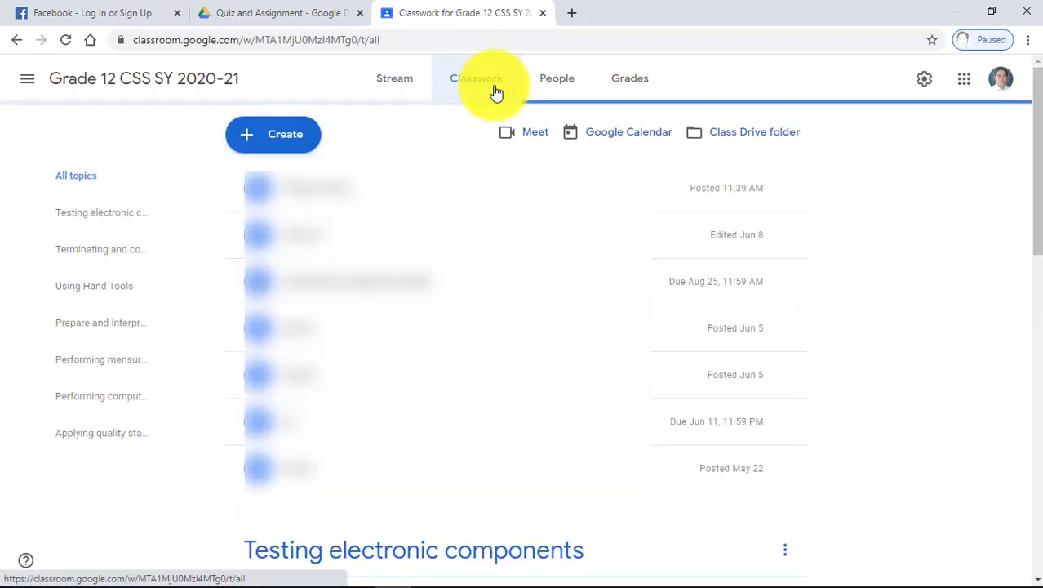
left_click(275, 142)
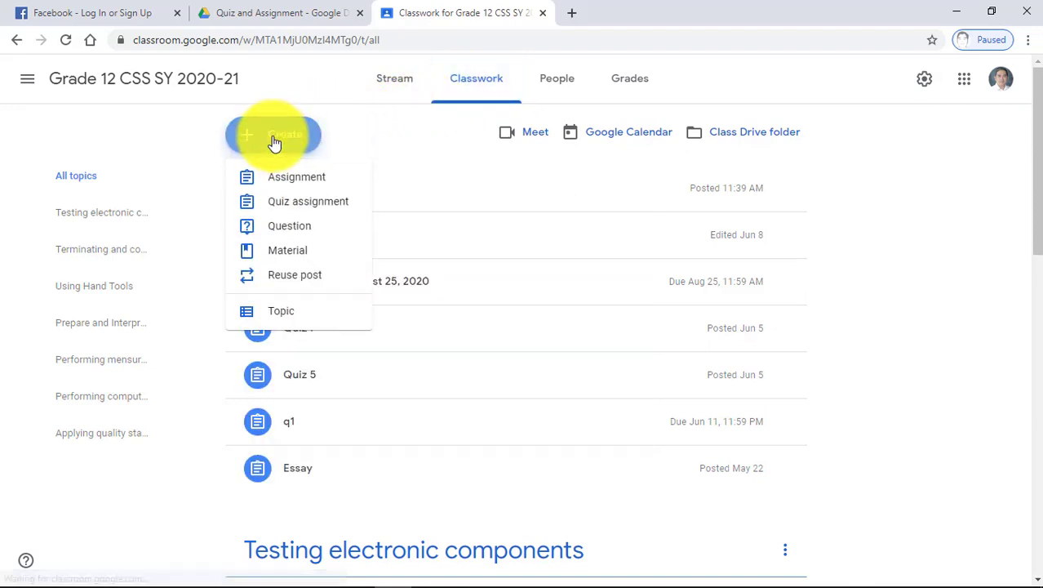
left_click(291, 187)
type("Essay - Assignment")
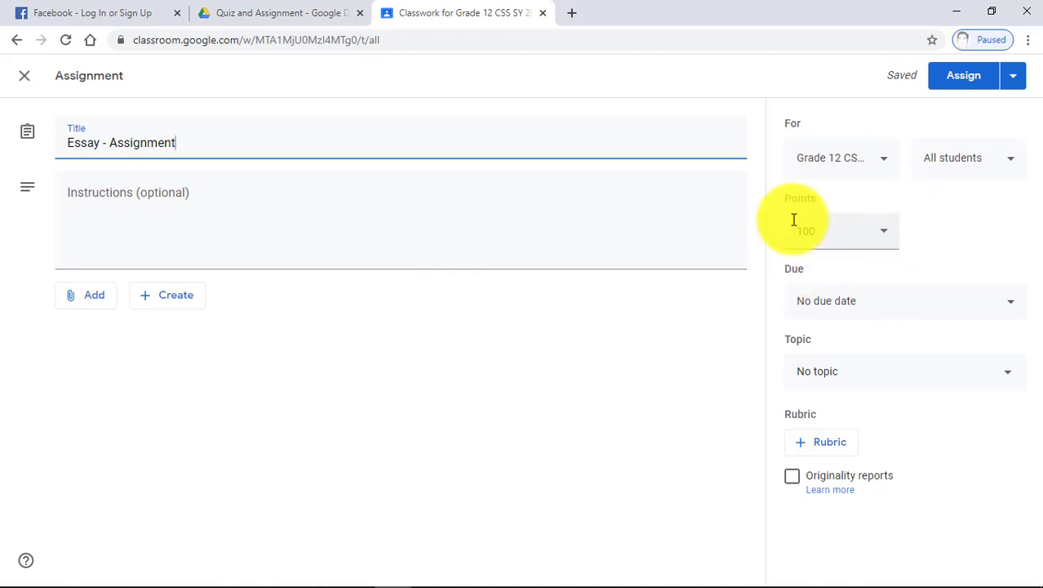
Step: Attach the 'Essay - Assignment' Doc from My Drive > Quiz and Assignment to the assignment
left_click(203, 213)
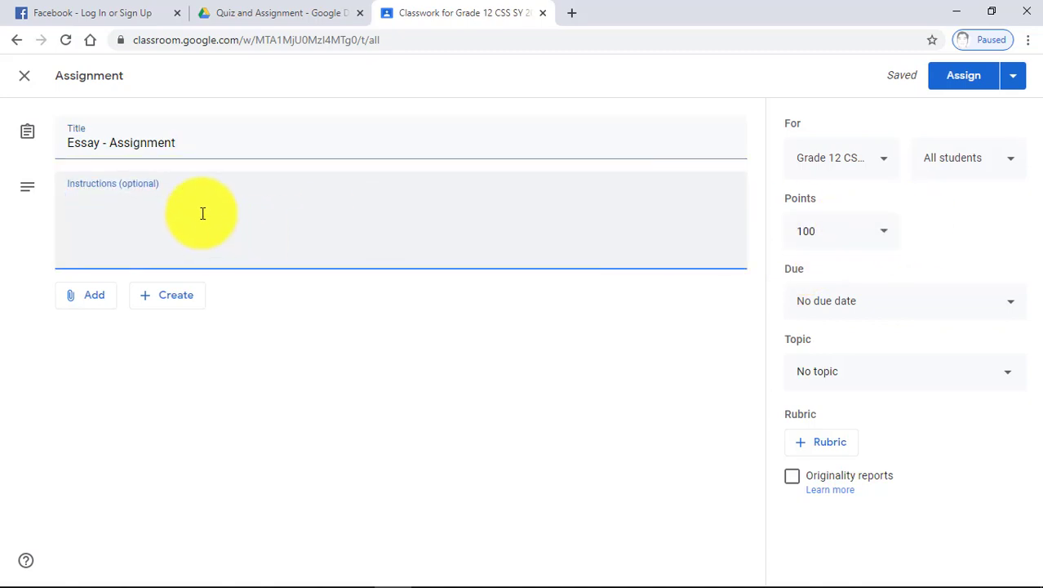
left_click(94, 296)
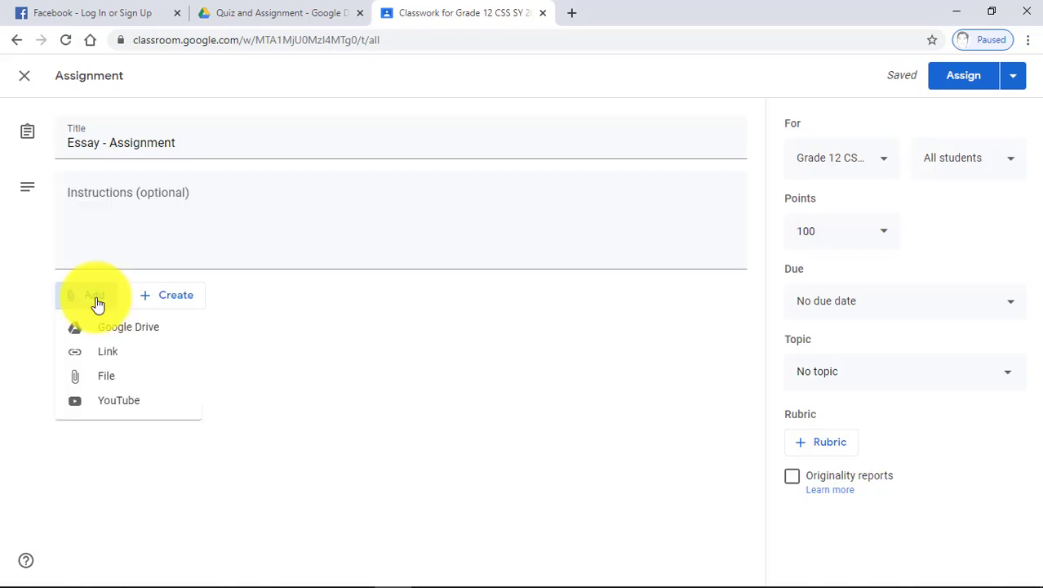
left_click(105, 333)
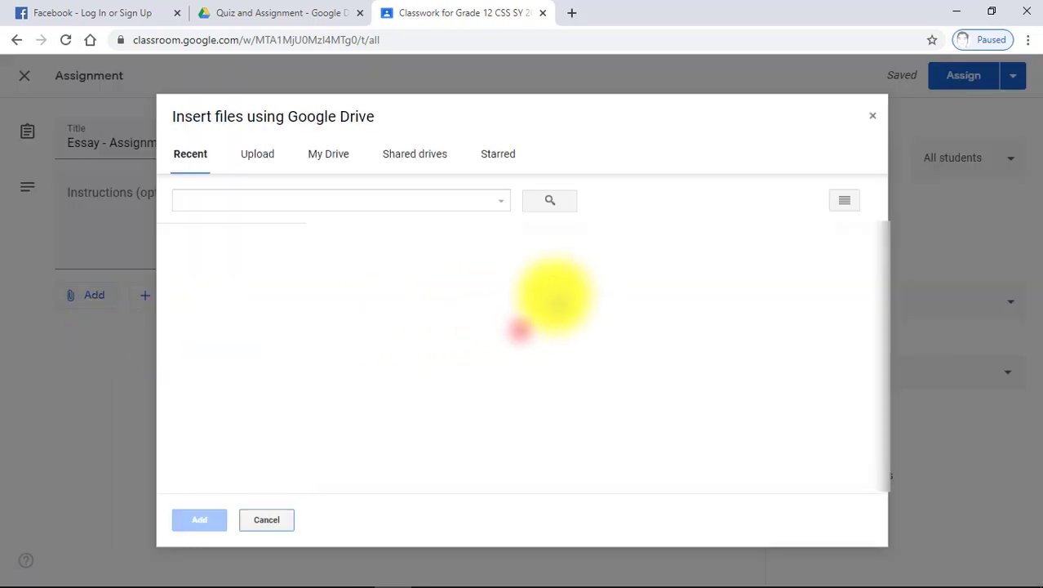
left_click(330, 161)
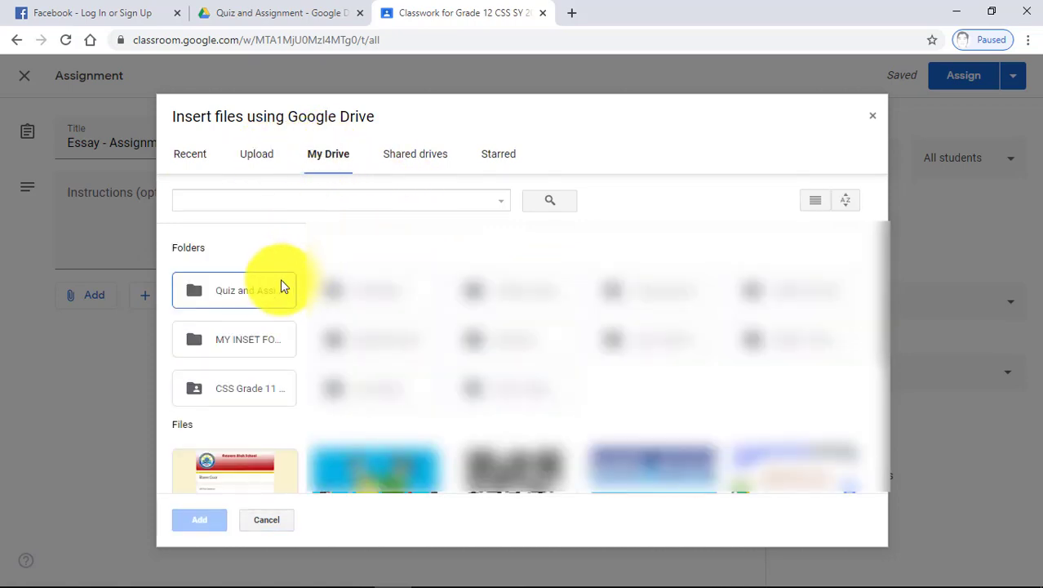
double_click(270, 292)
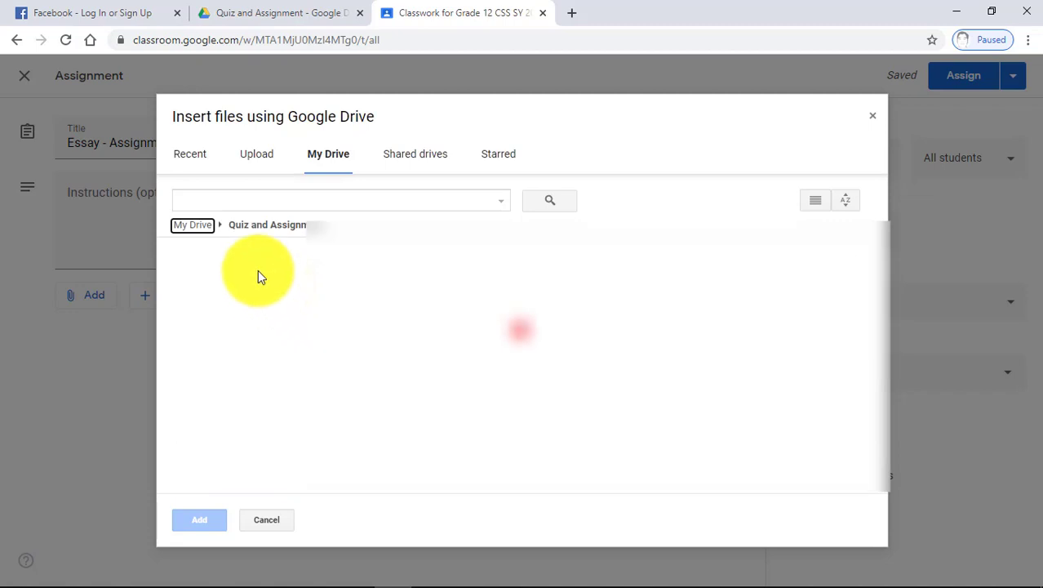
left_click(263, 333)
left_click(201, 519)
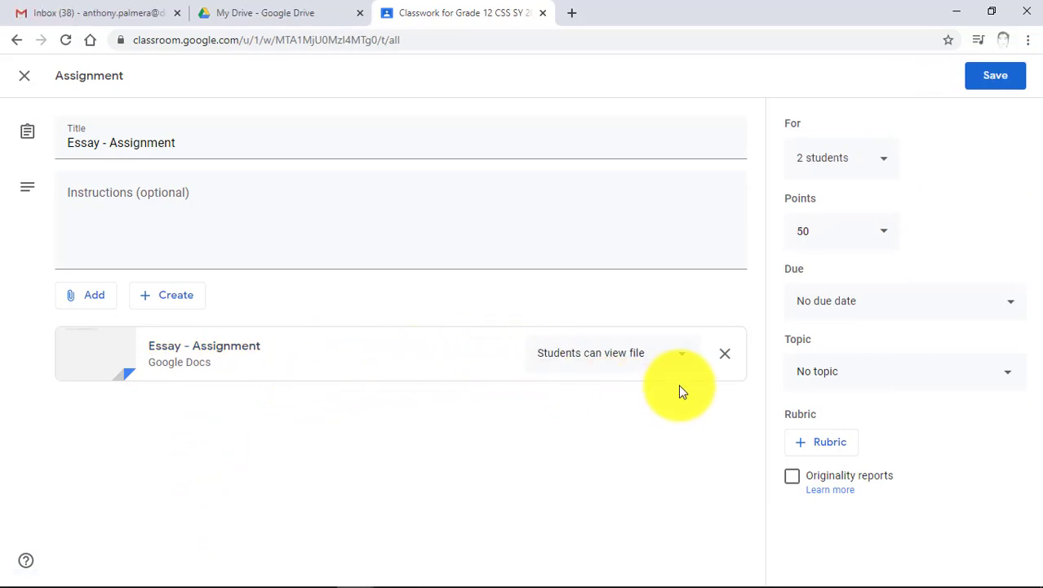
Step: Let students edit the attached doc, make it worth 50 points for all students, and assign it
left_click(682, 357)
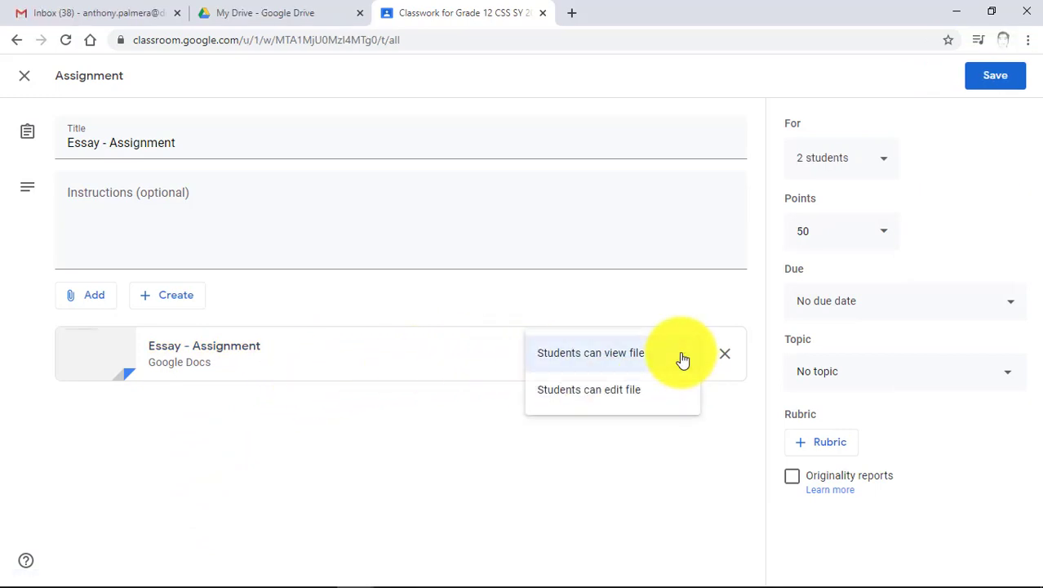
left_click(617, 395)
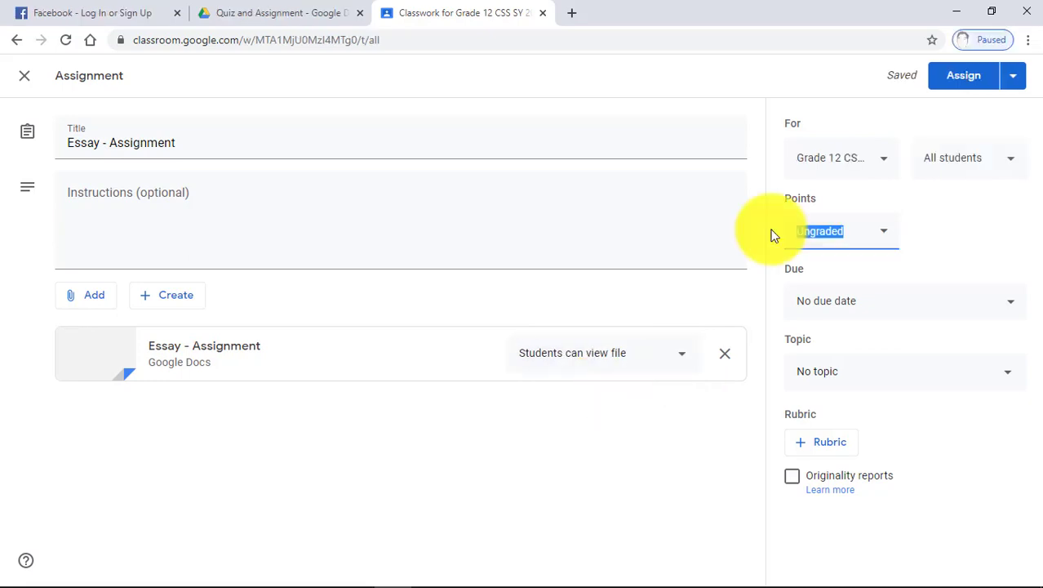
type("50")
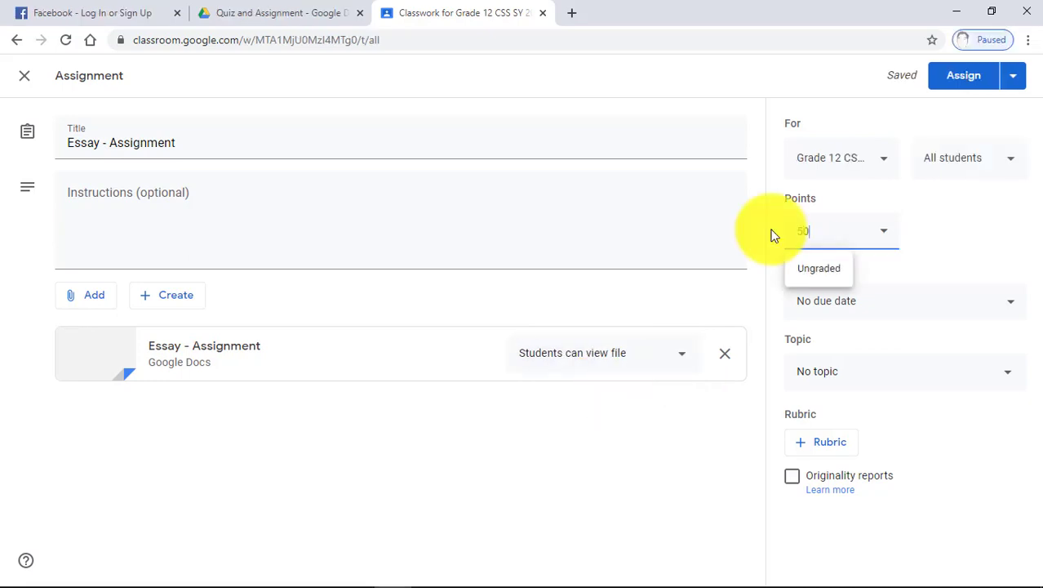
left_click(849, 208)
left_click(1013, 168)
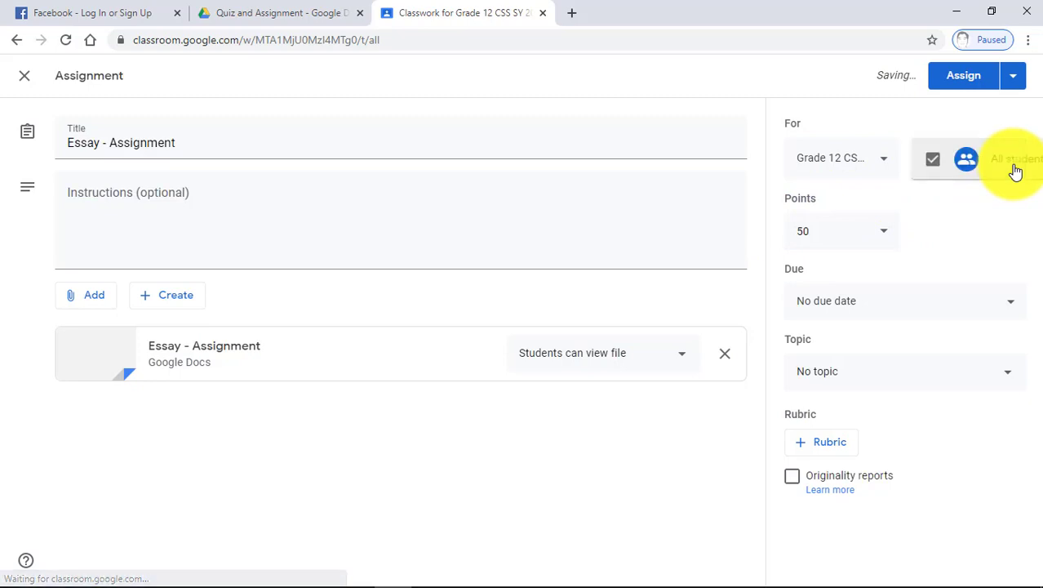
left_click(966, 77)
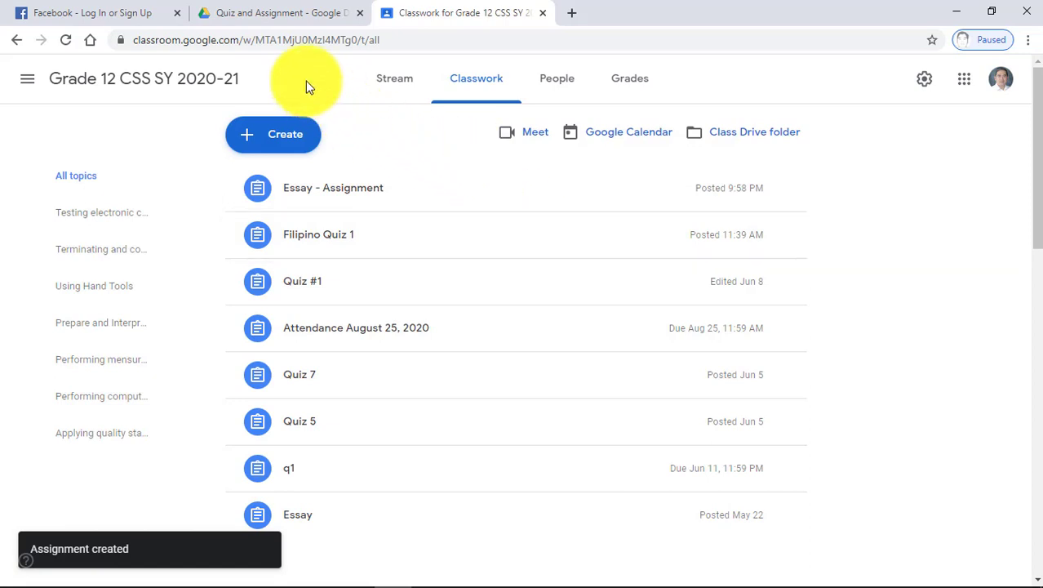
Step: Back in the Quiz and Assignment Drive folder, create a new Google Form
left_click(276, 25)
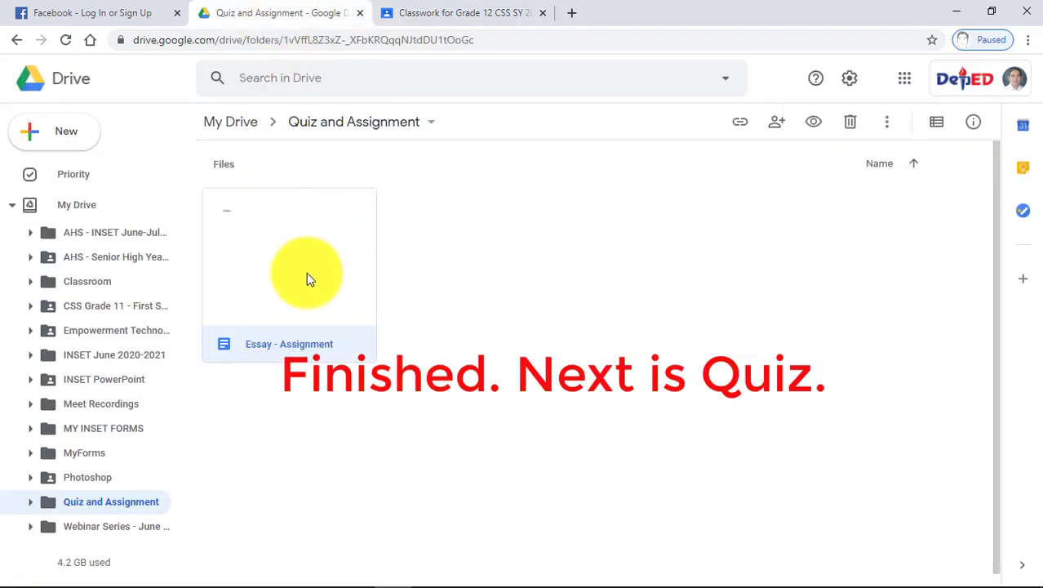
left_click(76, 143)
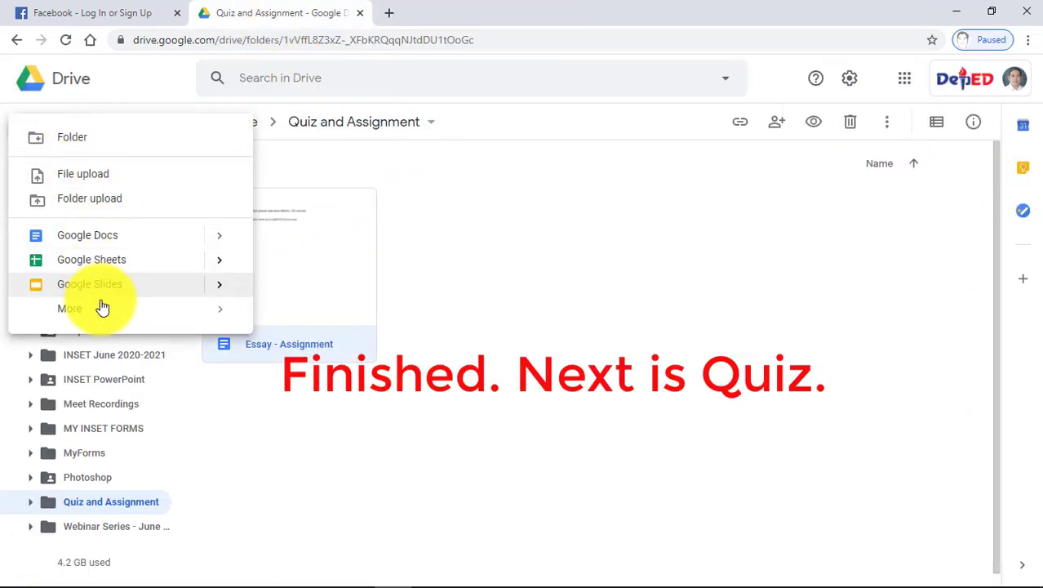
mouse_move(106, 317)
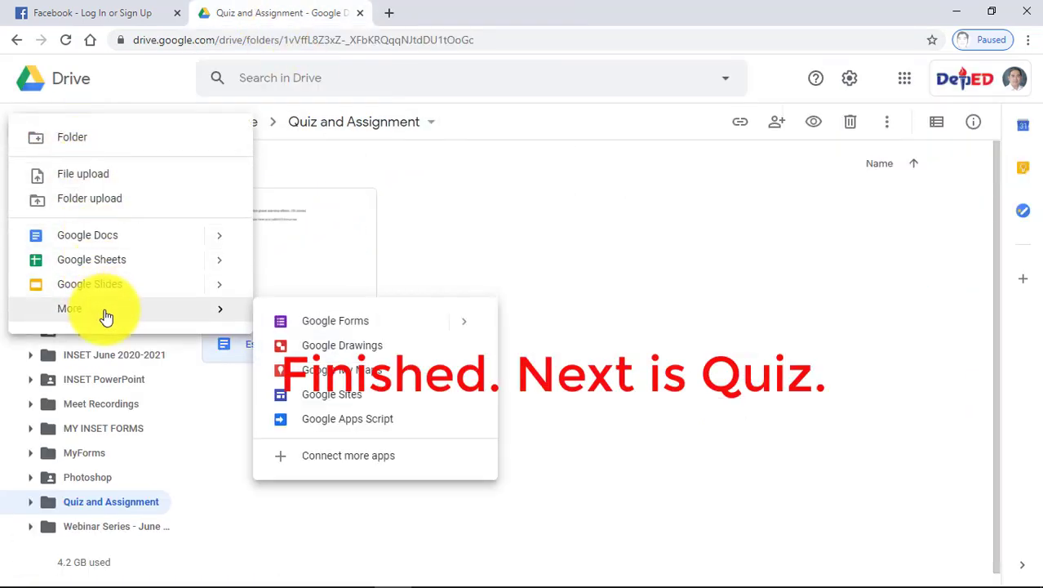
left_click(432, 328)
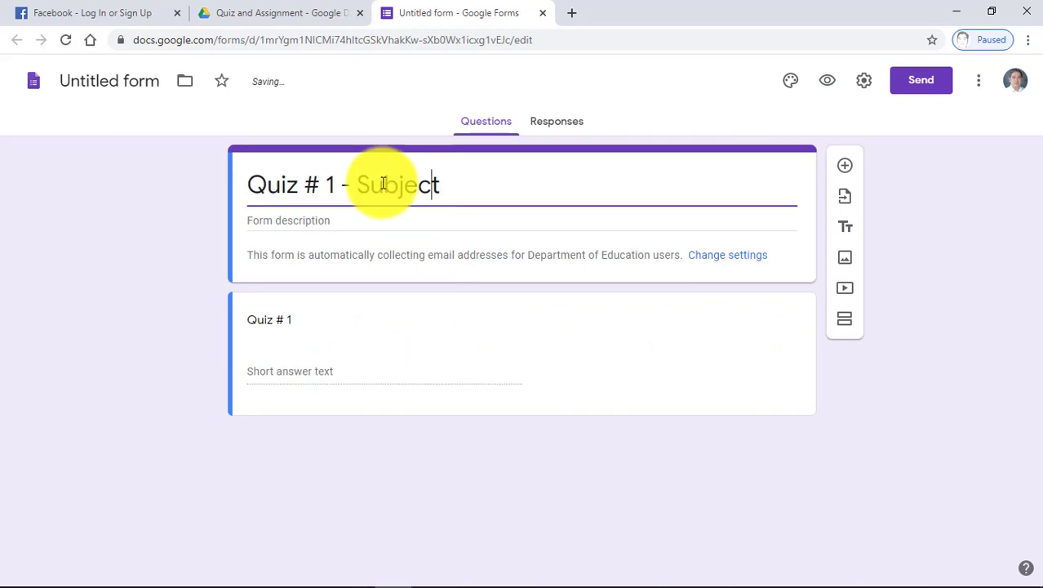
Step: Title the form 'Quiz # 1 - YourSubjectHere'
key("Left")
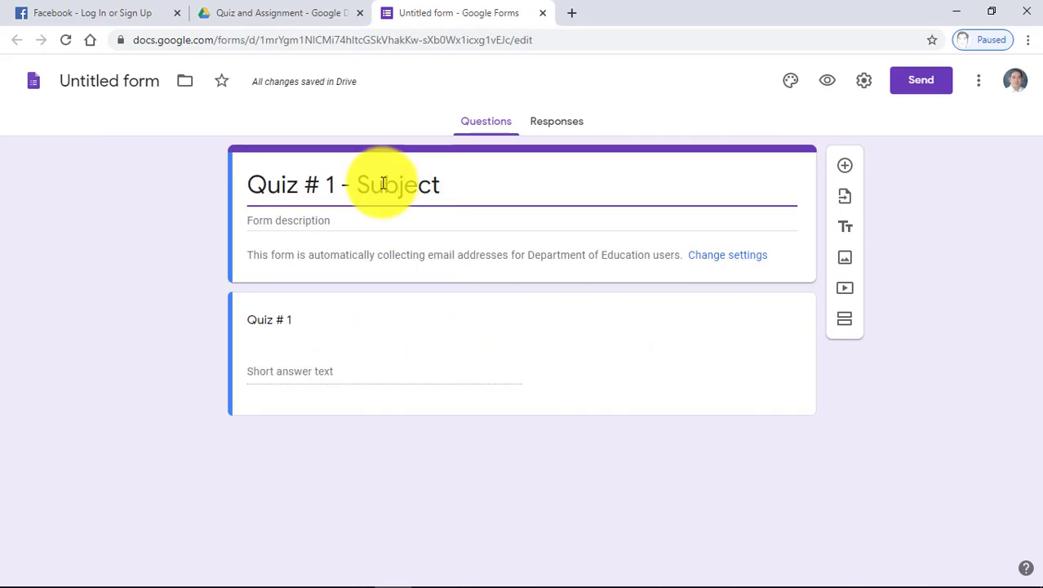
type("Your")
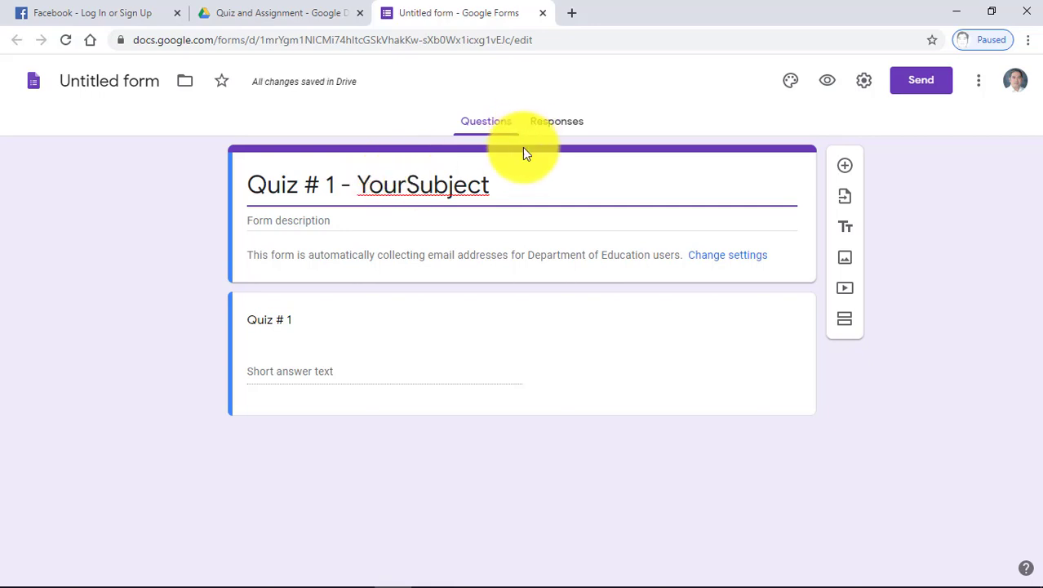
left_click(491, 187)
type("H")
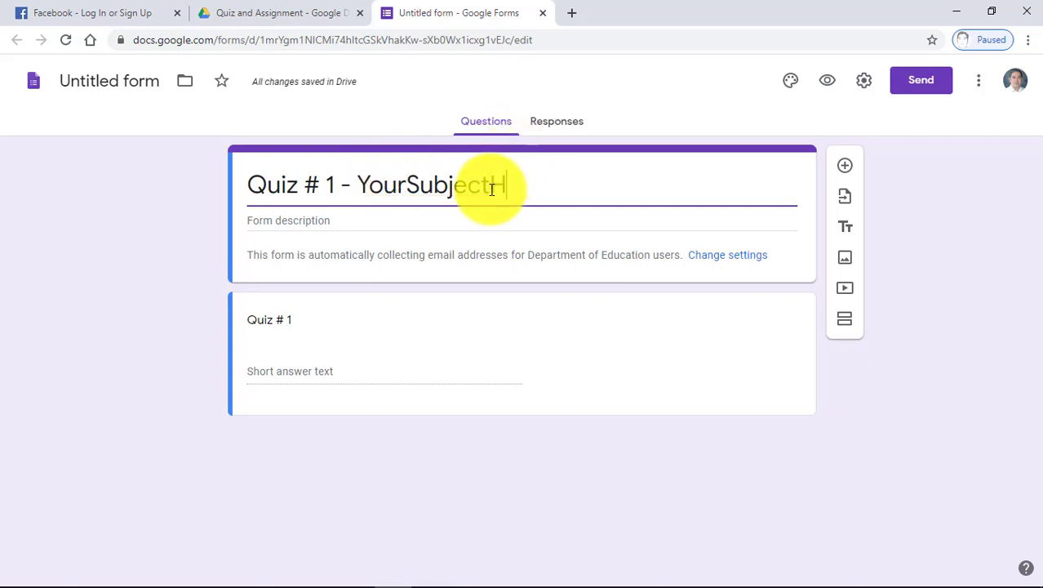
type("ere")
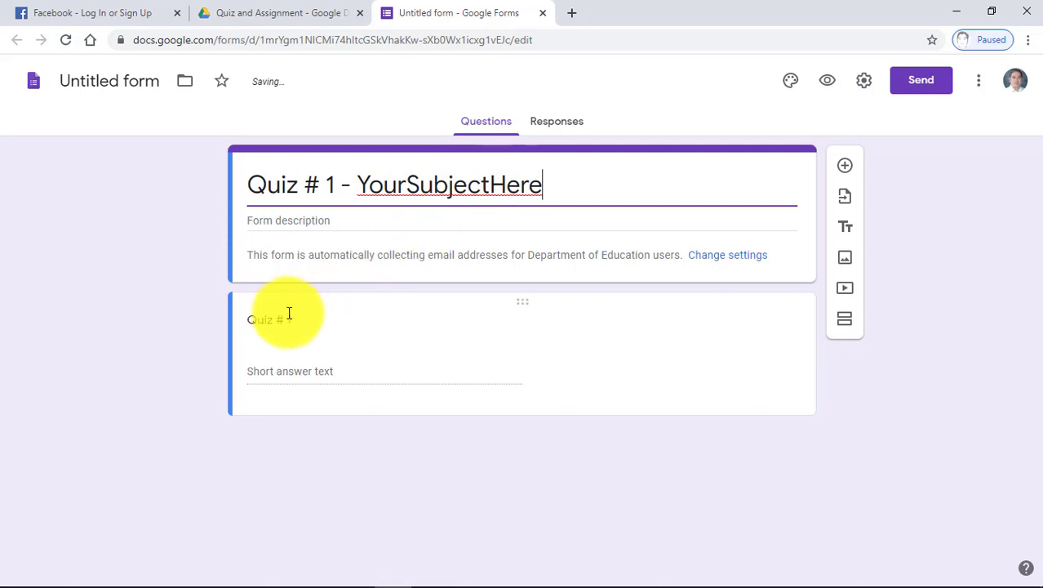
Step: Rename the first question to Fullname and duplicate it as a Section question
triple_click(292, 326)
type("Fullname")
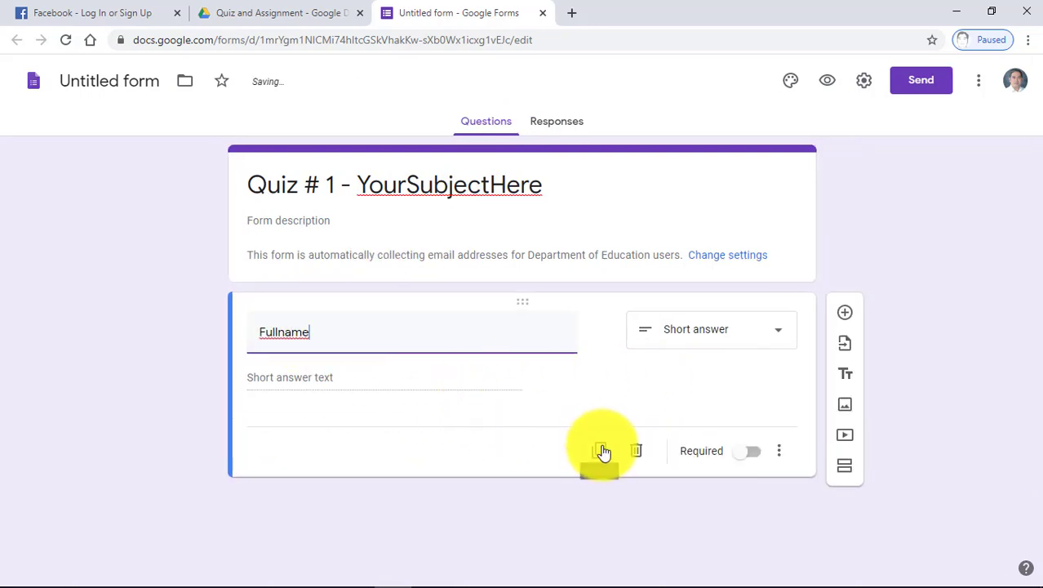
left_click(602, 451)
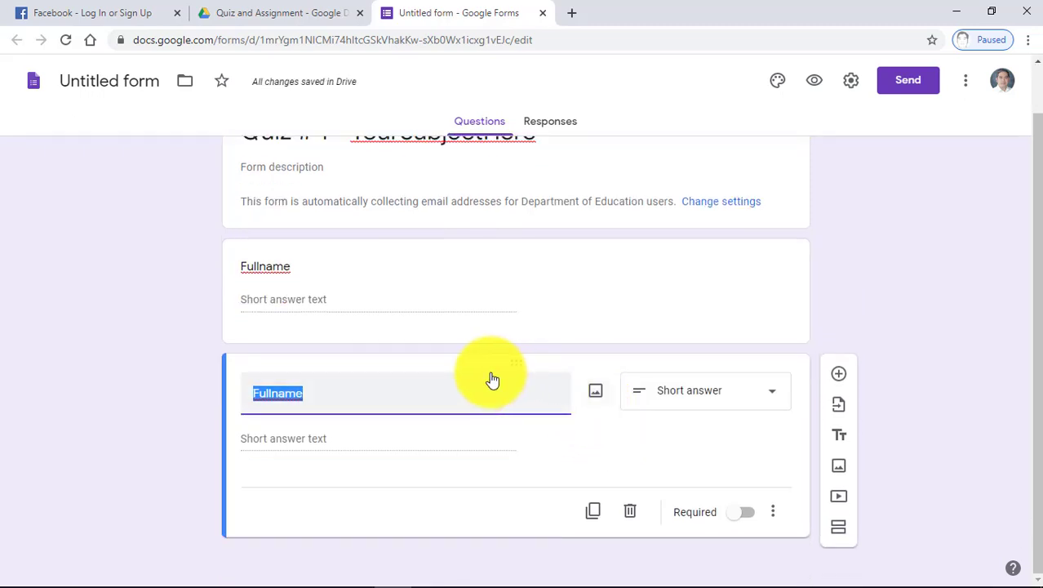
type("G")
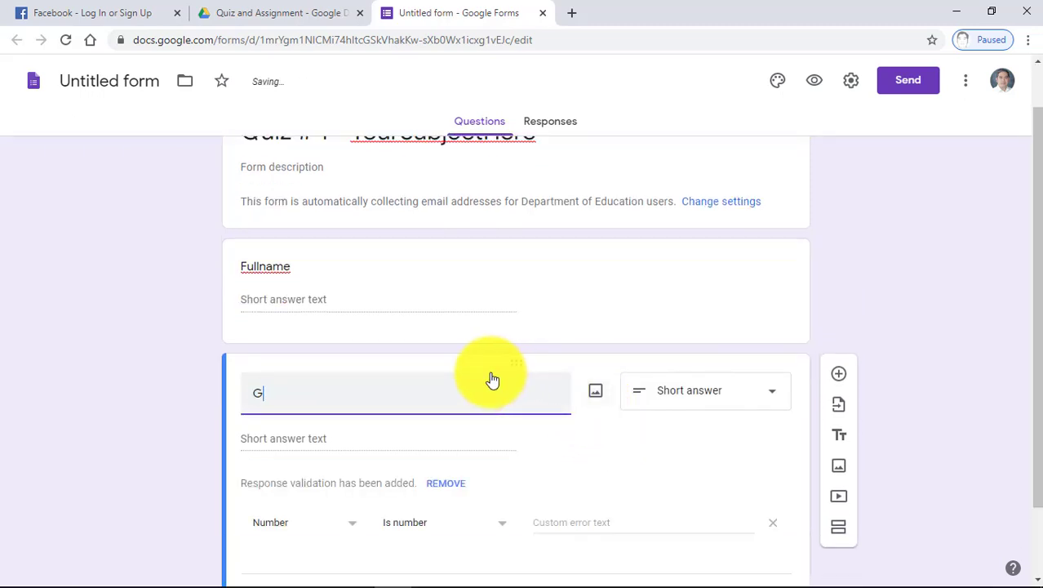
key("BackSpace")
type("Section")
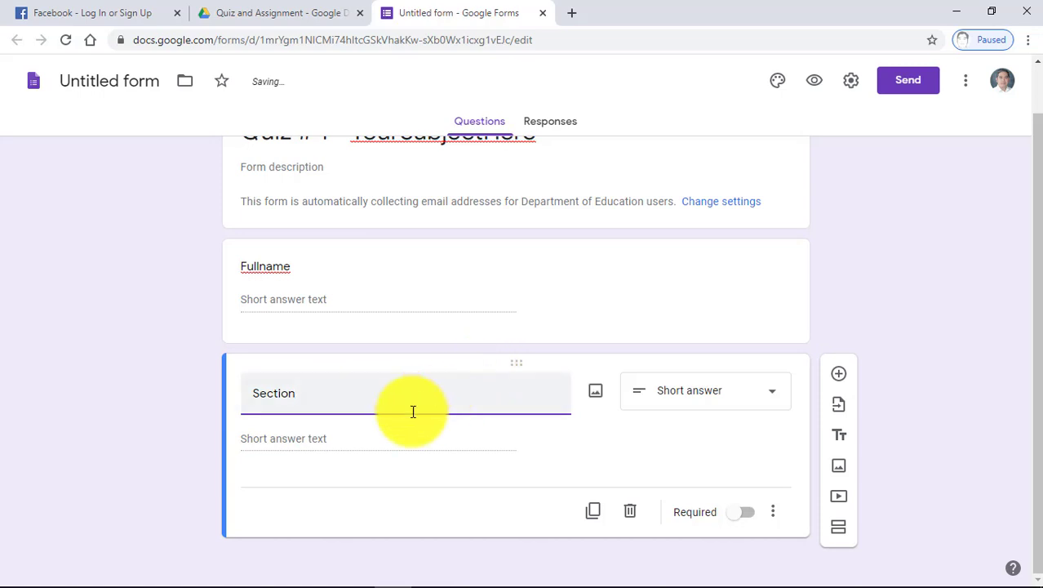
Step: Add multiple-choice question 1 with options Radio, TV, Computer and Refrigerator
left_click(595, 512)
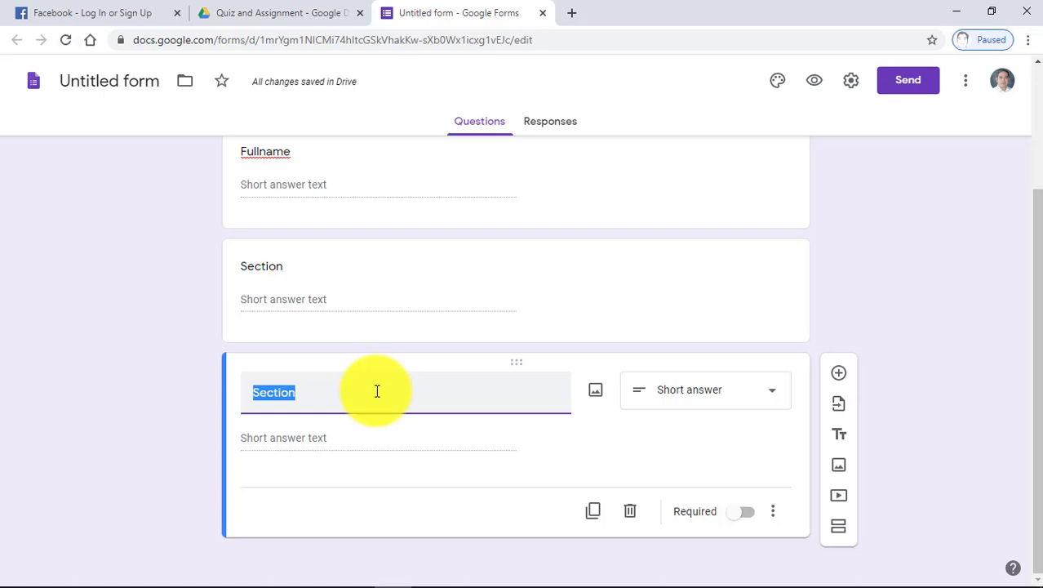
type("1. What is")
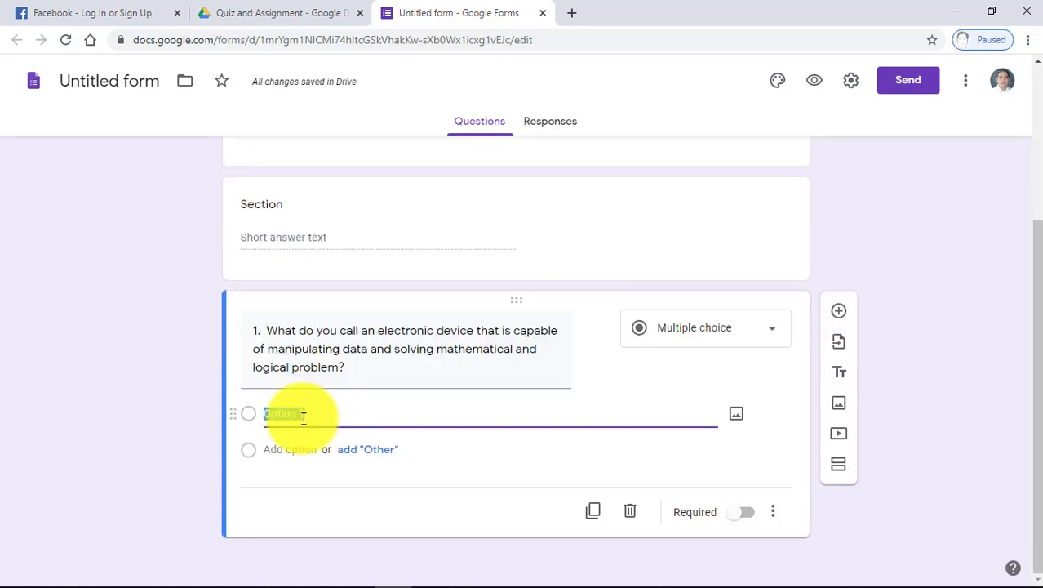
type("Radi")
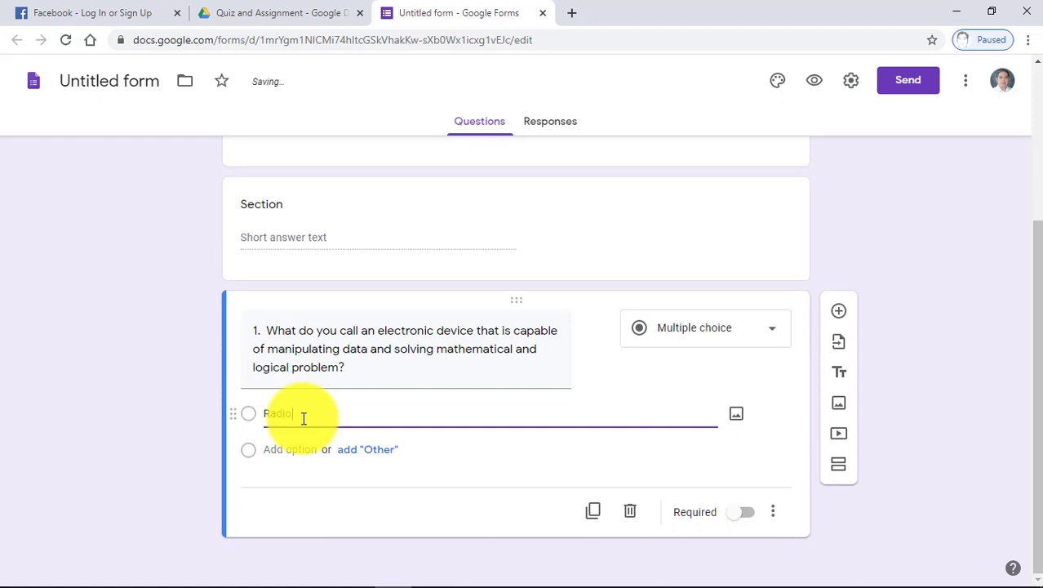
type("o")
key("Return")
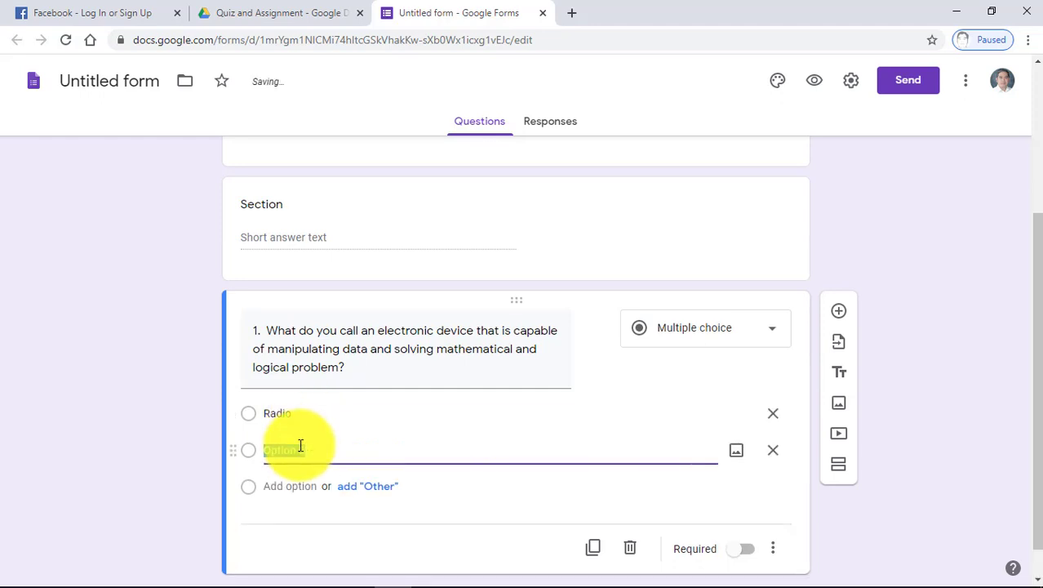
type("TV")
left_click(282, 486)
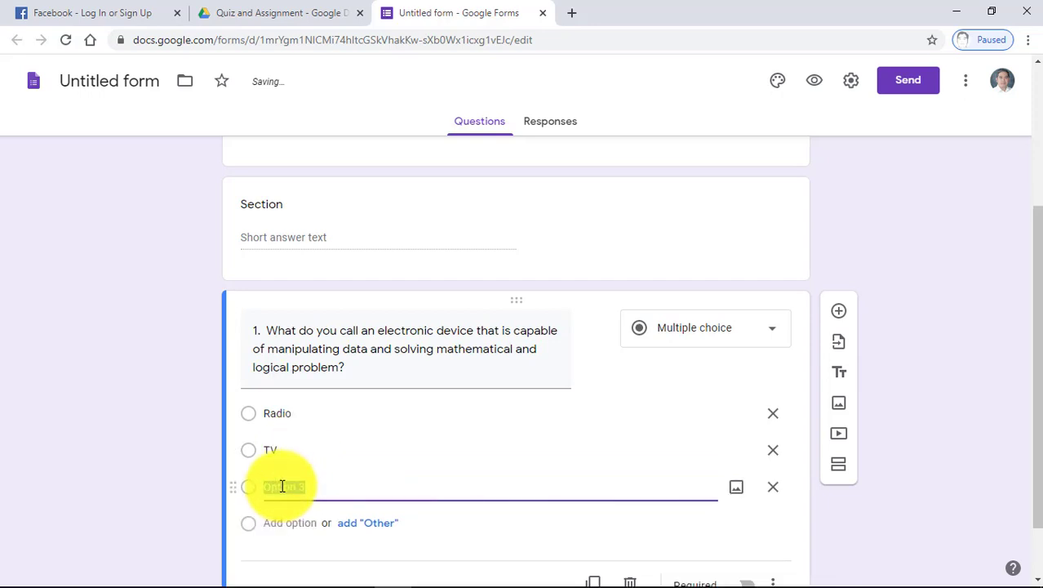
type("Computer")
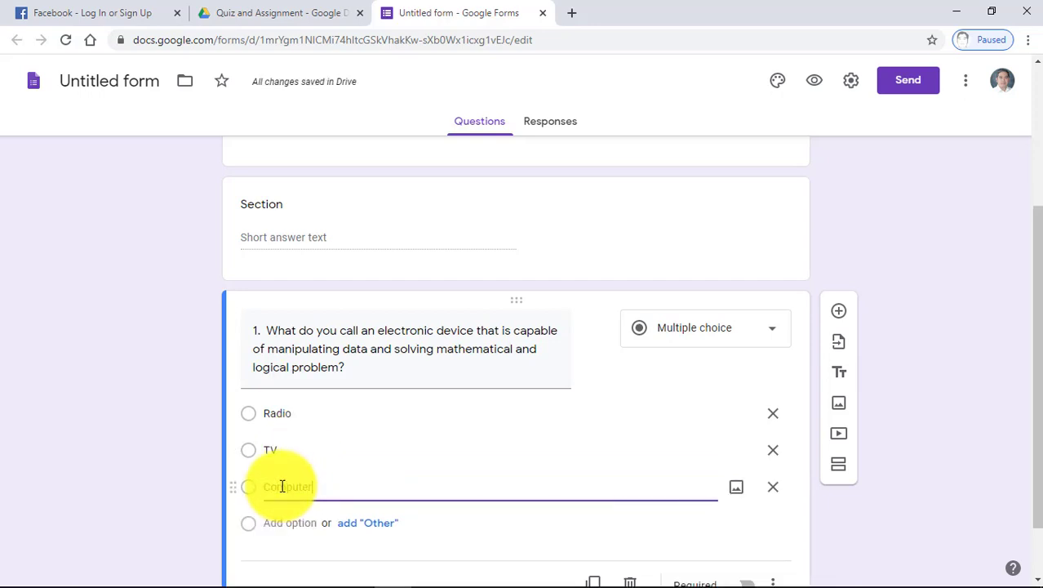
scroll(280, 481, "down", 1)
left_click(292, 449)
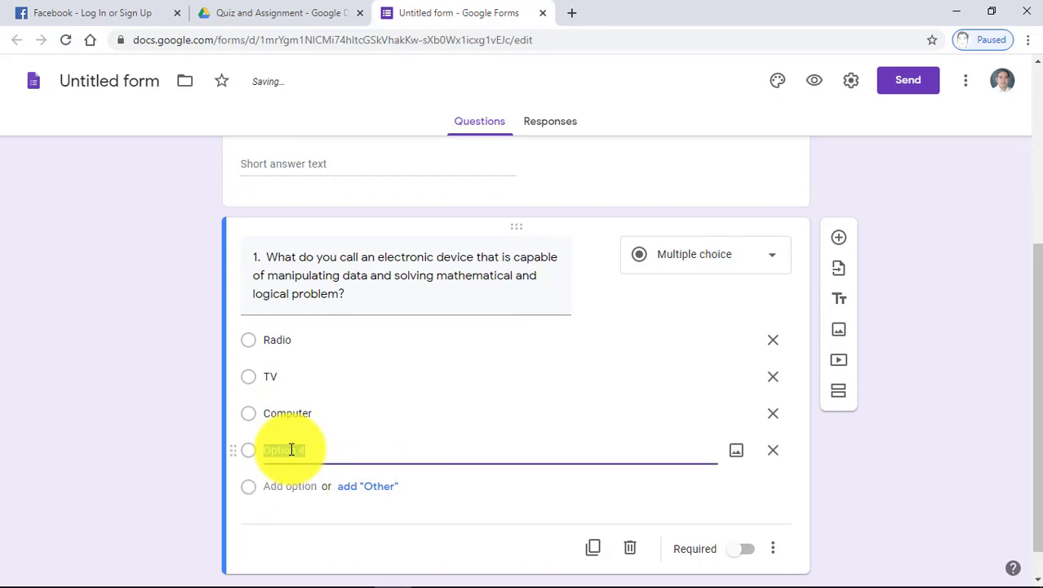
type("CalcRefrigerator")
key("ctrl+a")
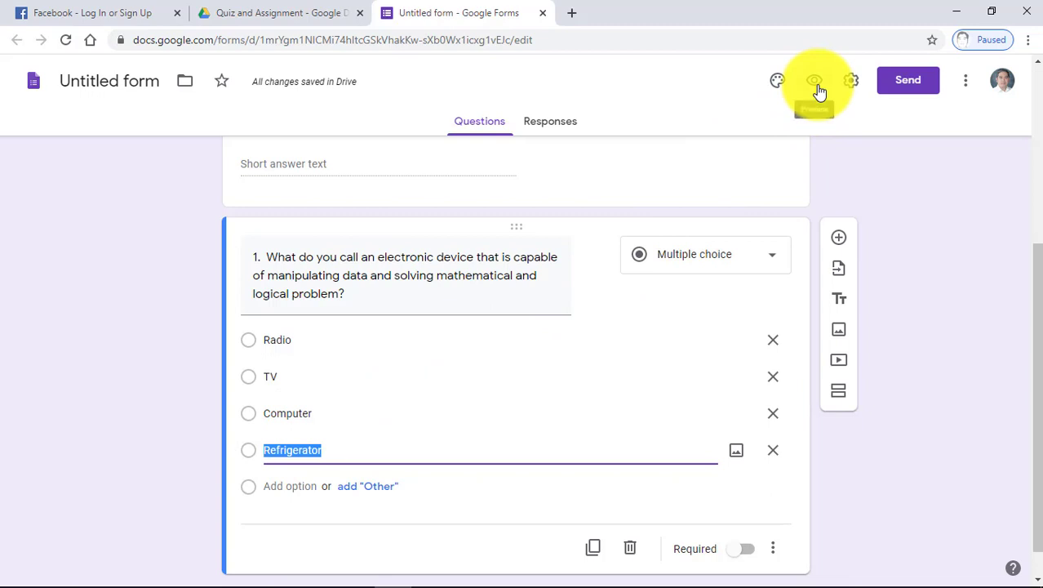
left_click(850, 85)
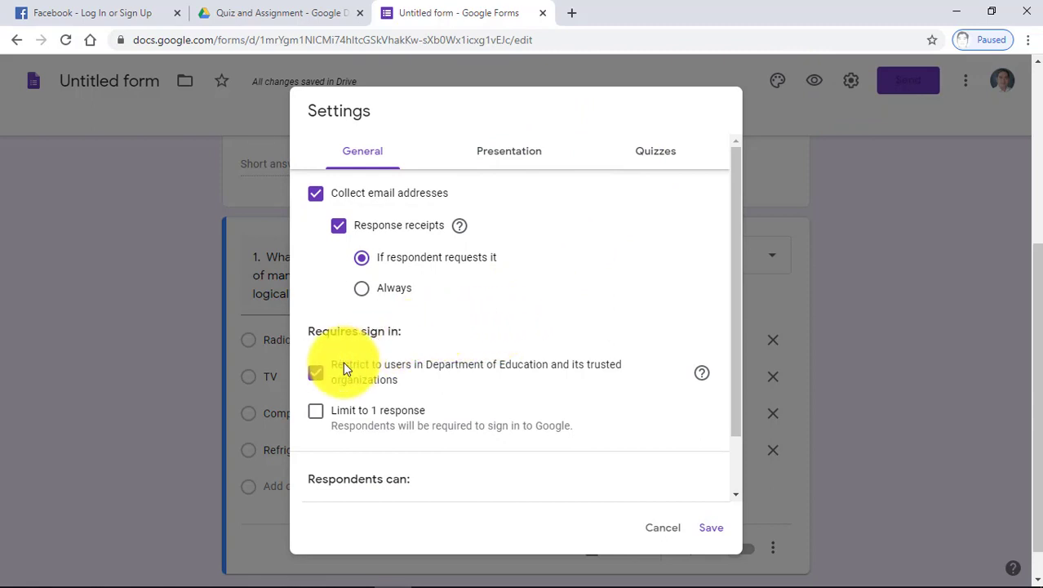
Step: Allow respondents outside the domain, limit to one response each, and always send receipts
left_click(316, 372)
scroll(424, 329, "down", 1)
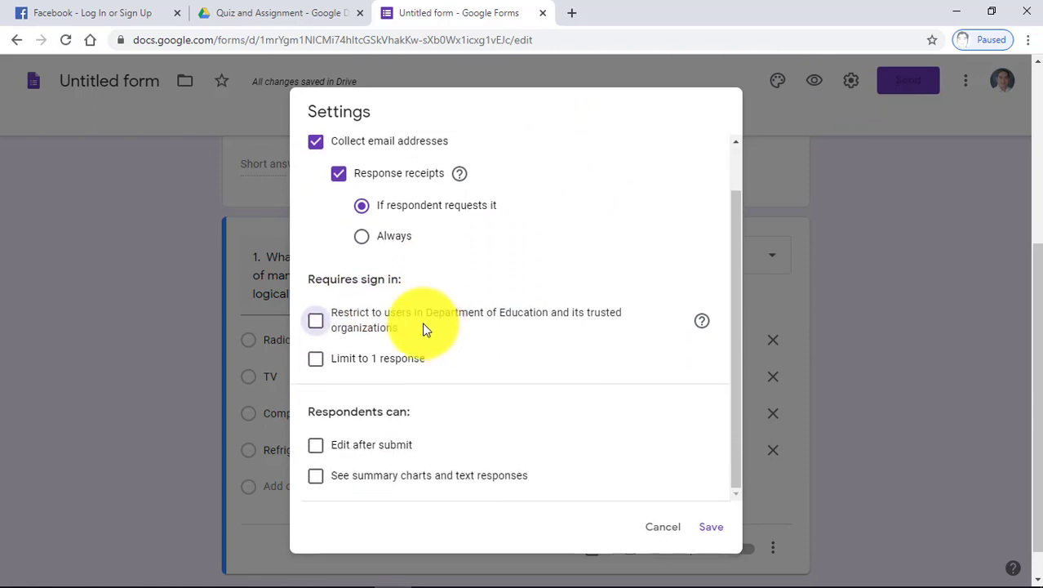
left_click(315, 357)
scroll(461, 279, "down", 1)
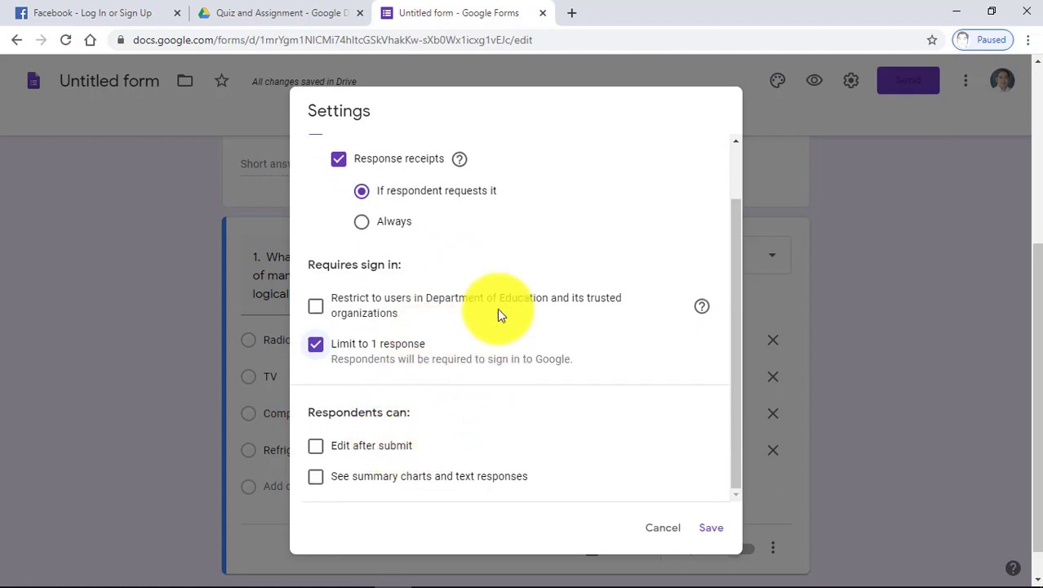
left_click(365, 226)
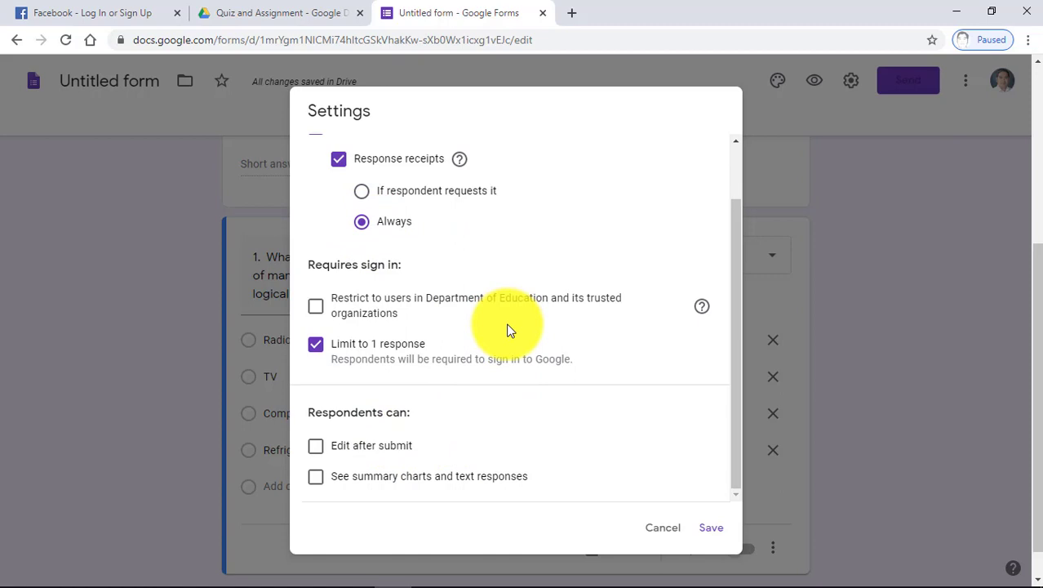
scroll(506, 330, "up", 2)
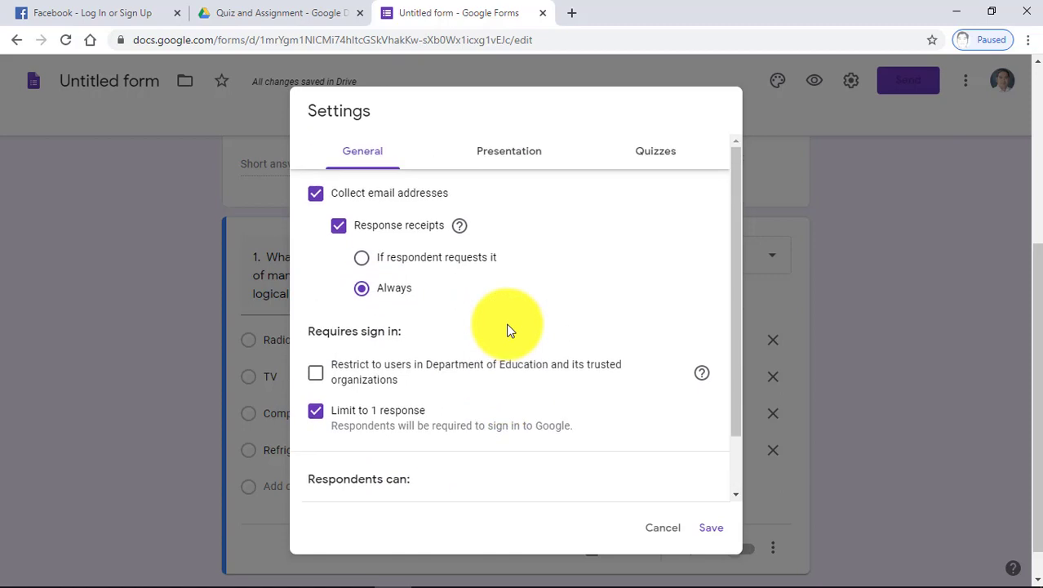
Step: Make the form a quiz releasing grades later, after manual review, and save the settings
left_click(653, 153)
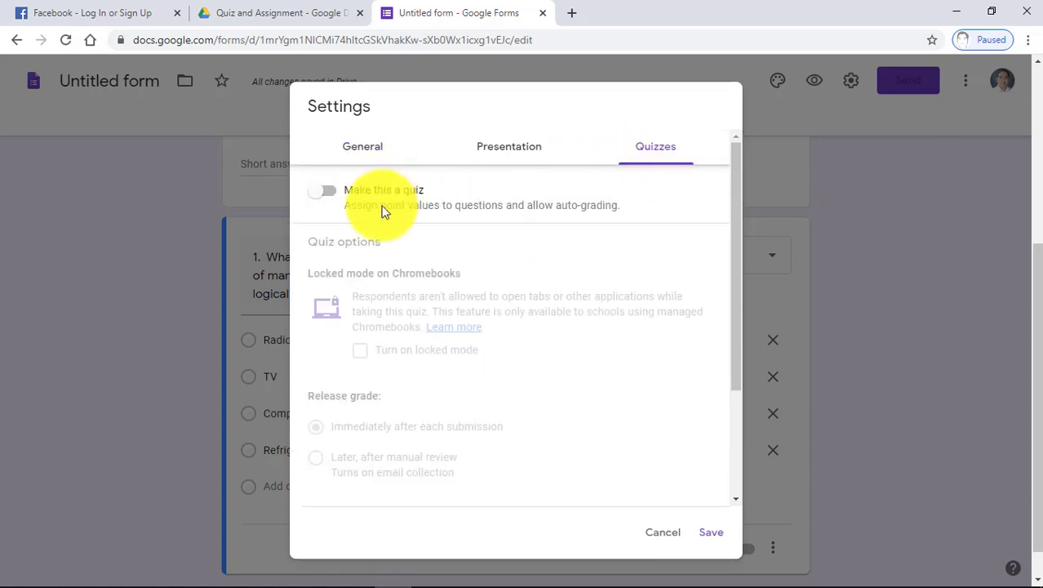
left_click(336, 200)
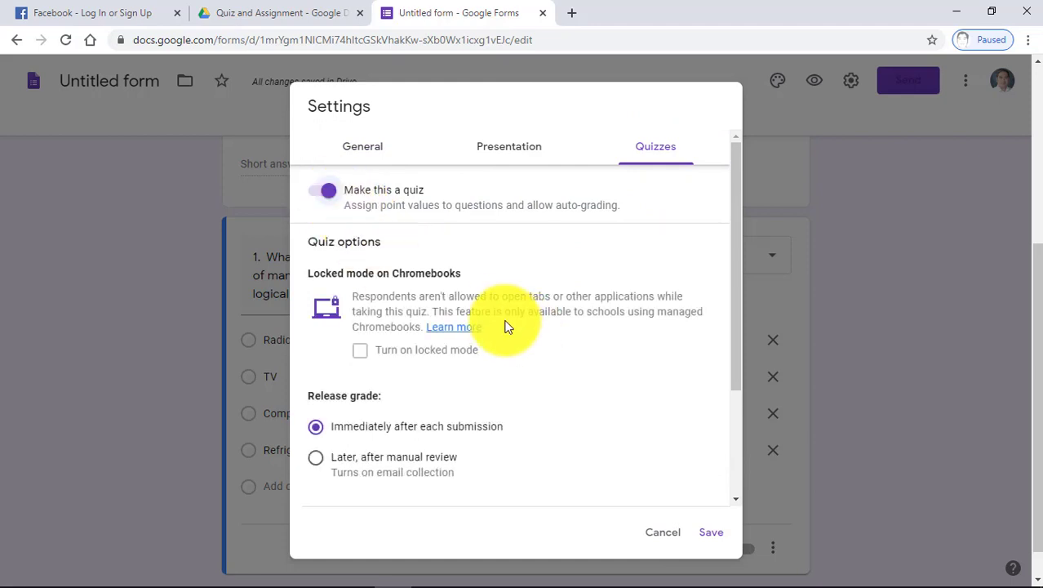
left_click(316, 462)
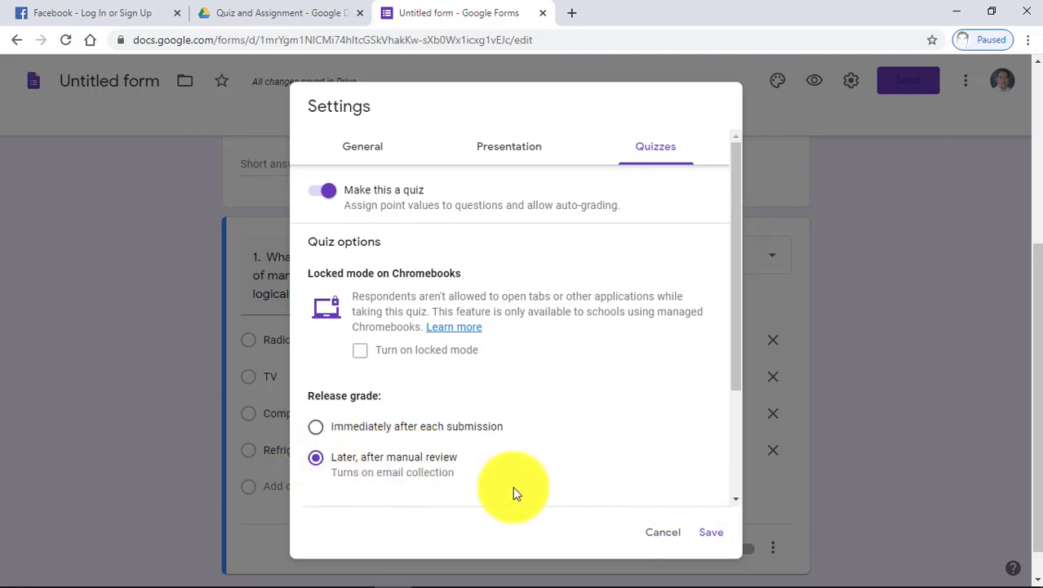
left_click(711, 535)
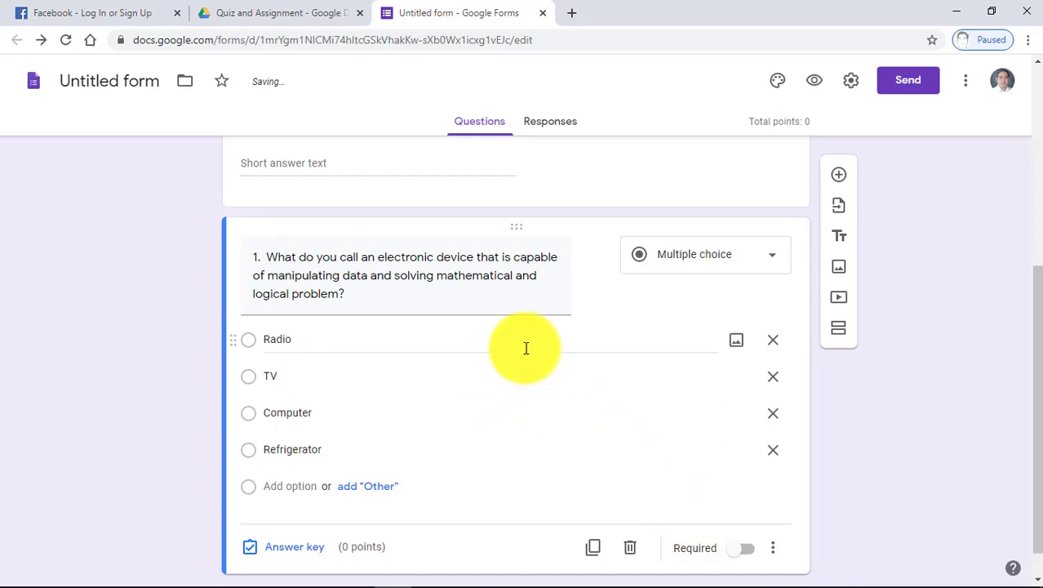
Step: Give question 1 a 1-point answer key with Computer as correct, then duplicate it
scroll(524, 346, "down", 1)
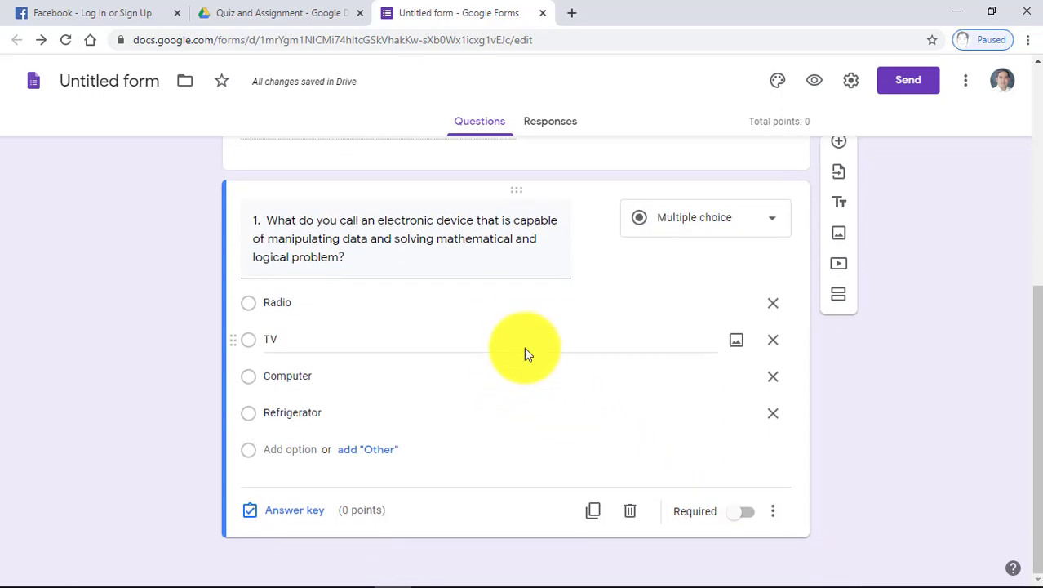
left_click(299, 512)
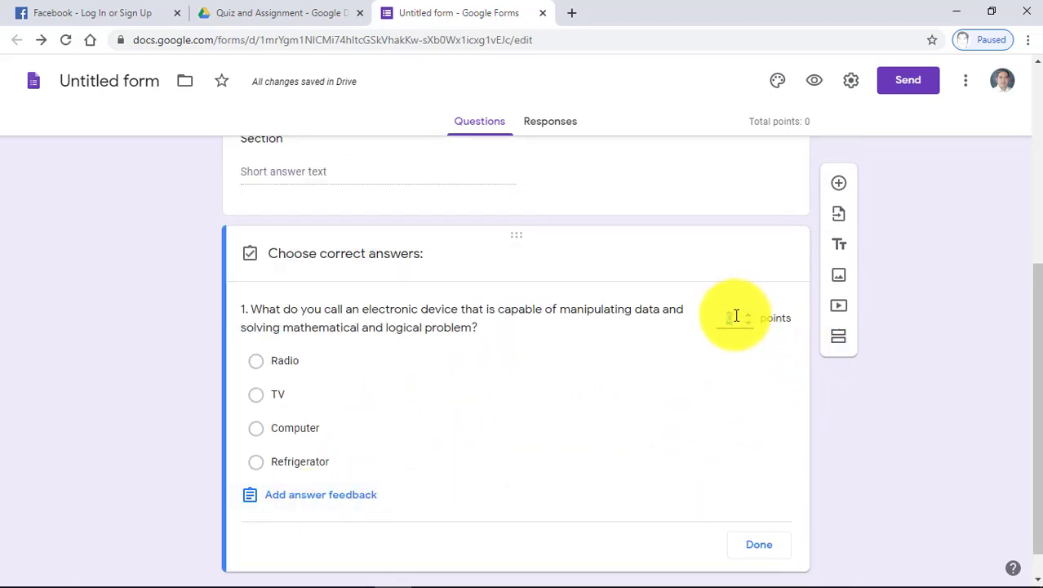
left_click(747, 315)
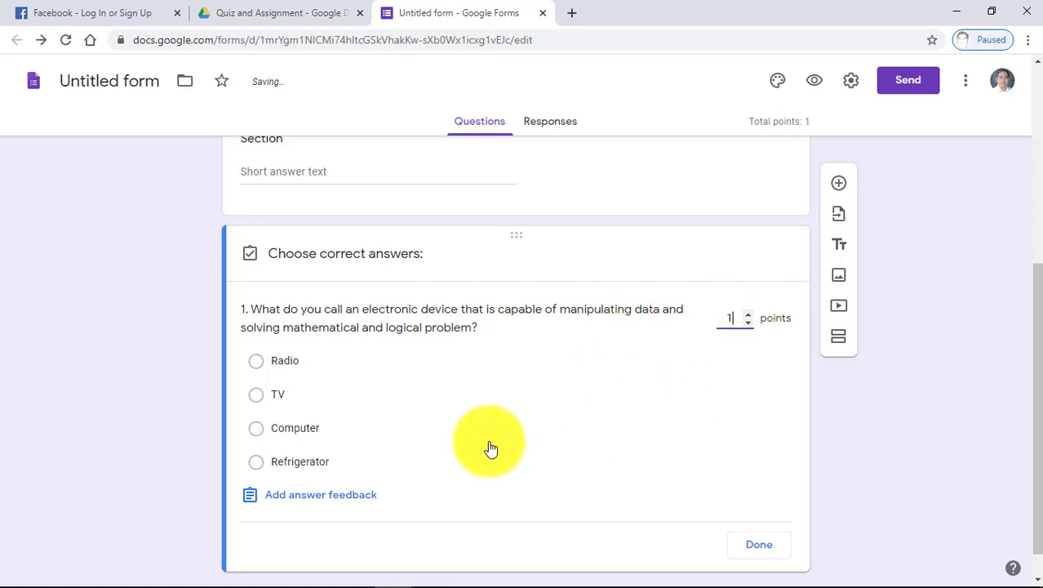
left_click(257, 433)
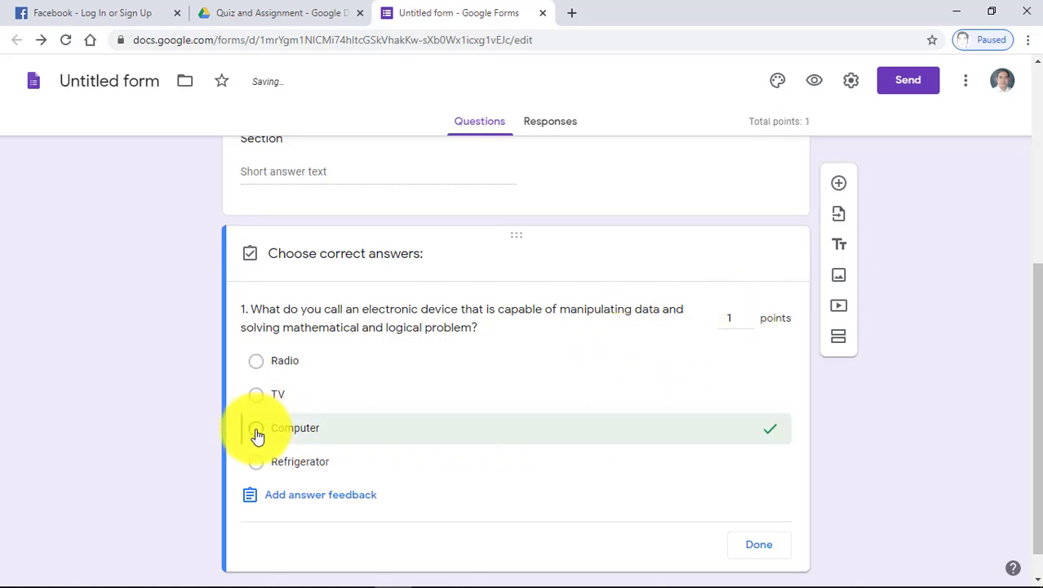
left_click(757, 543)
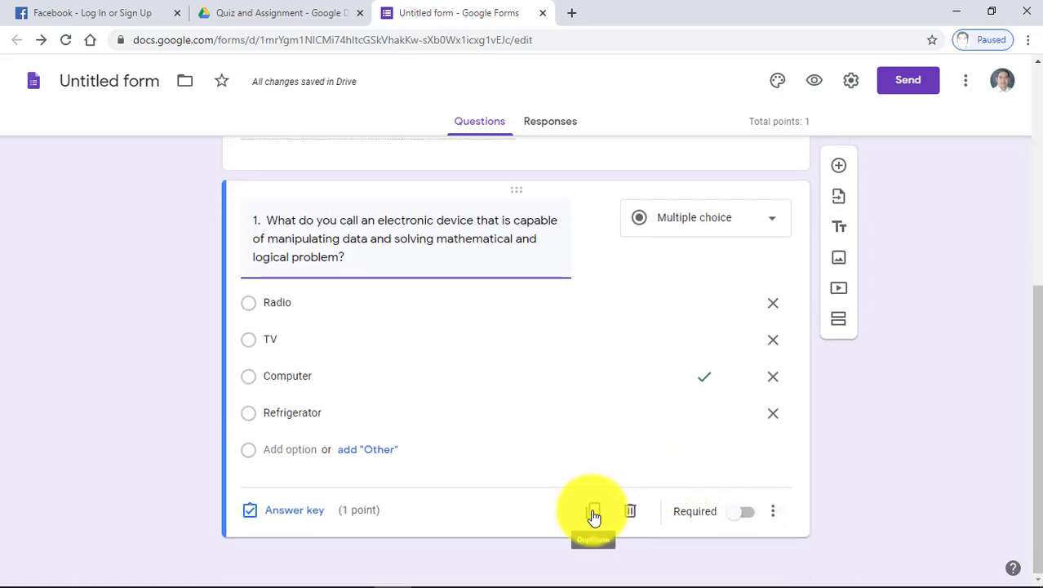
left_click(594, 513)
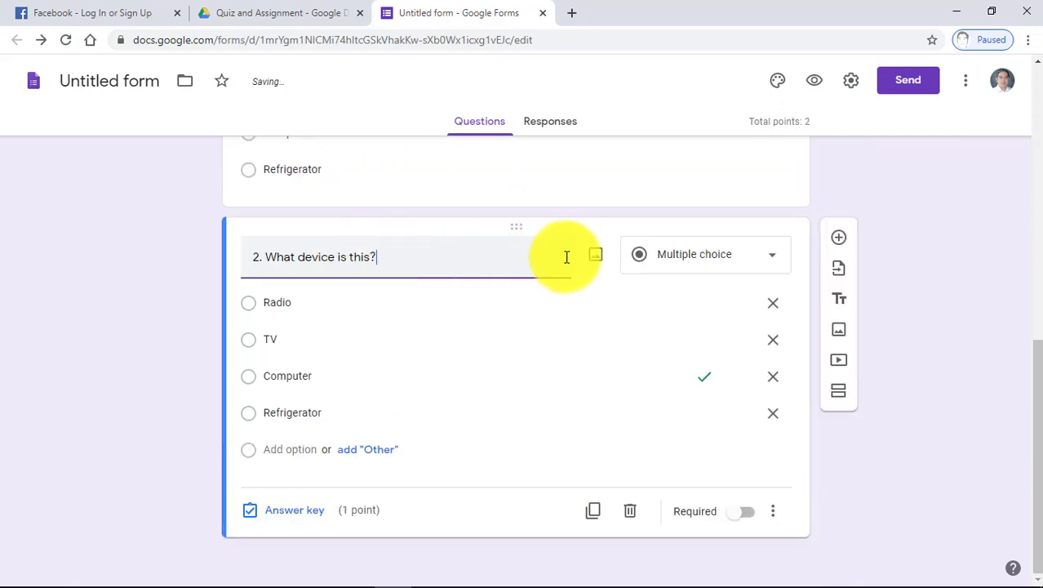
Step: Insert the first Google Image Search result for 'flash drive' into question 2
left_click(595, 259)
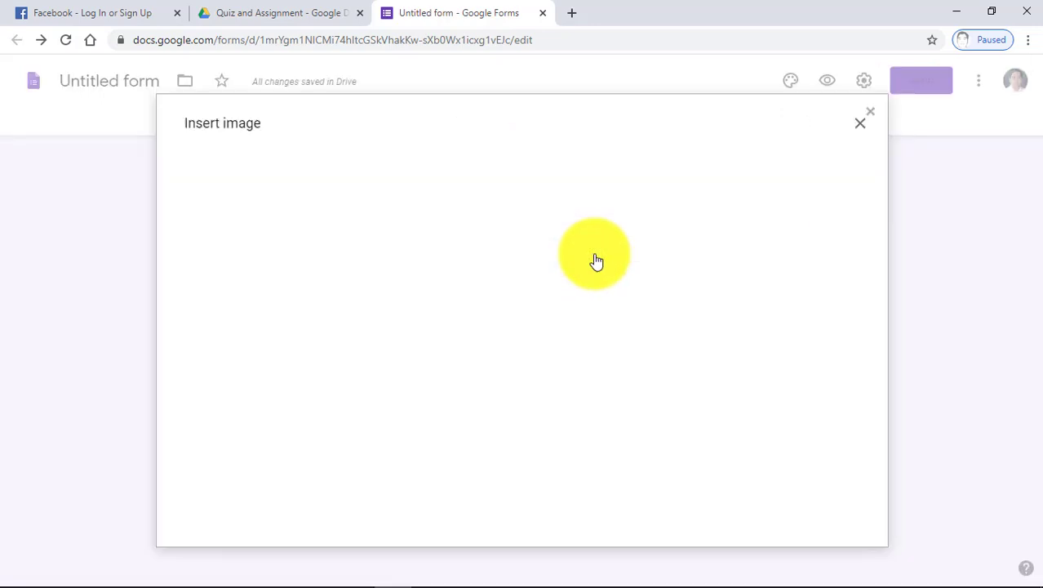
left_click(598, 178)
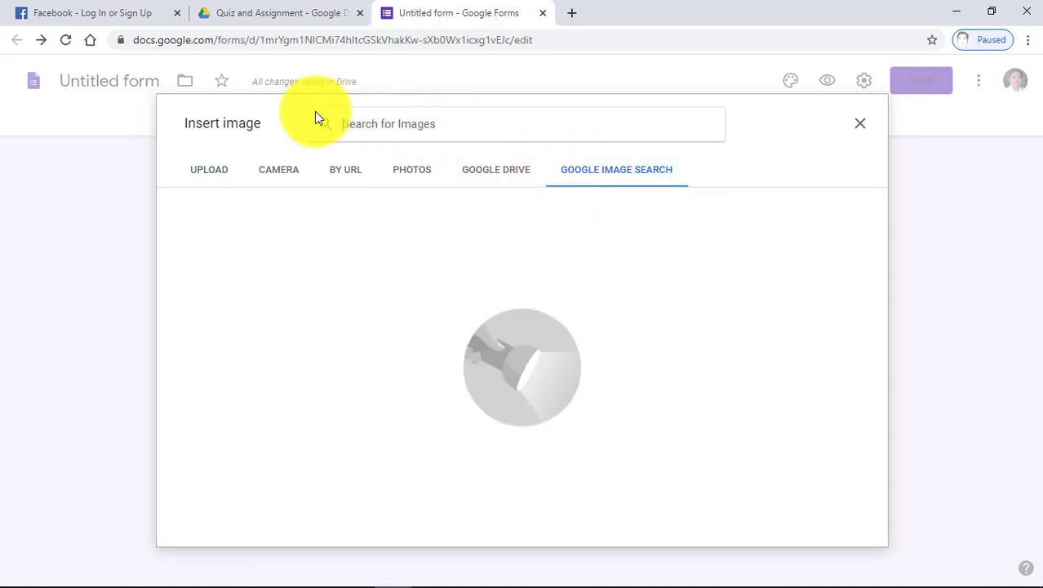
type("flash drive")
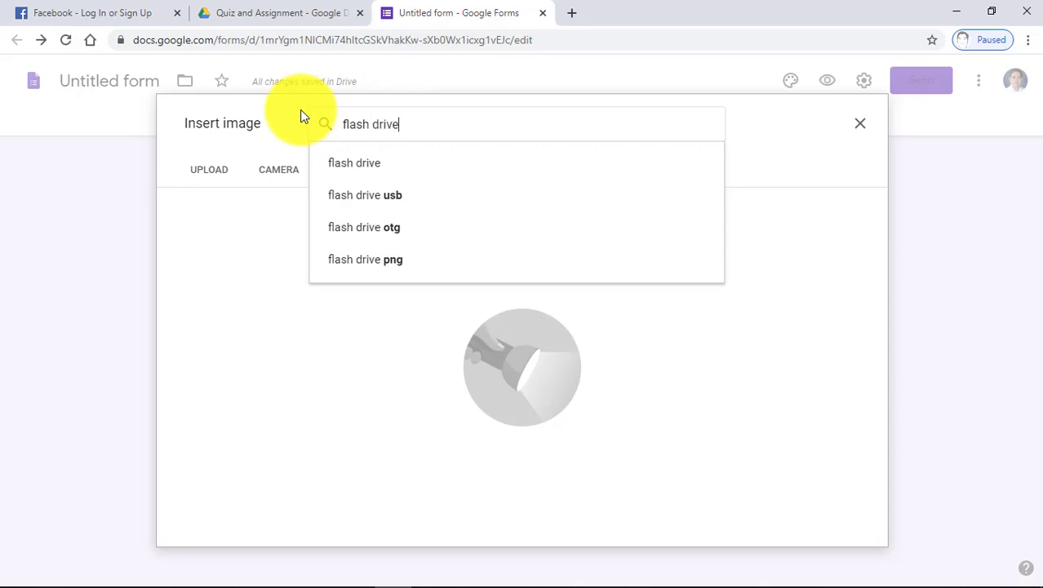
key("Return")
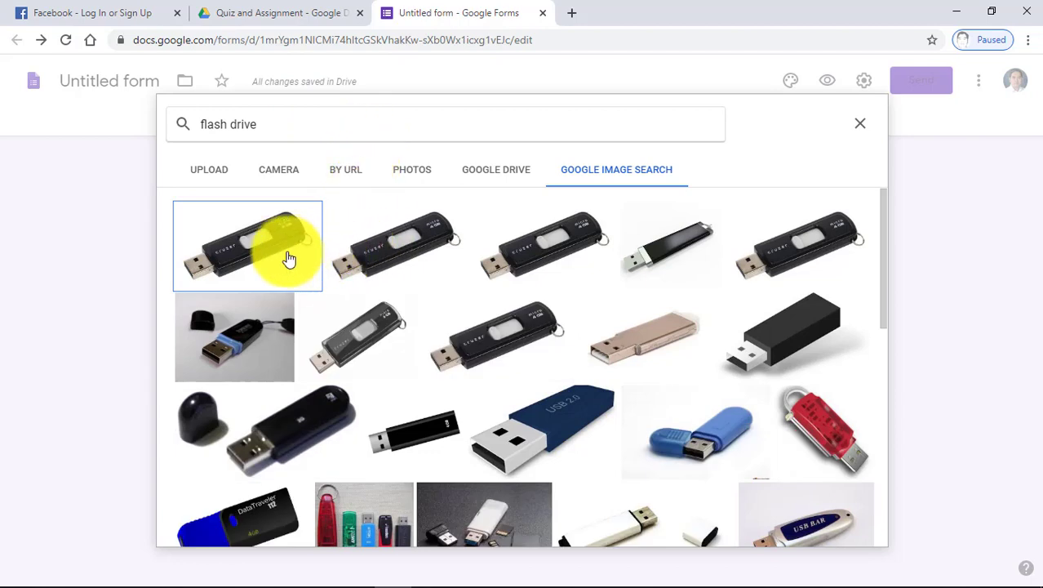
left_click(256, 254)
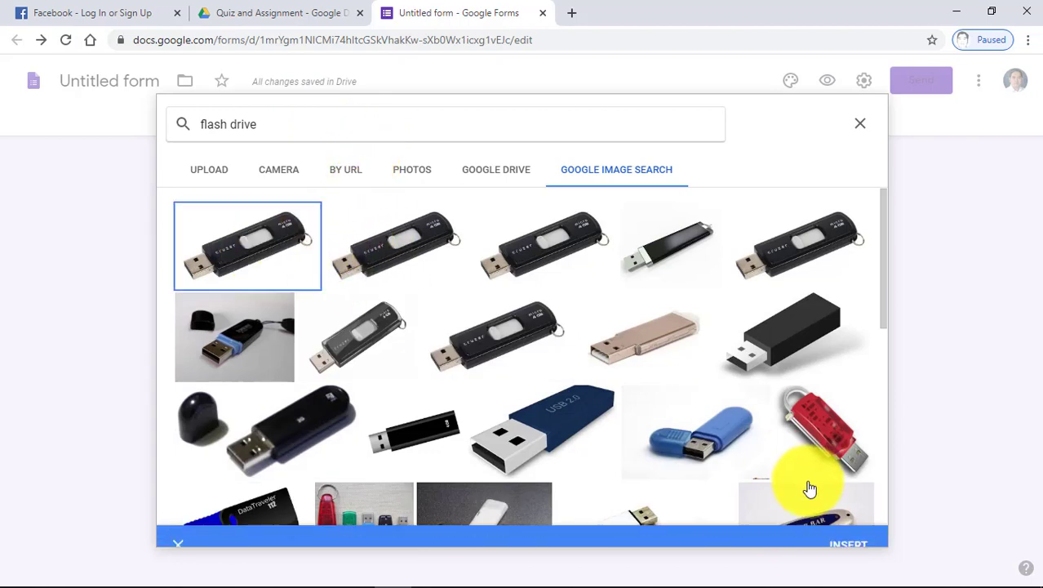
left_click(853, 530)
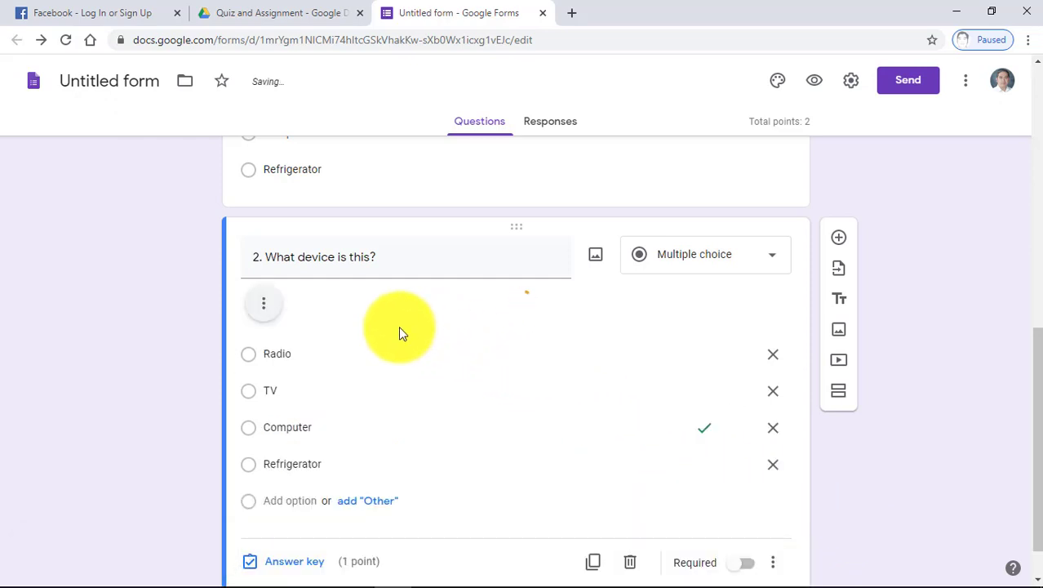
Step: Shrink question 2's flash drive picture to a smaller size
left_click(626, 390)
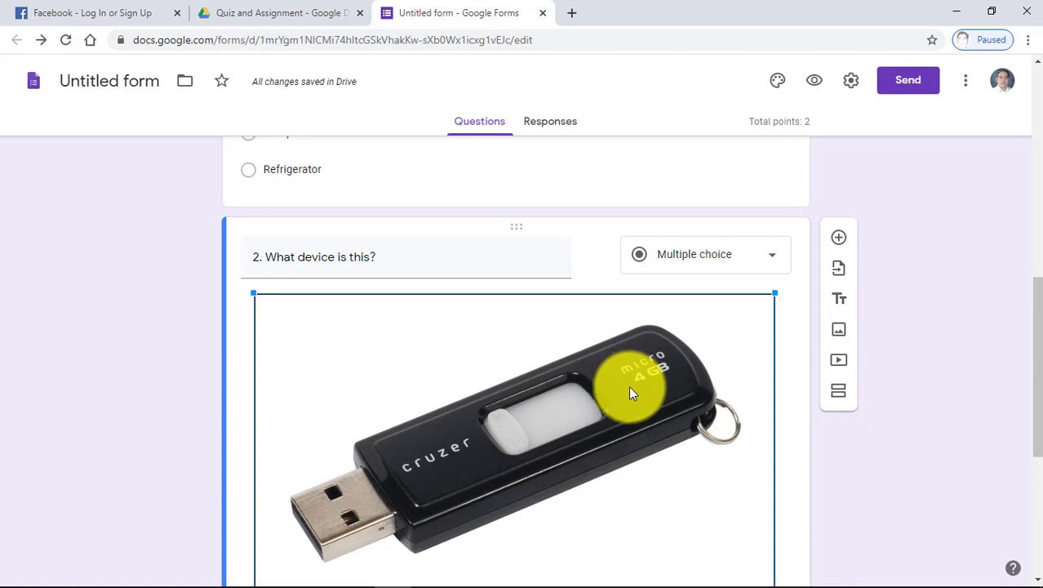
scroll(628, 389, "down", 3)
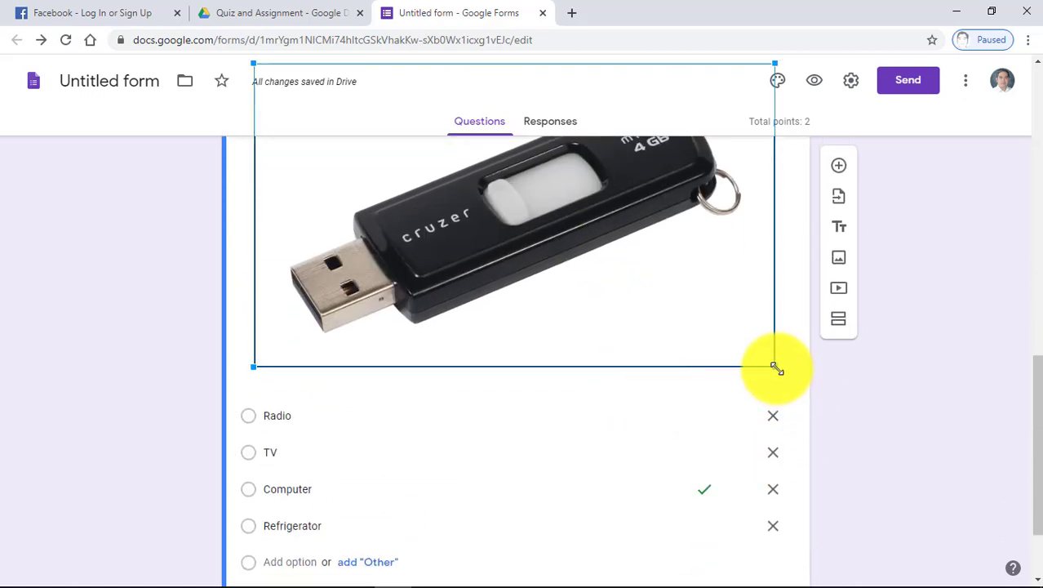
left_click_drag(775, 369, 450, 199)
scroll(490, 283, "up", 4)
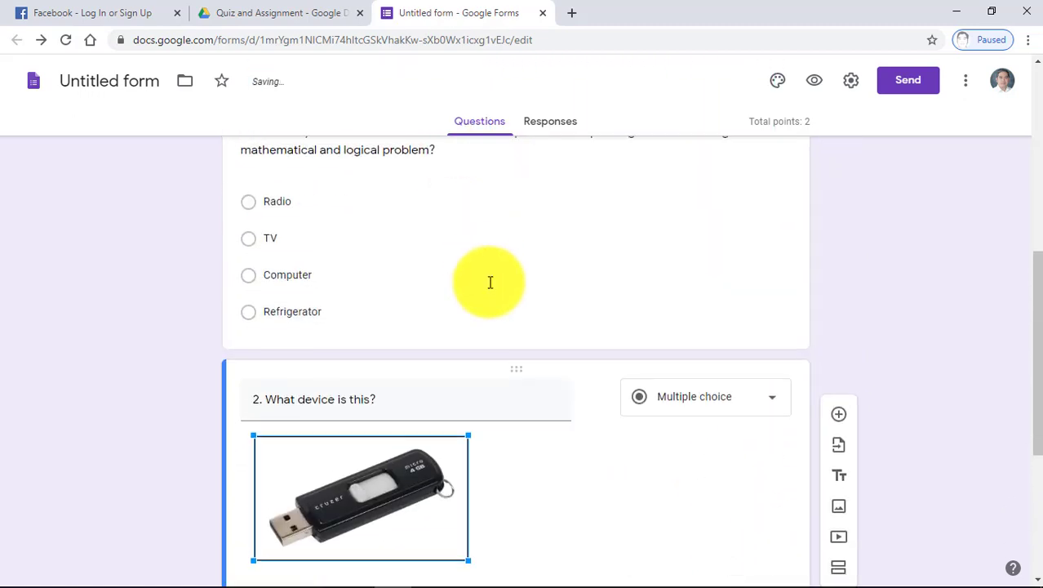
scroll(494, 361, "down", 2)
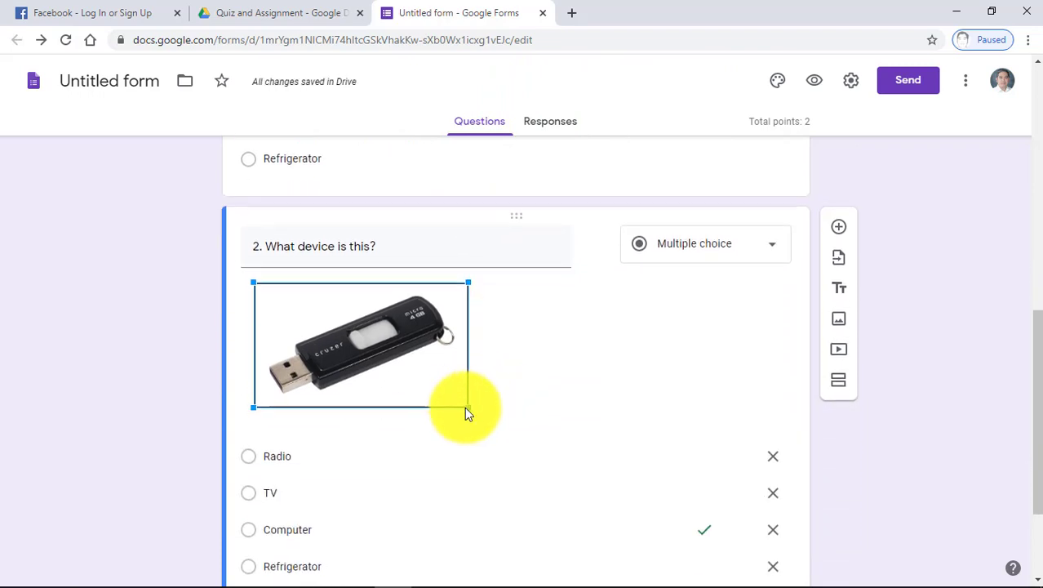
left_click_drag(465, 407, 403, 367)
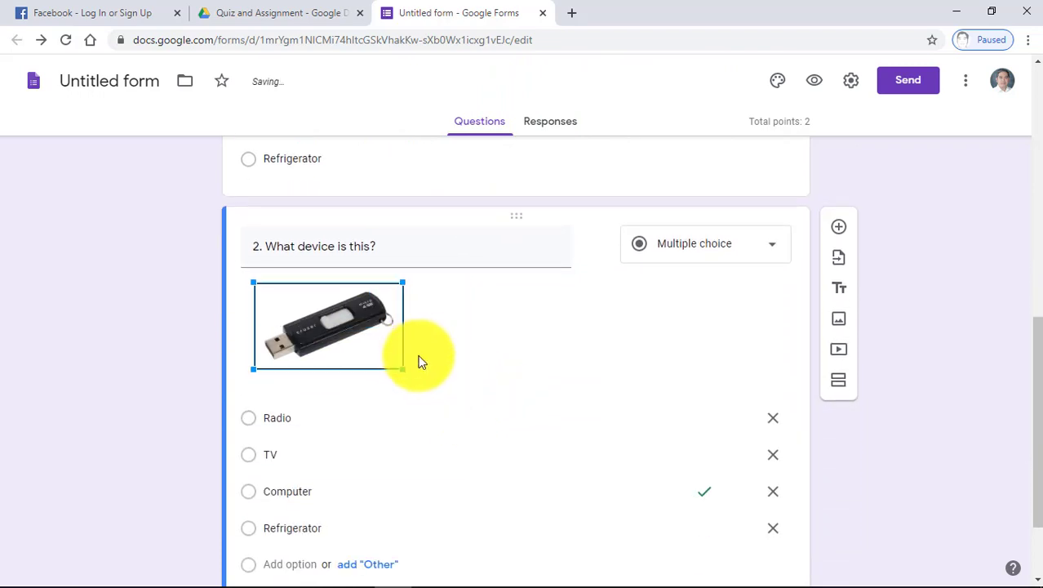
scroll(399, 364, "down", 2)
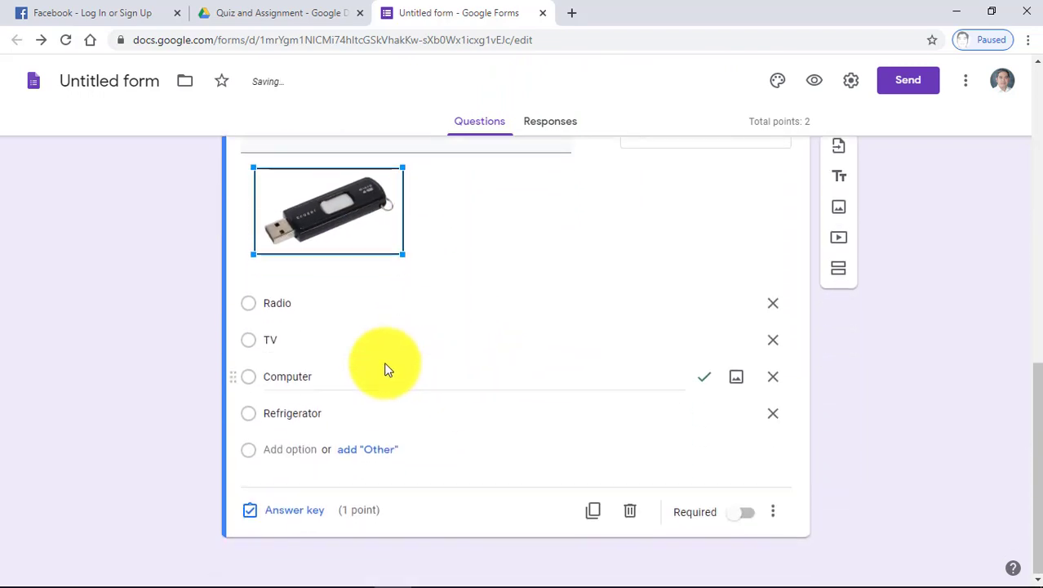
Step: Change question 2's choices to USB Mouse, USB Cord, USB Flash Drive and USB Connector
left_click(284, 304)
type("USB")
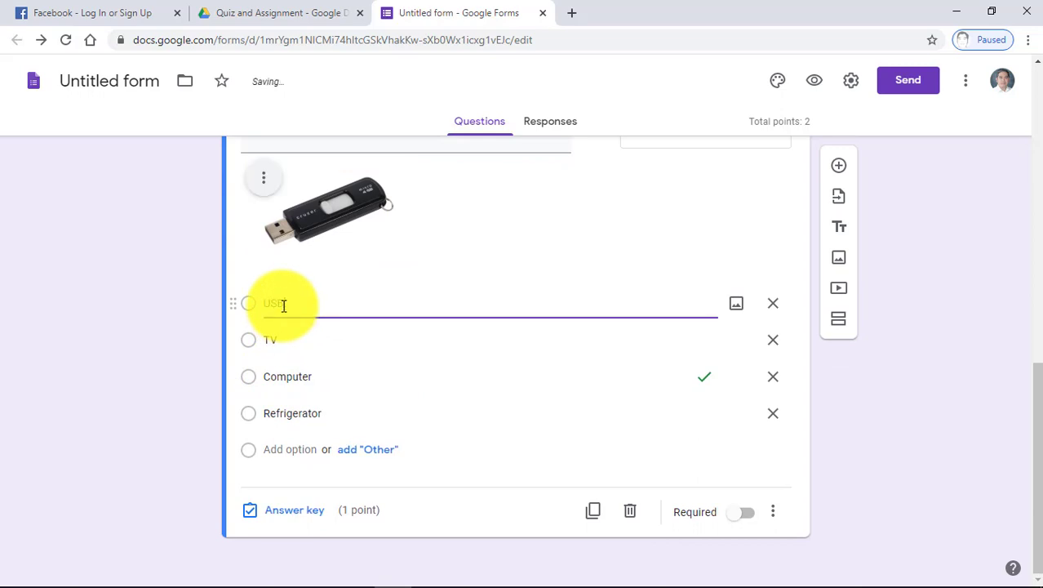
type(" Mouse")
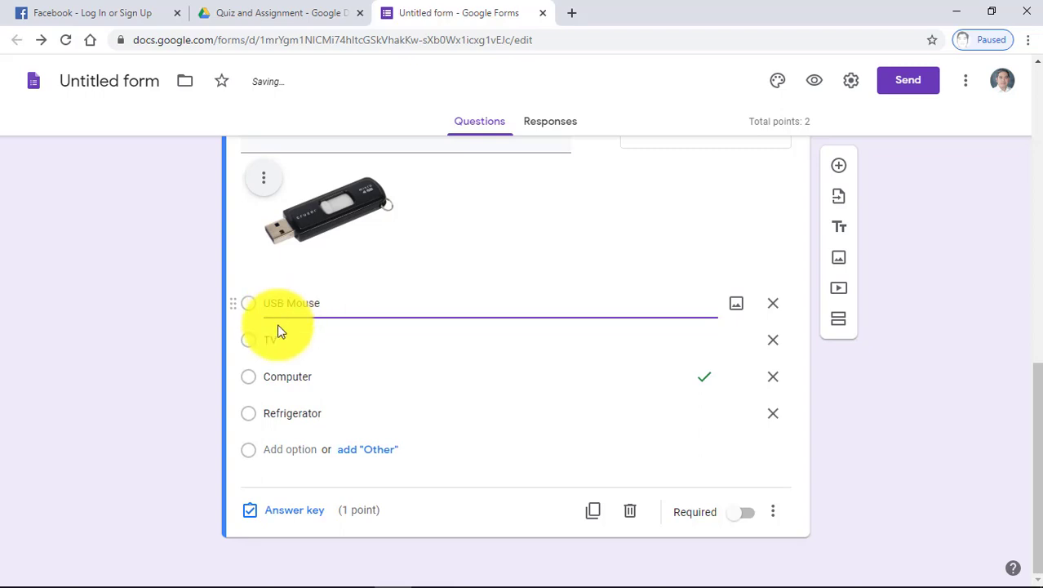
left_click(273, 341)
type("U")
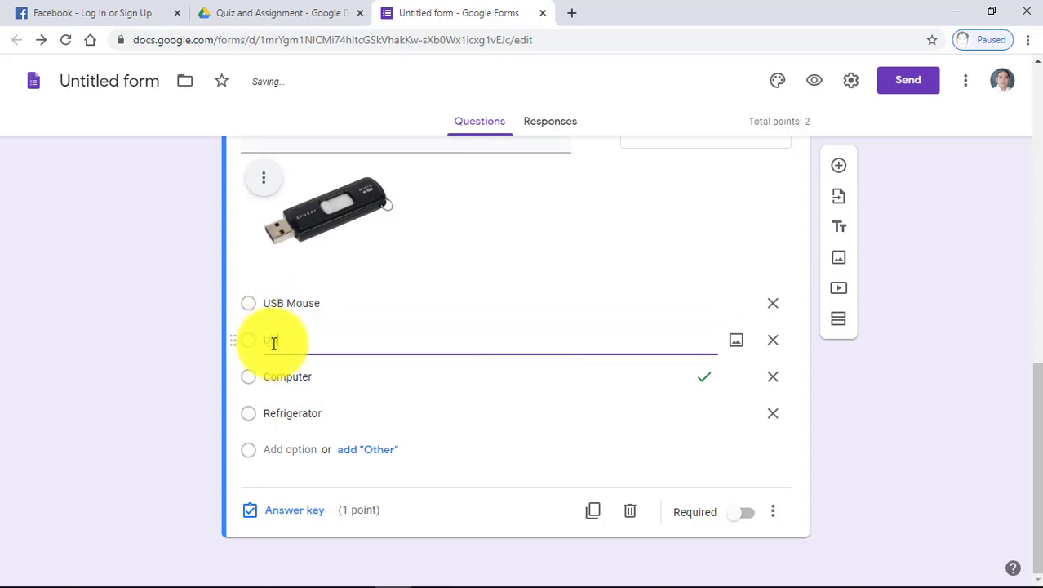
type("SB Cord")
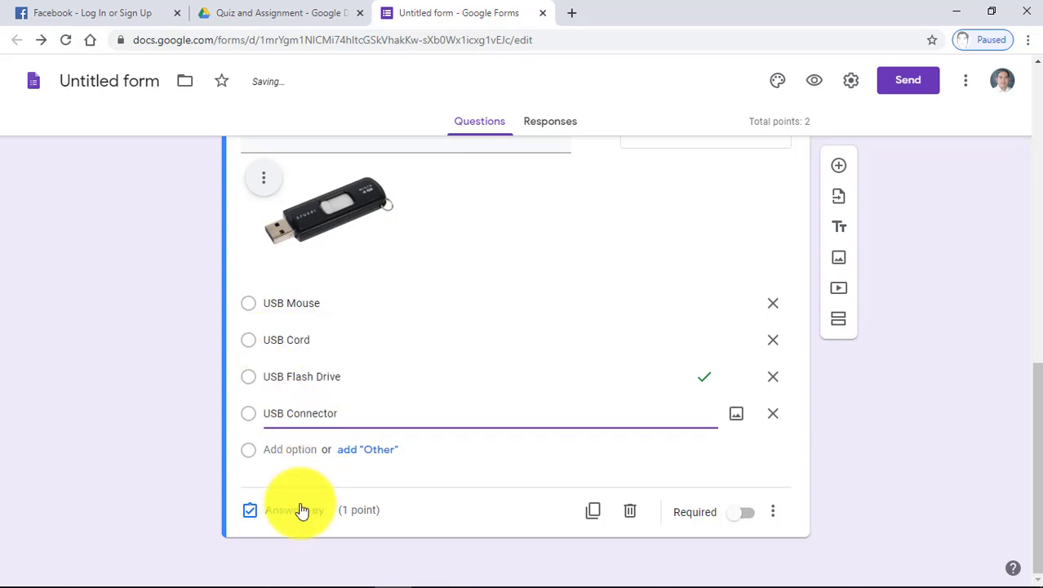
Step: Mark USB Flash Drive as question 2's correct answer and adjust its points
left_click(297, 510)
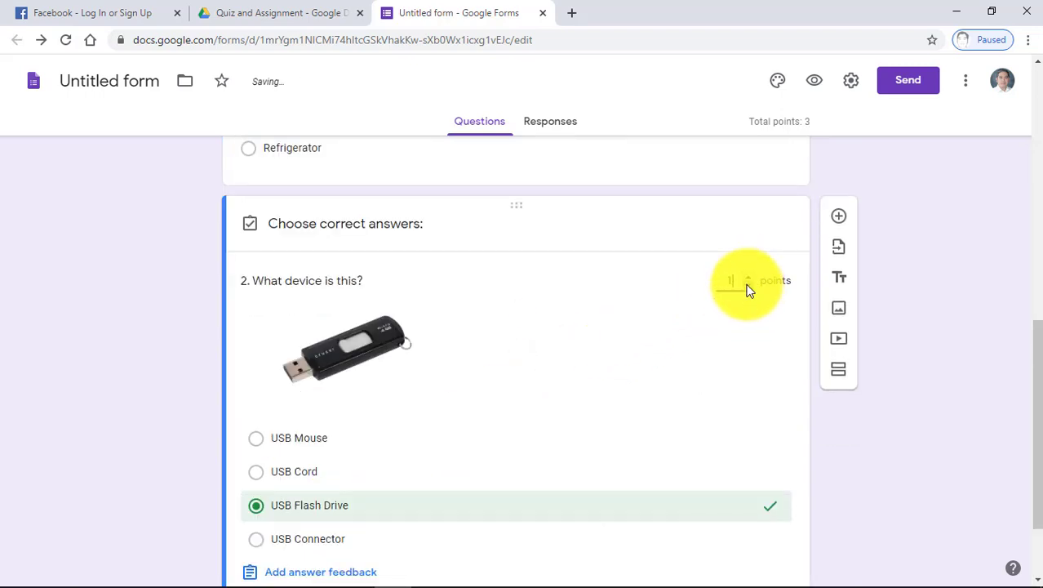
left_click(747, 285)
scroll(735, 302, "down", 1)
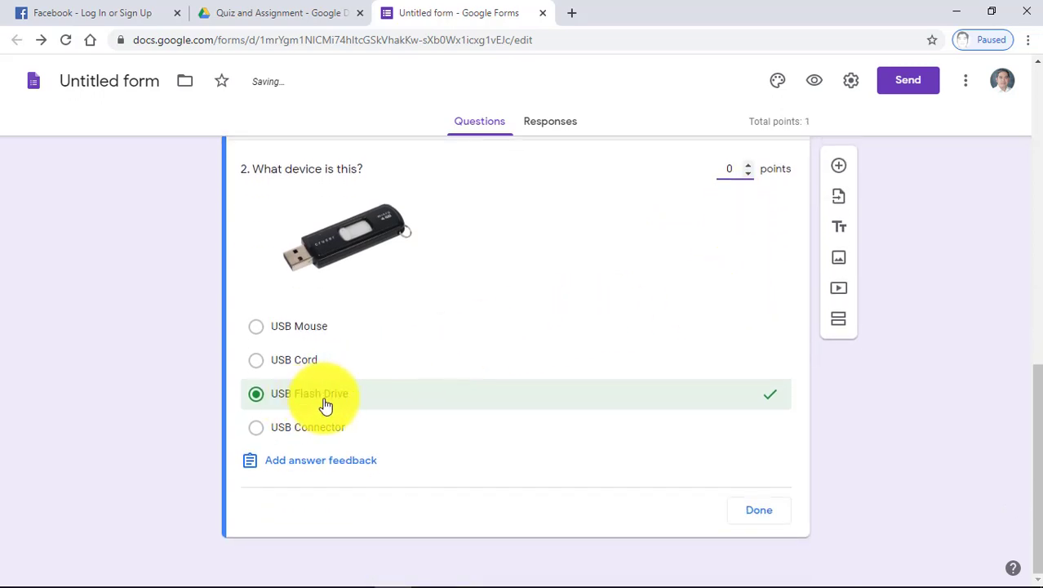
left_click(755, 513)
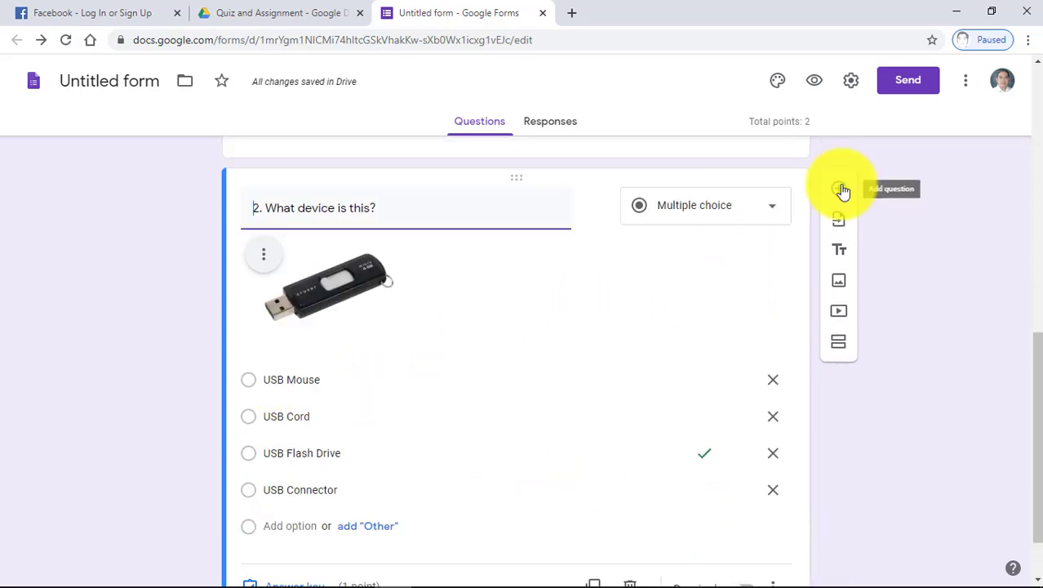
Step: Add question 3, '3. Check all the parts of computer.', as a checkbox grid with Yes/No columns
left_click(843, 190)
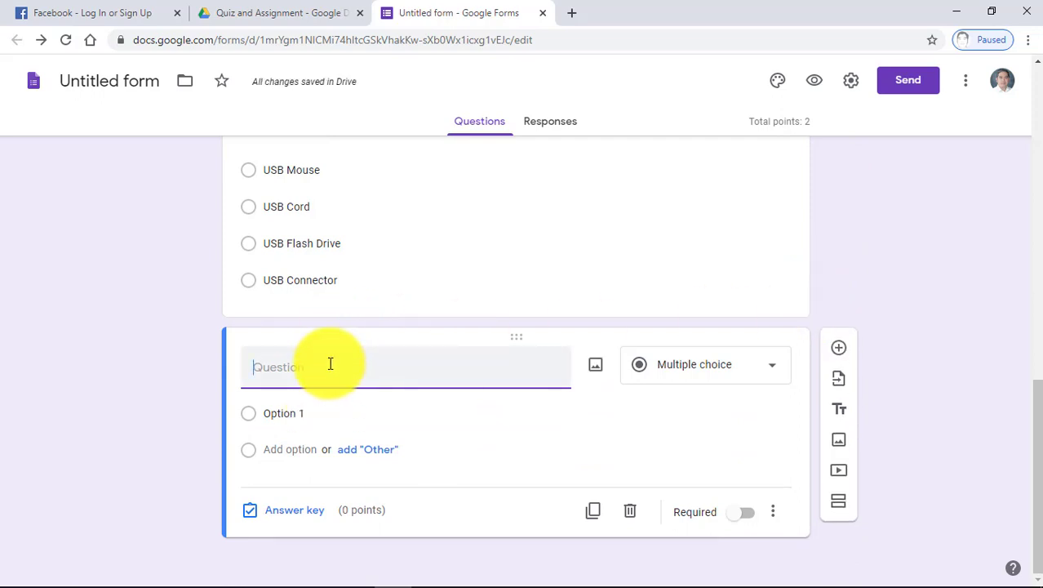
type("3. Check all the parts of computer")
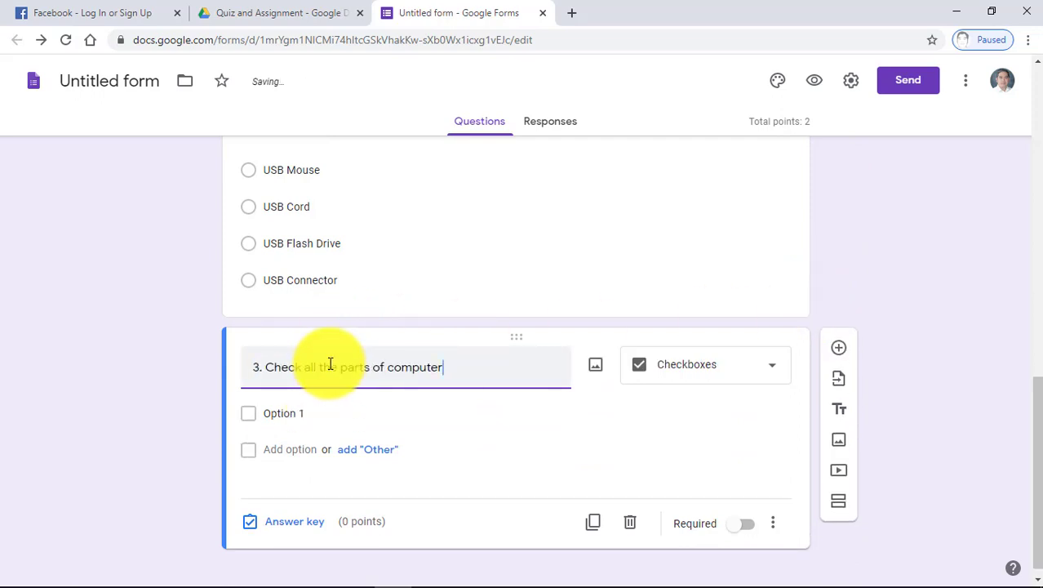
type(".")
left_click(675, 353)
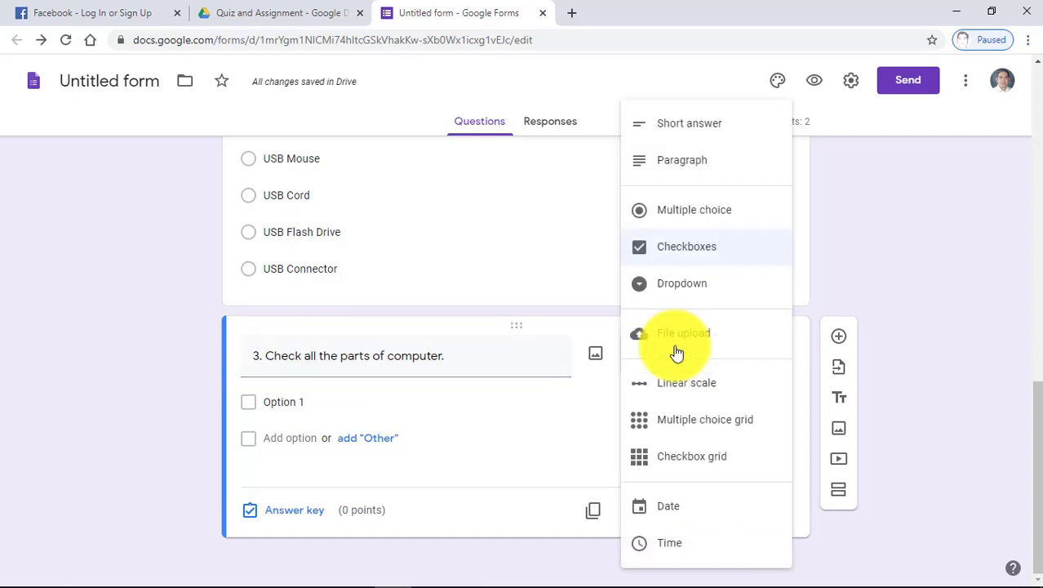
left_click(692, 461)
left_click(589, 424)
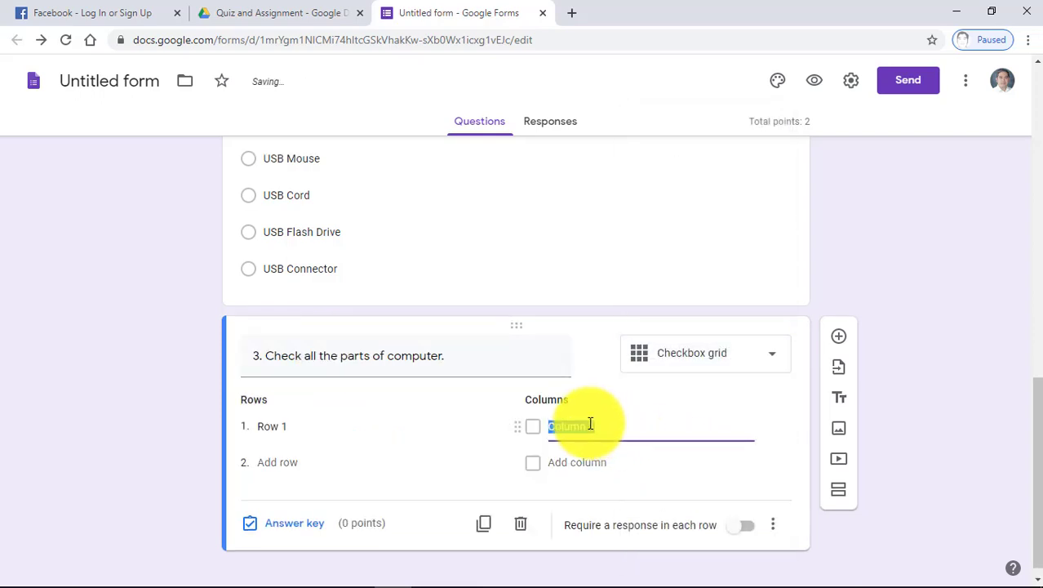
type("Yes")
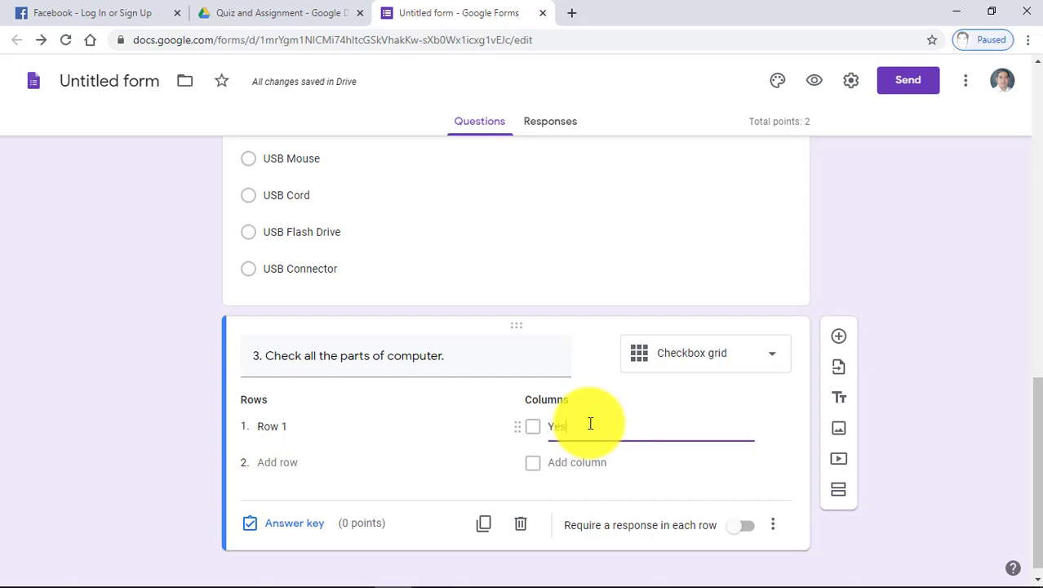
left_click(586, 462)
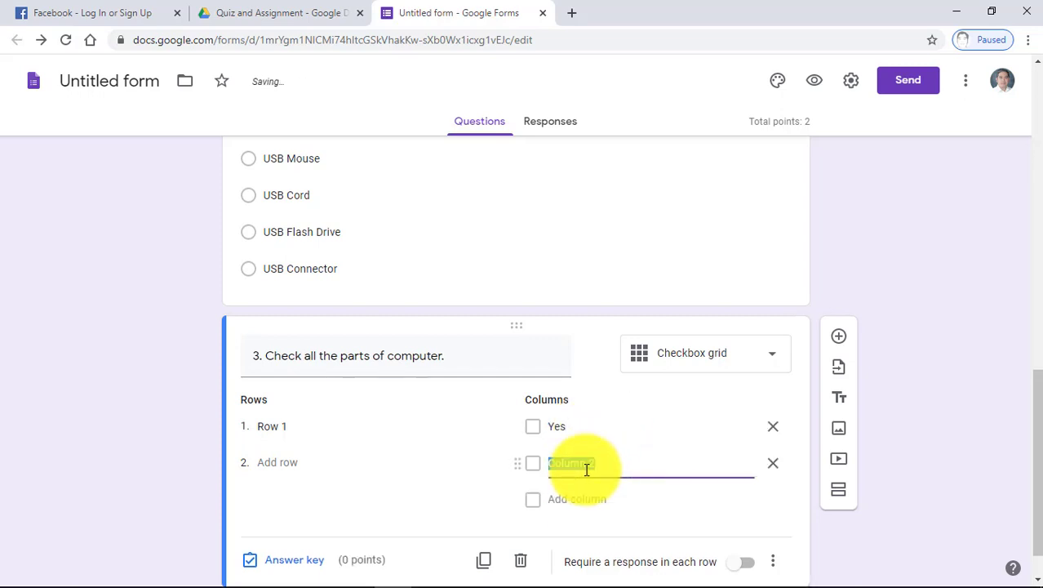
type("No")
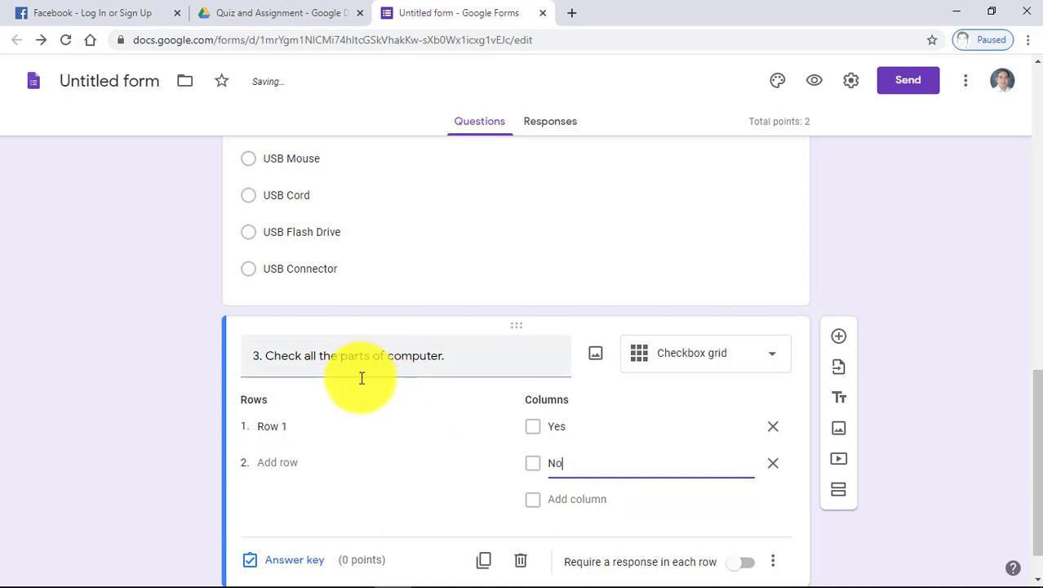
Step: Reword question 3's title, adding 'yes for' and 'and so for not.'
triple_click(303, 357)
left_click(305, 358)
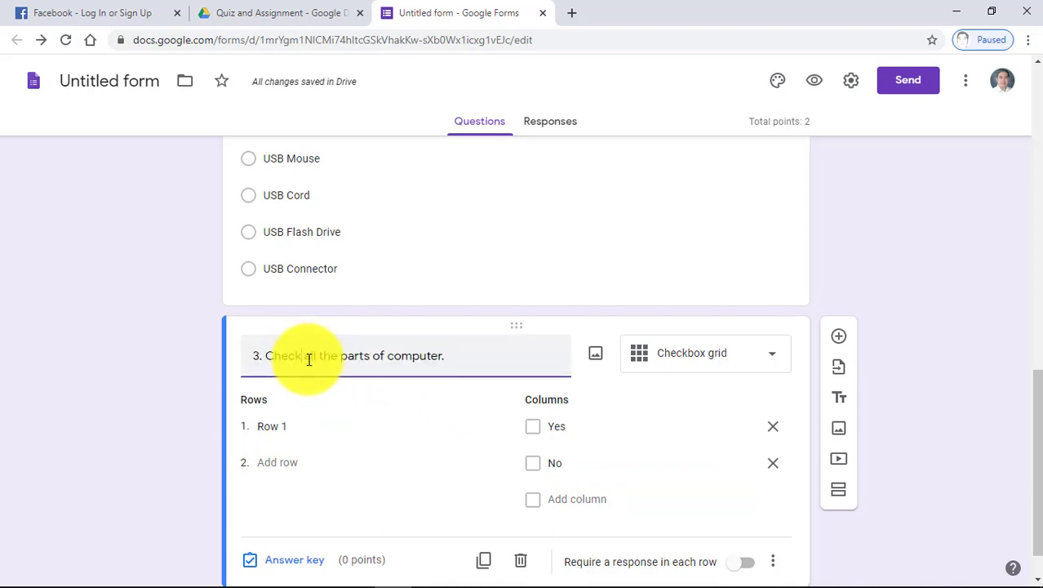
type("yes ")
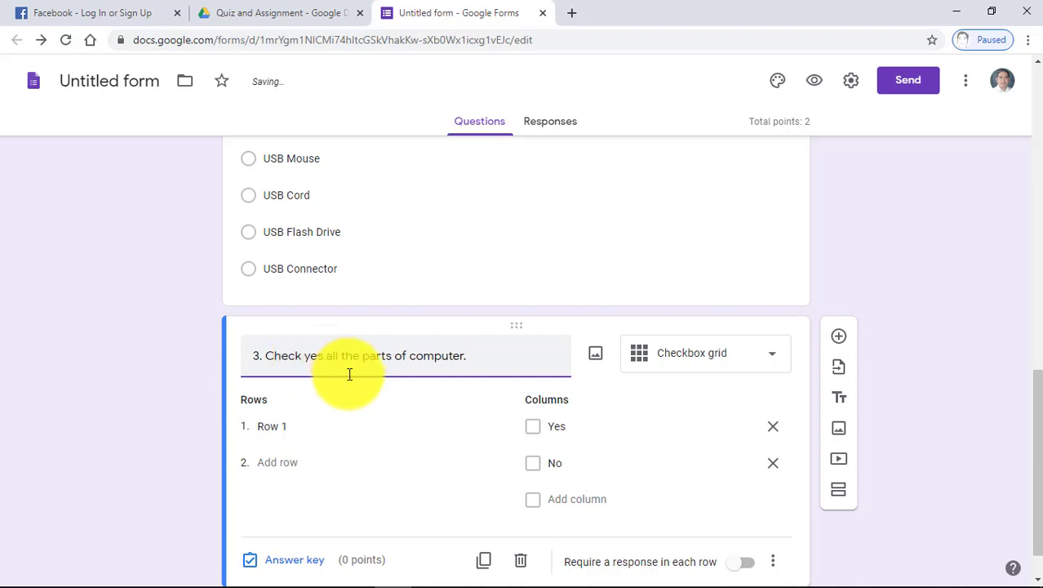
type("fo")
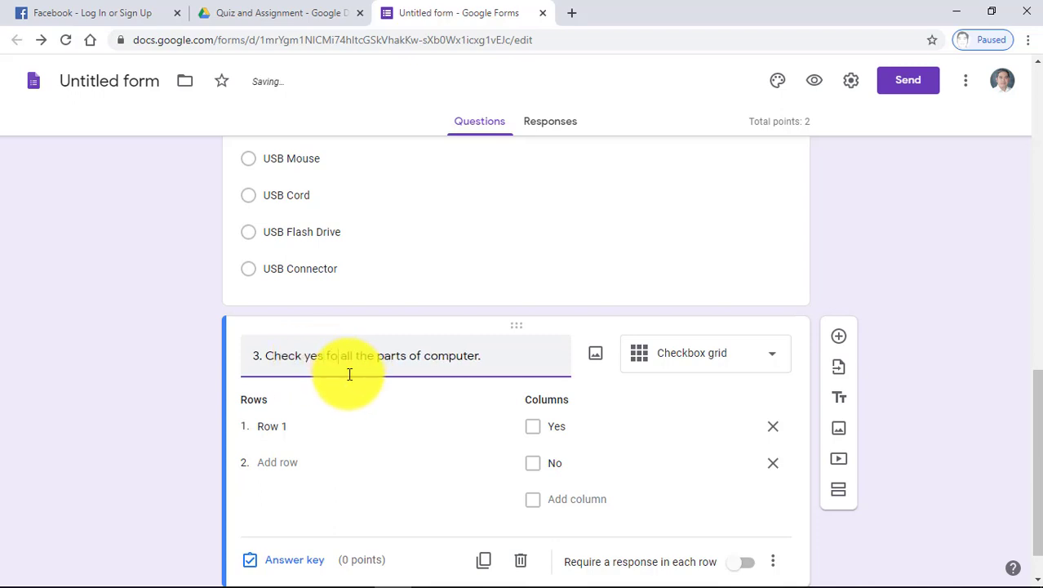
type("r")
left_click(514, 360)
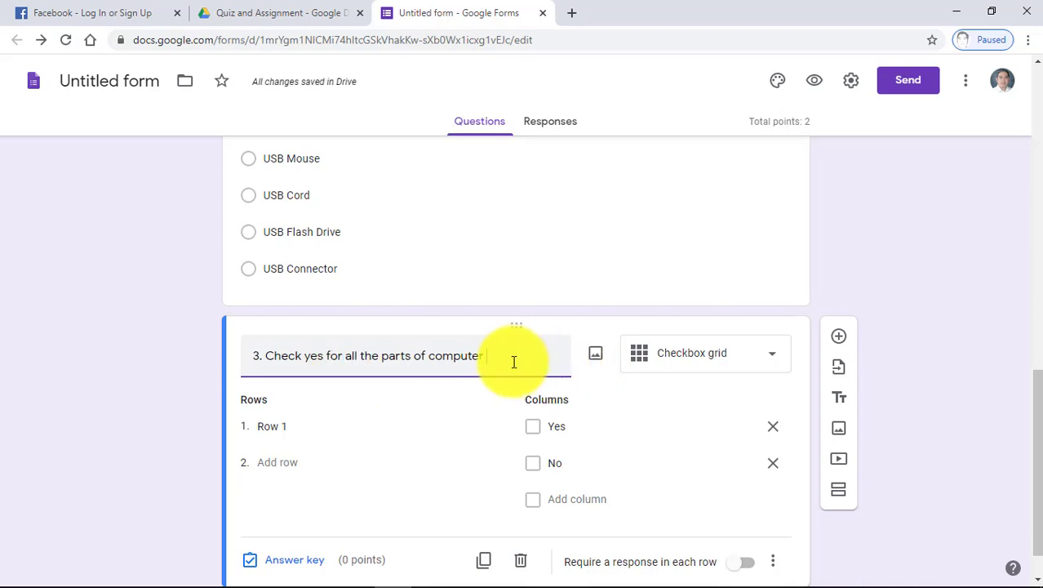
type("and so")
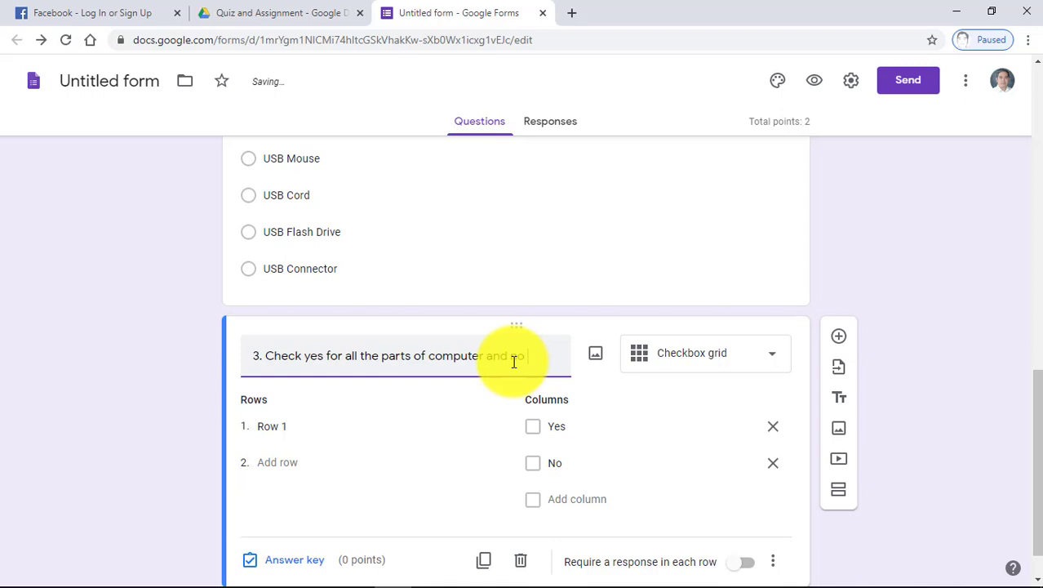
type(" for not")
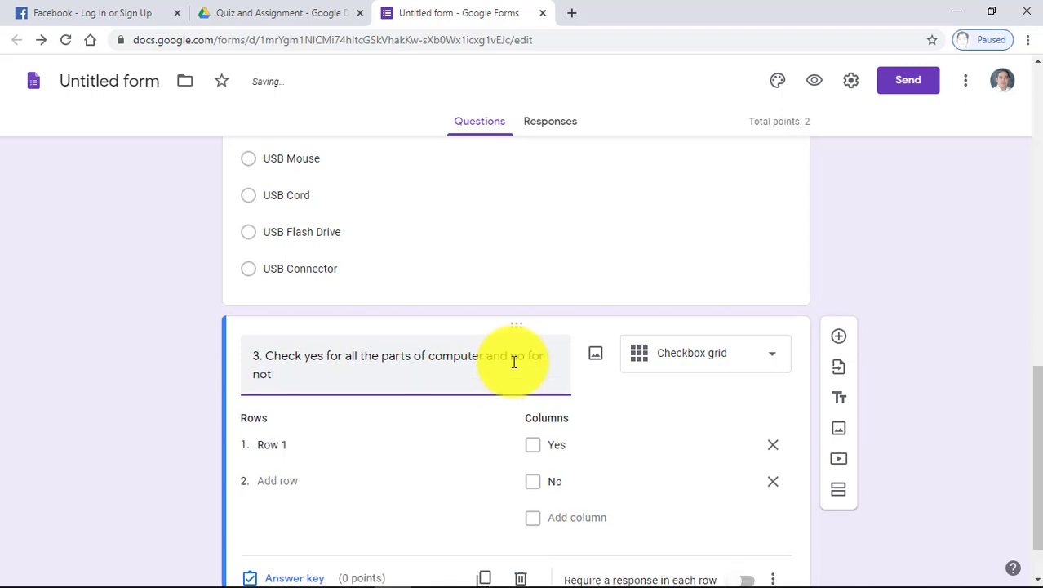
type(".")
Step: Enter grid rows Mouse, TV, Radio, Tablet and Keyboard, then open question 3's answer key
scroll(514, 361, "down", 1)
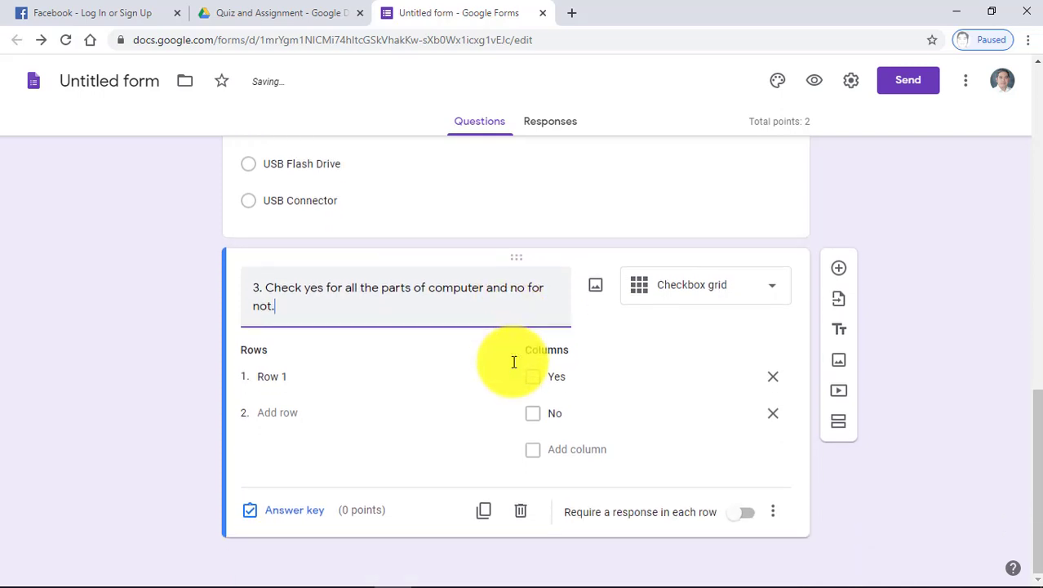
left_click(296, 374)
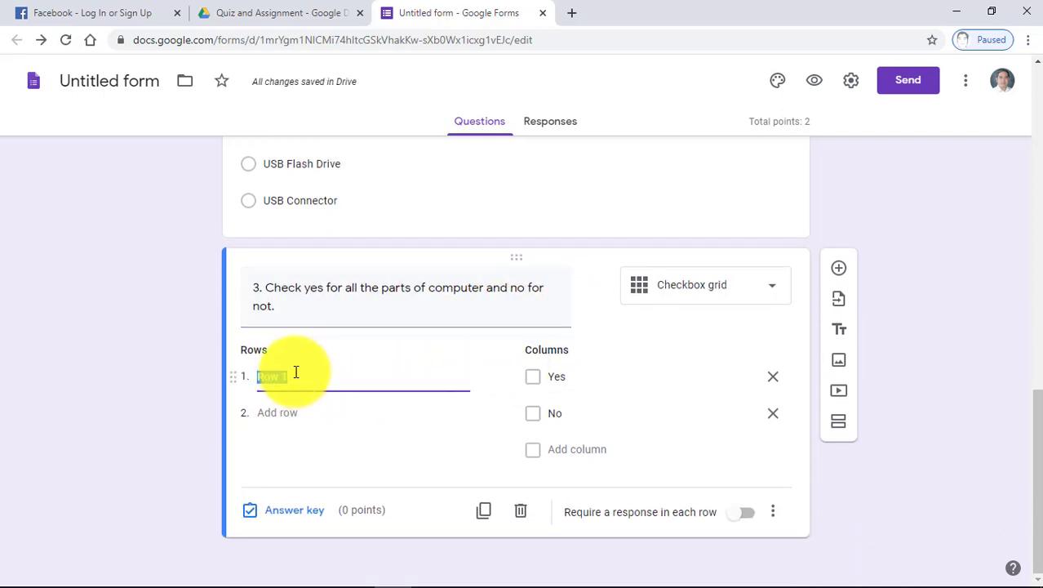
type("Mouse")
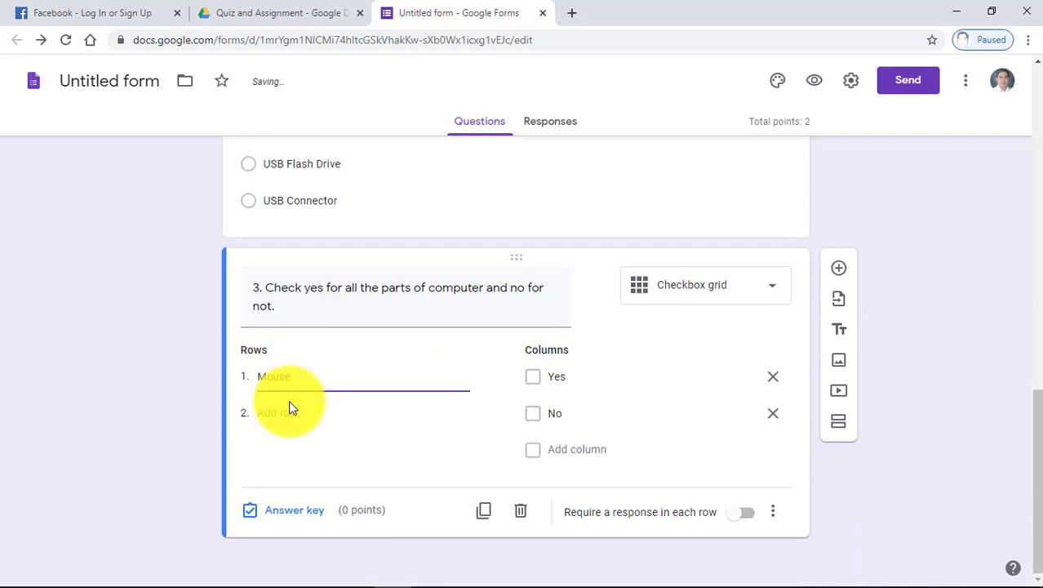
left_click(286, 412)
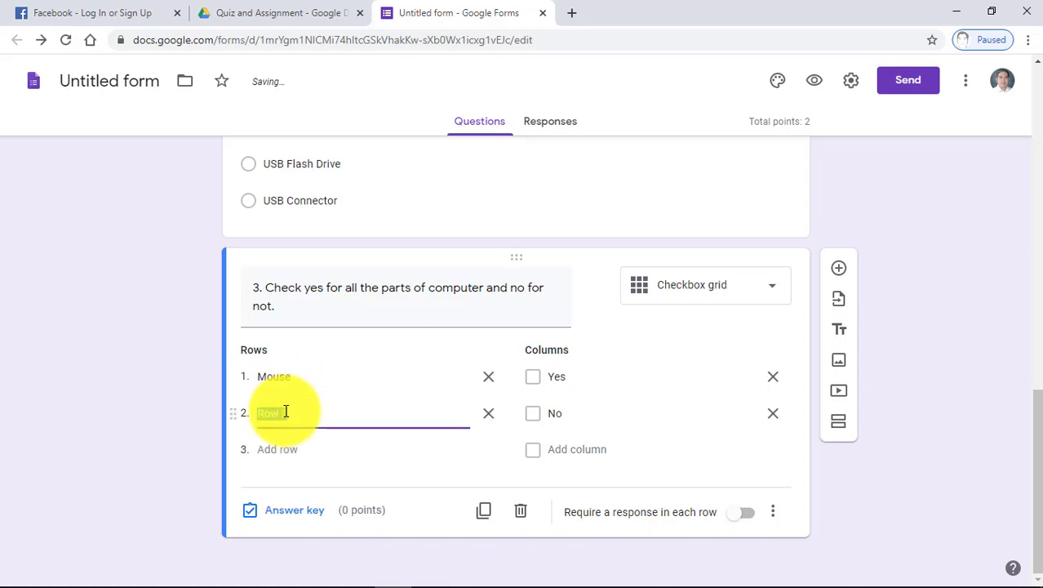
type("TV")
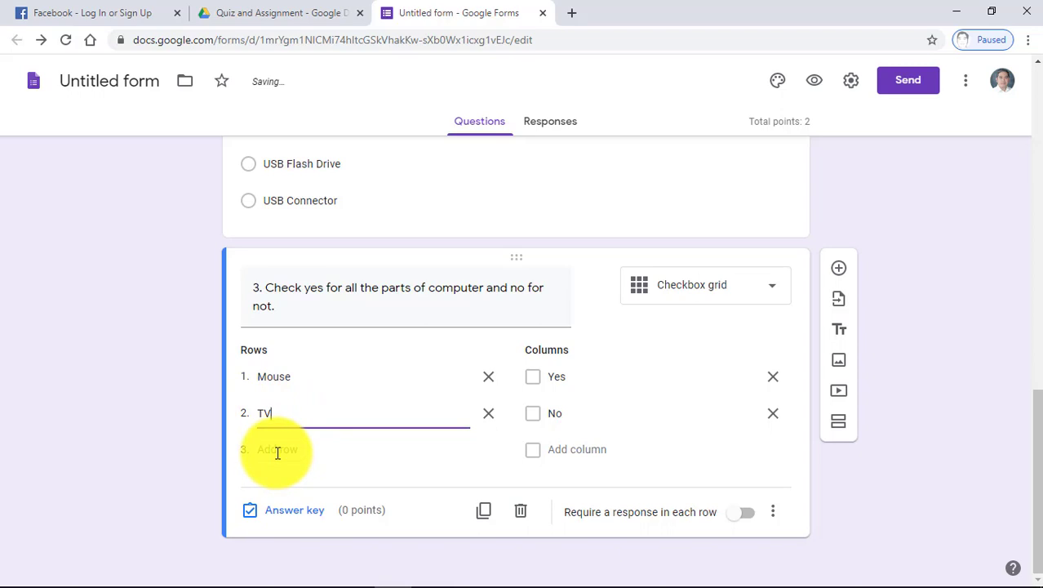
left_click(278, 451)
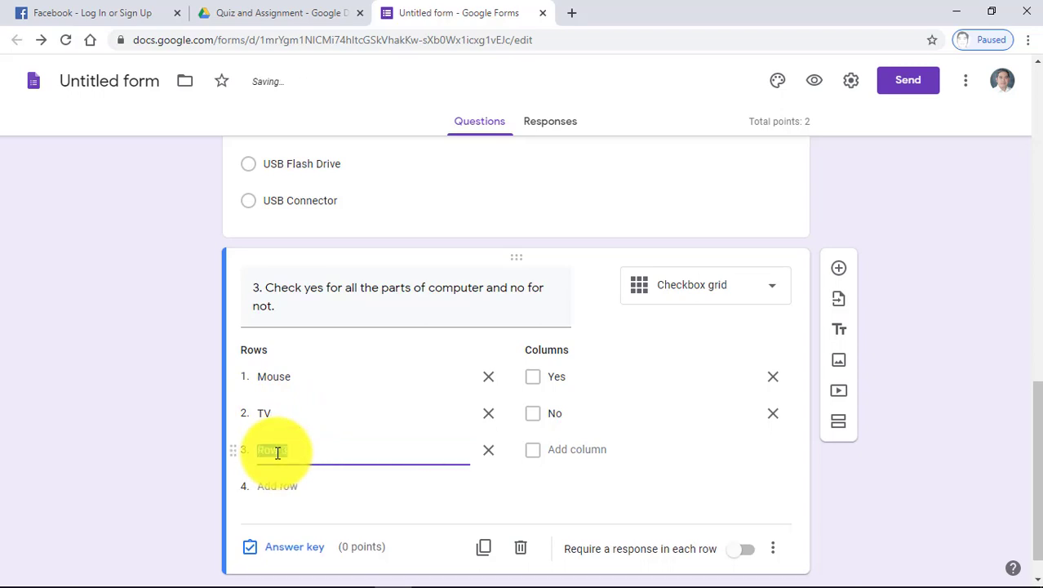
type("RA")
scroll(277, 449, "down", 1)
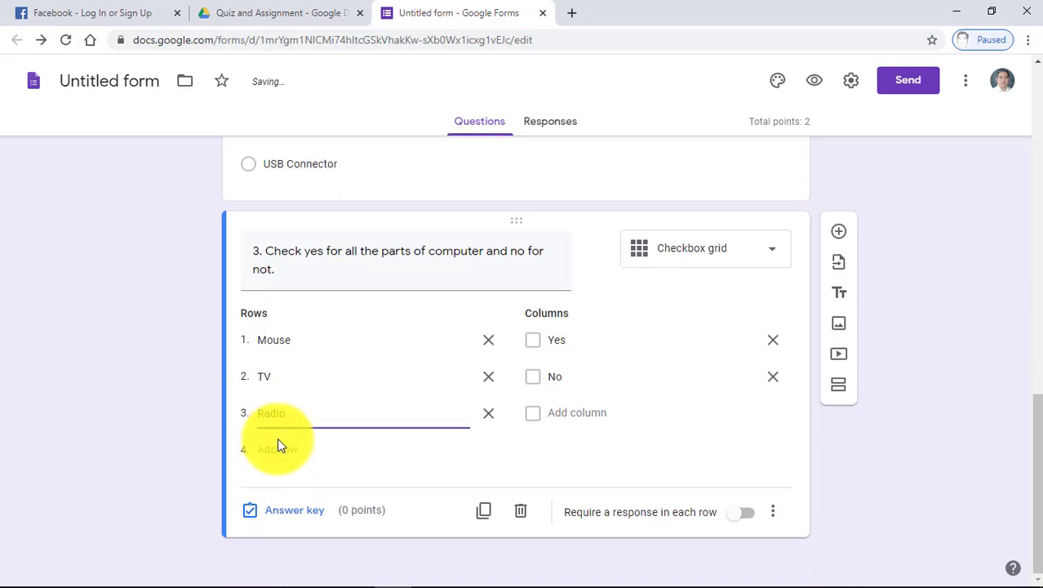
left_click(279, 447)
type("Tablet")
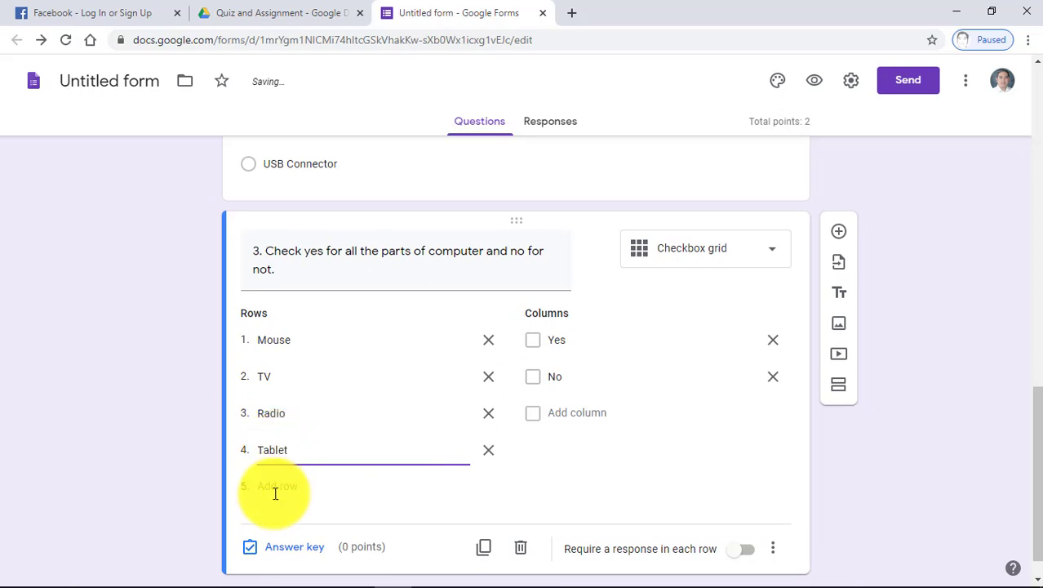
left_click(275, 487)
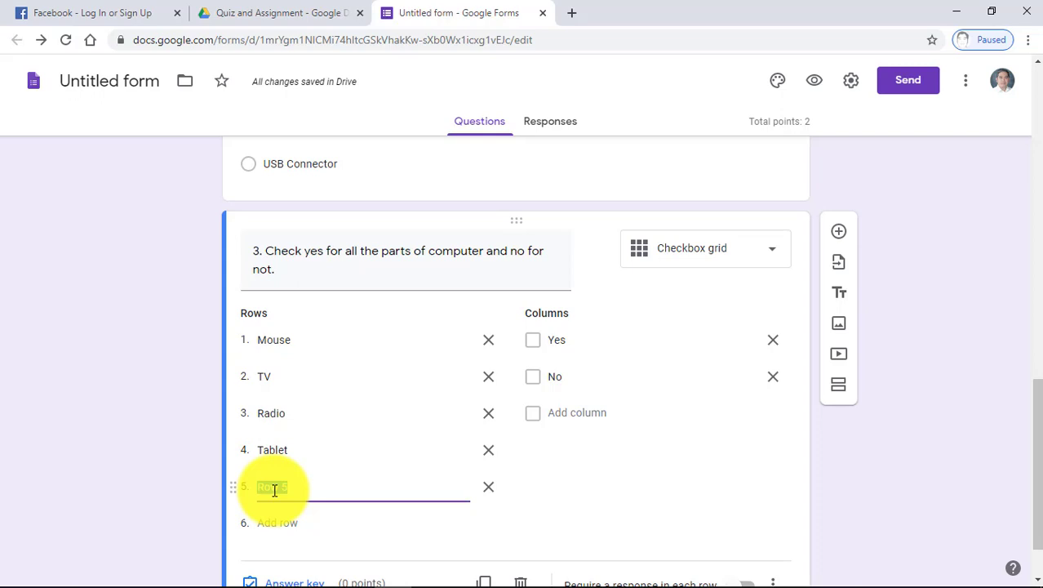
type("Keyboard")
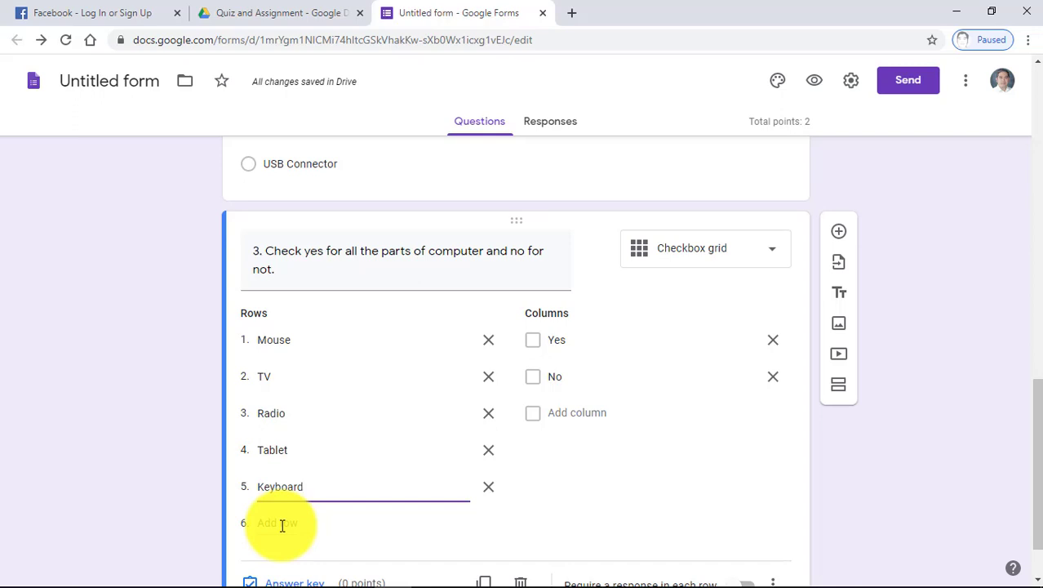
scroll(282, 525, "up", 10)
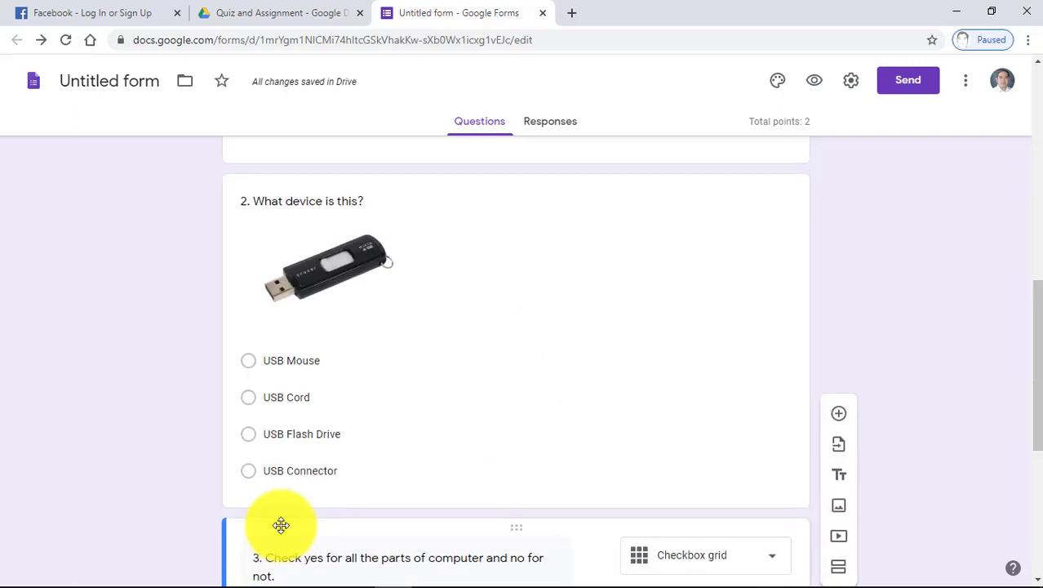
scroll(294, 522, "up", 2)
scroll(293, 522, "down", 14)
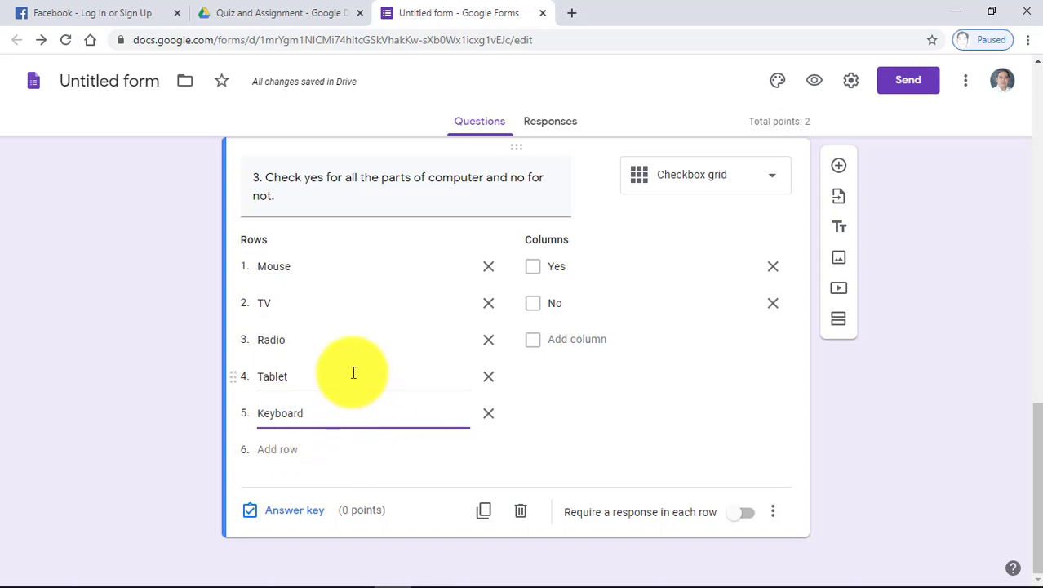
left_click(292, 511)
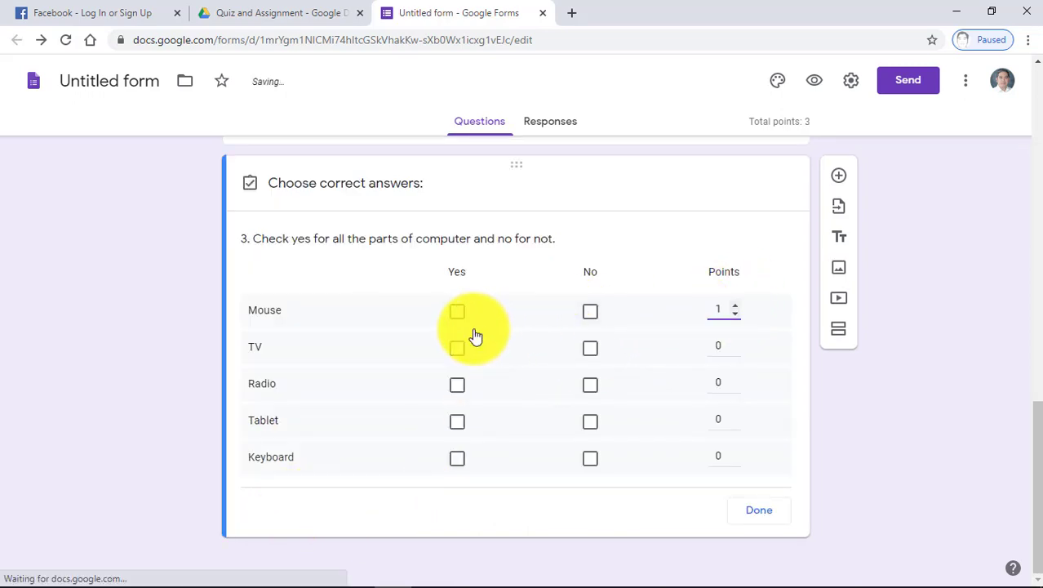
Step: Key Mouse and Keyboard as Yes, TV, Radio and Tablet as No, 1 point each
left_click(456, 314)
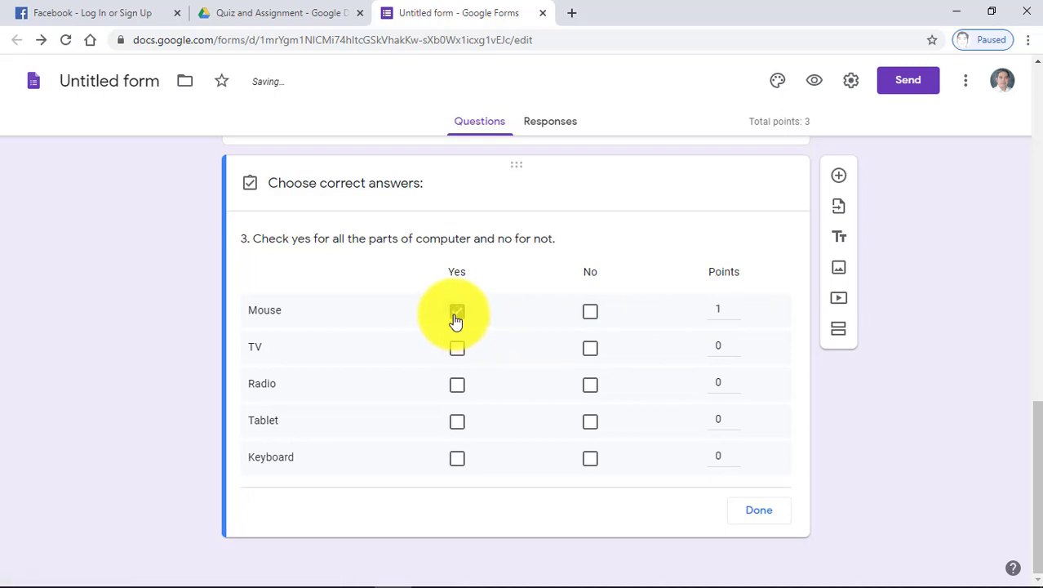
left_click(735, 342)
left_click(591, 349)
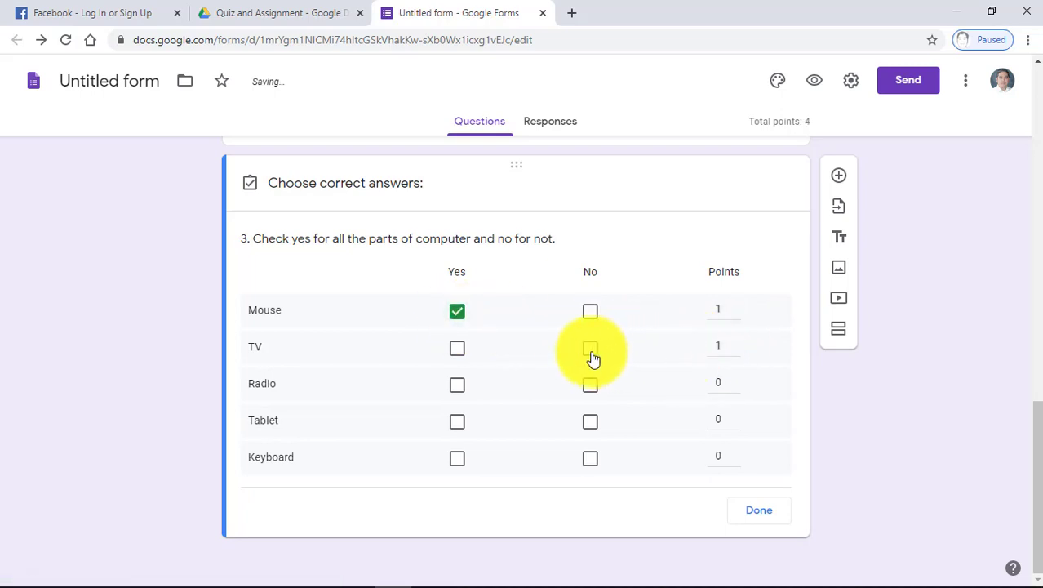
left_click(734, 378)
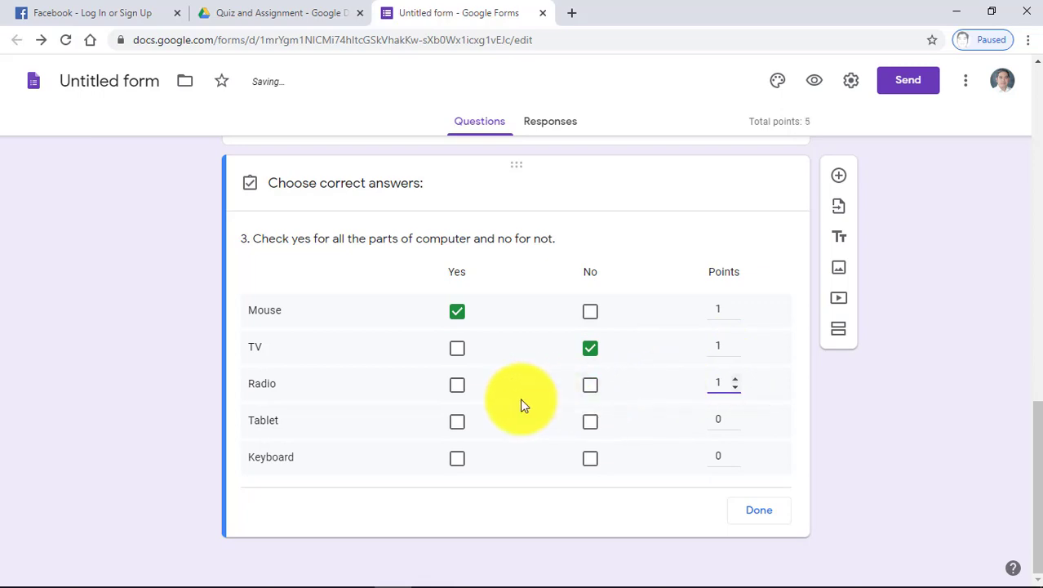
left_click(456, 385)
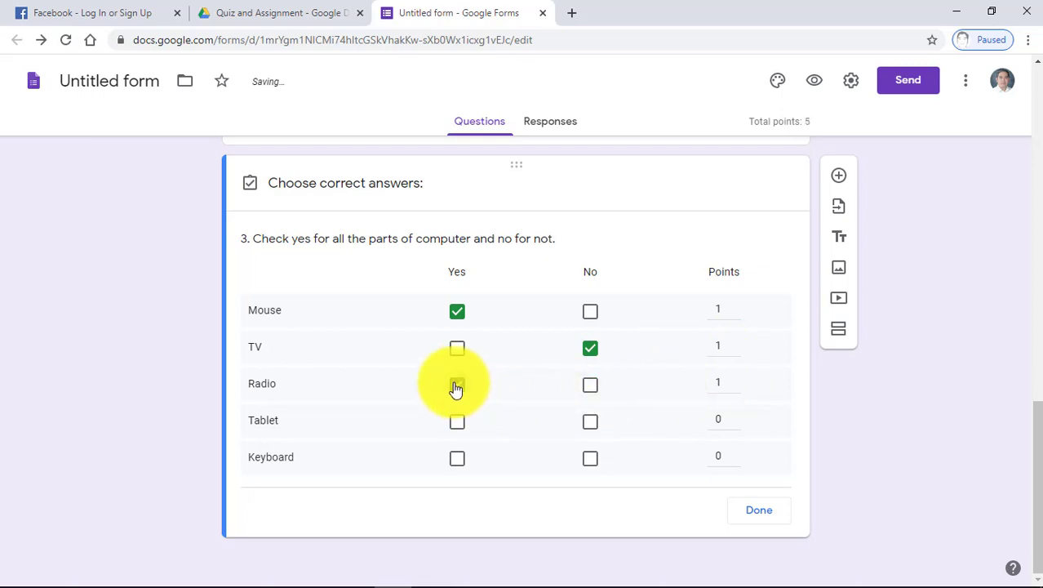
left_click(591, 387)
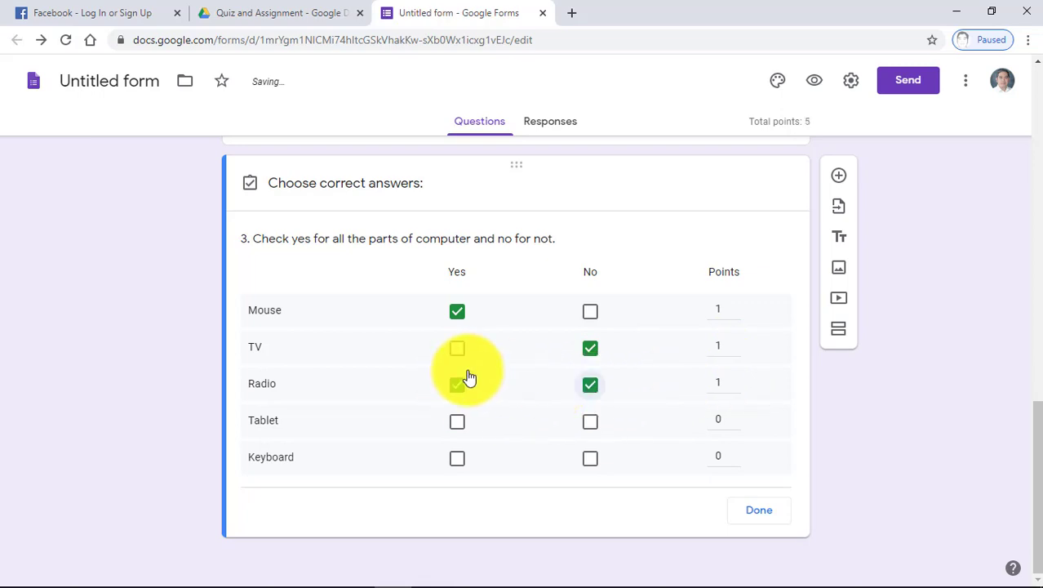
left_click(735, 418)
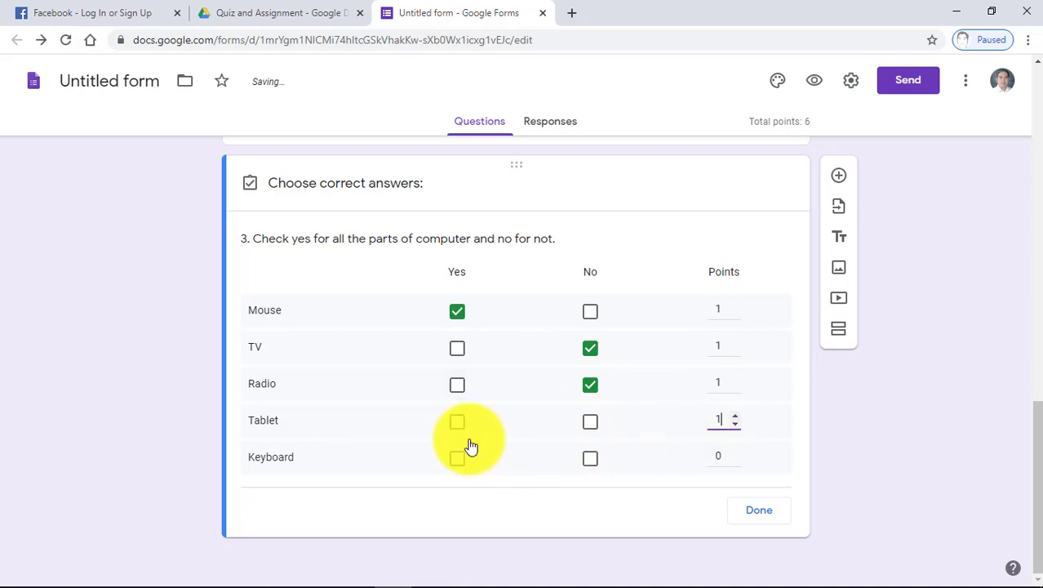
left_click(590, 422)
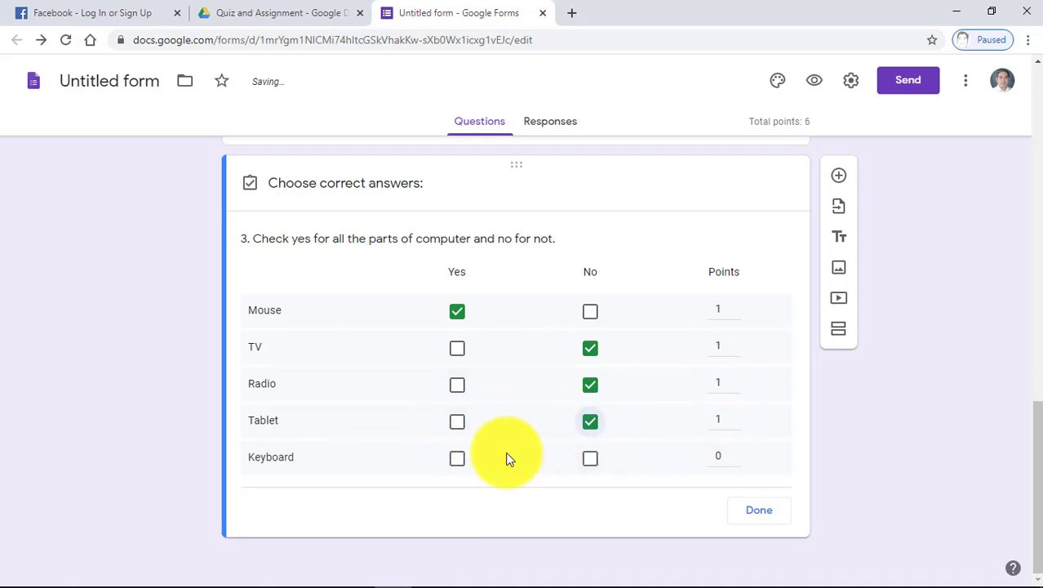
left_click(457, 458)
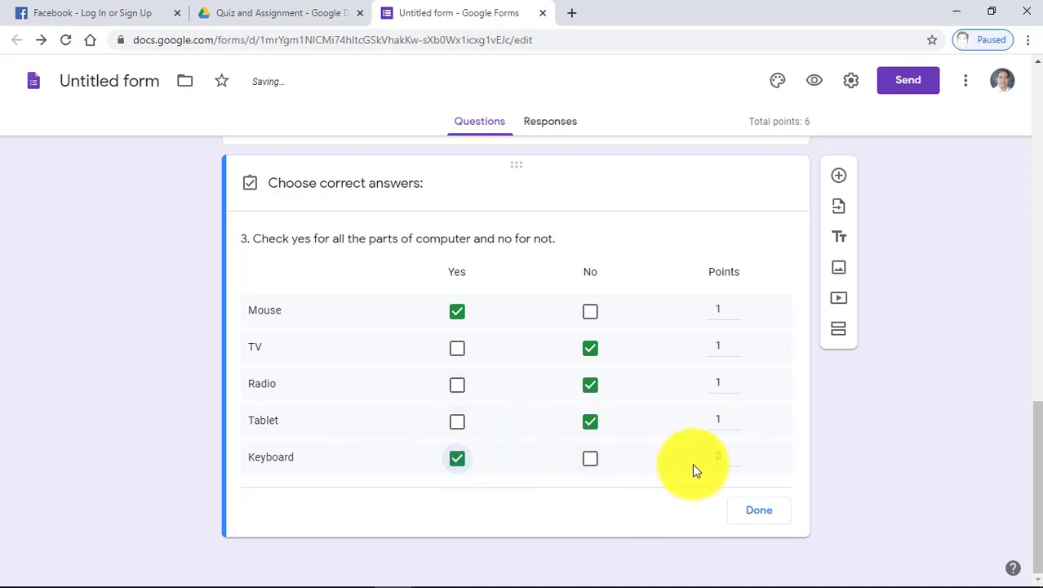
left_click(735, 454)
Step: Close the answer key, require a response in every row, and add a new question
left_click(757, 511)
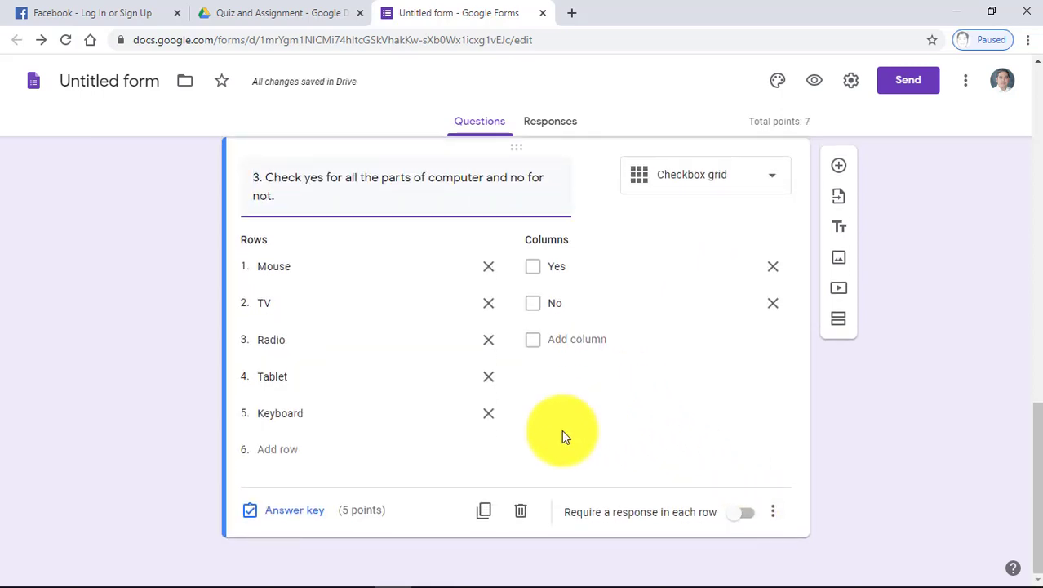
left_click(753, 516)
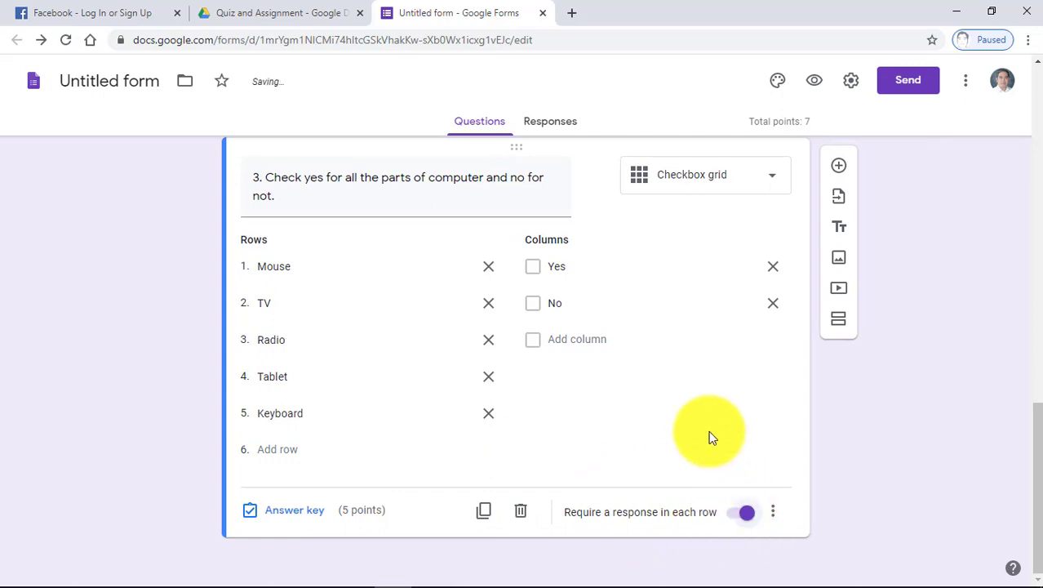
left_click(838, 166)
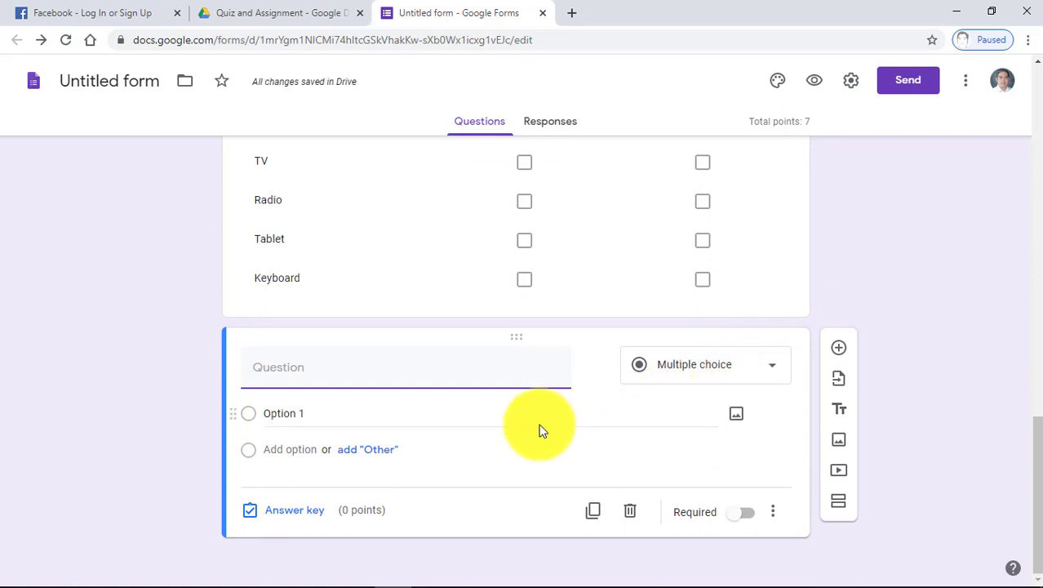
Step: Add short-answer question 'What is the other term for Laptop Computer?' and open its answer key
type("What is")
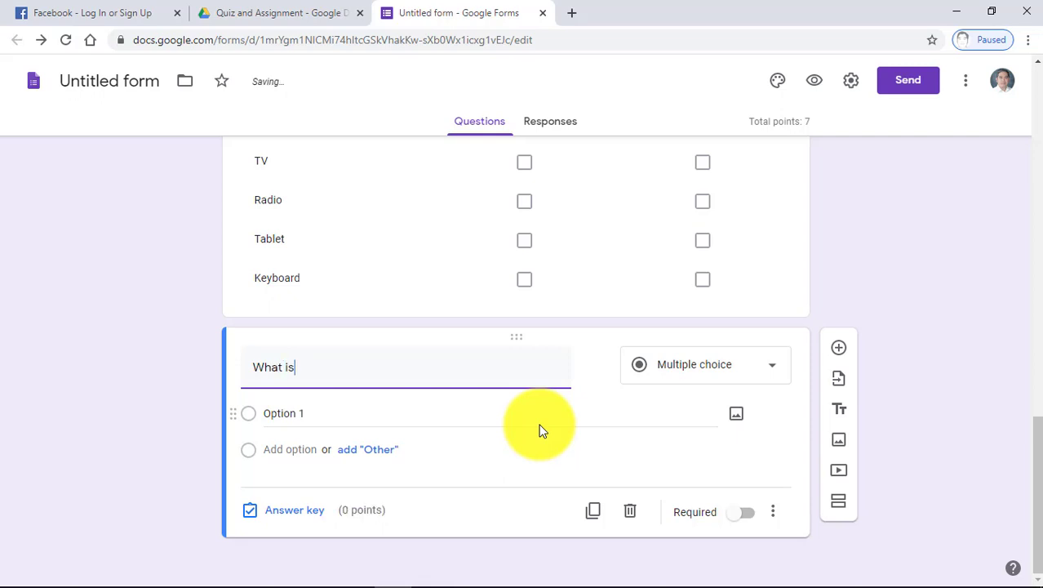
type(" the other term for Laptop Computer?")
left_click(705, 376)
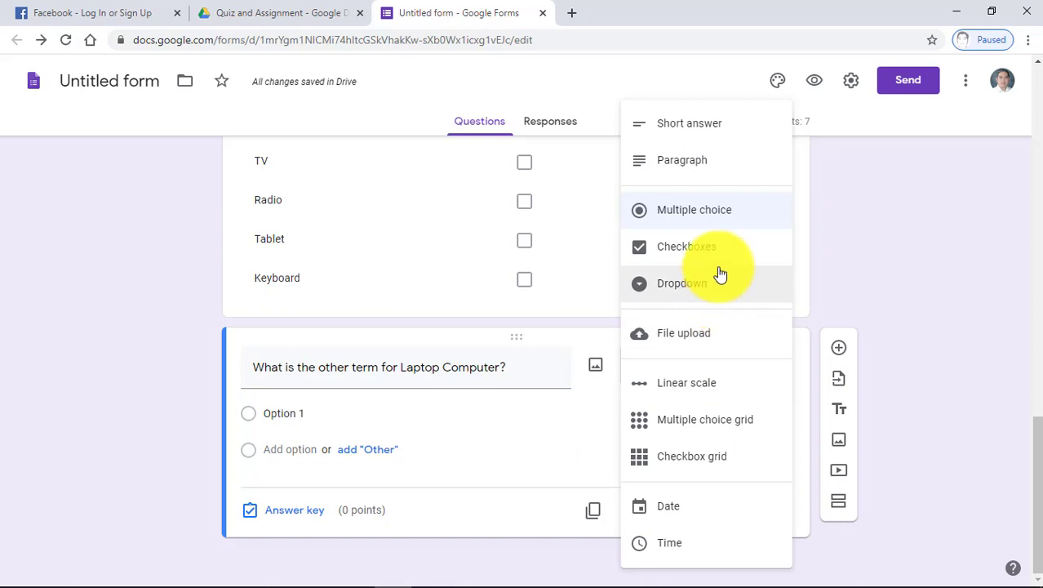
left_click(721, 130)
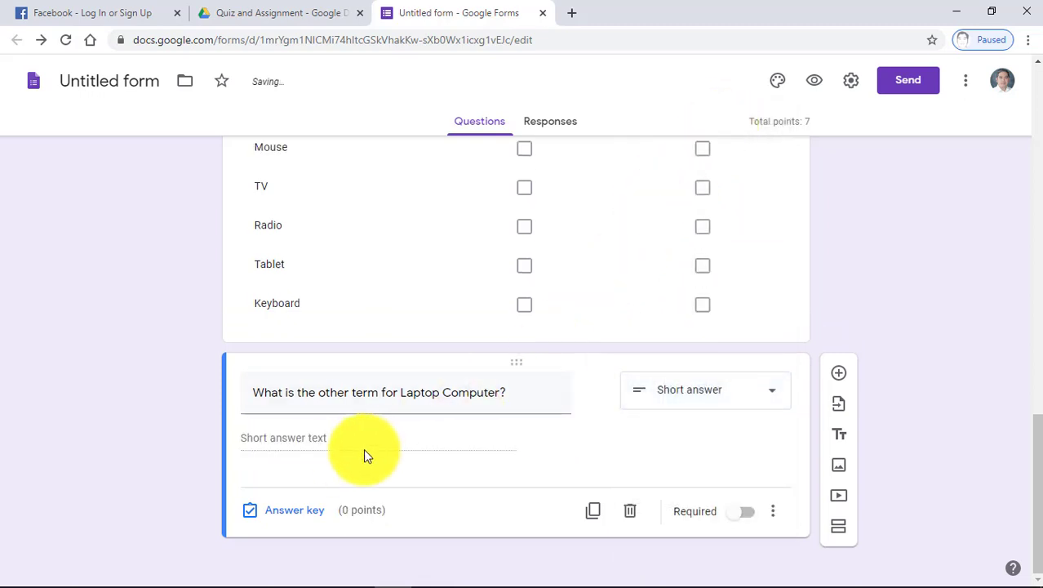
left_click(294, 511)
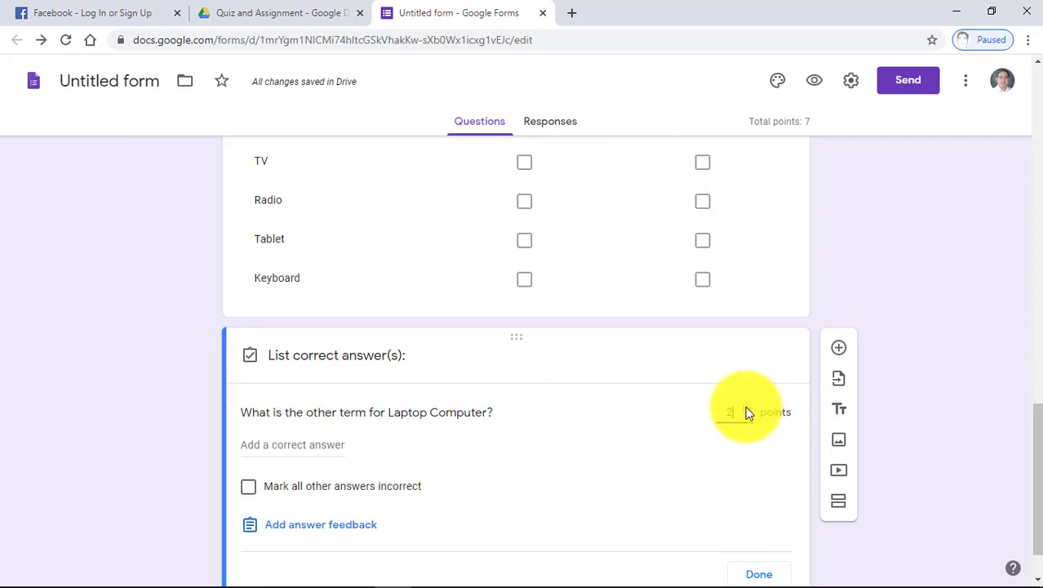
Step: Give the laptop question 3 points with accepted answers Notebook and Notebook Computer
type("3")
left_click(298, 447)
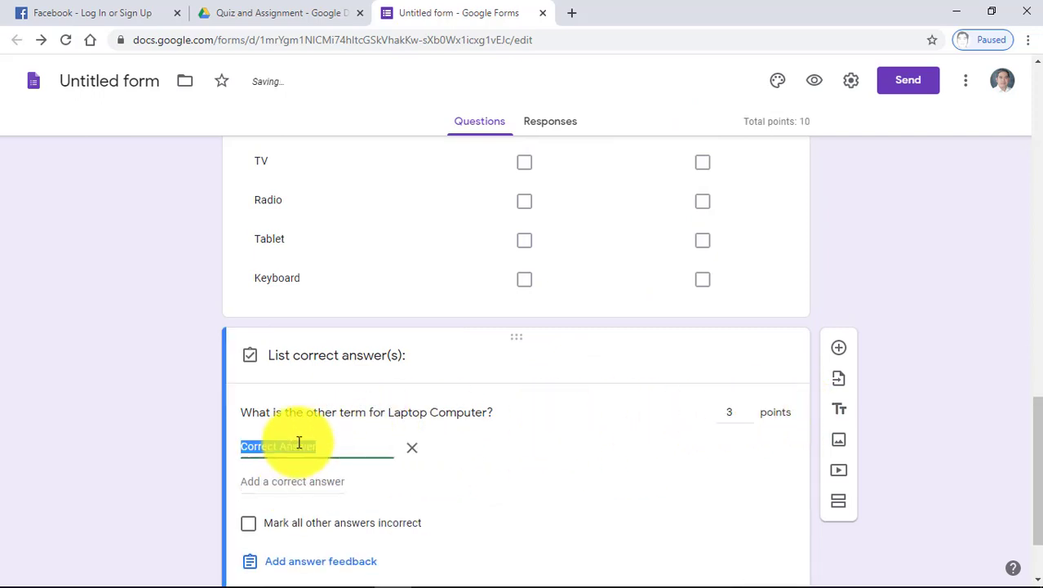
type("Note")
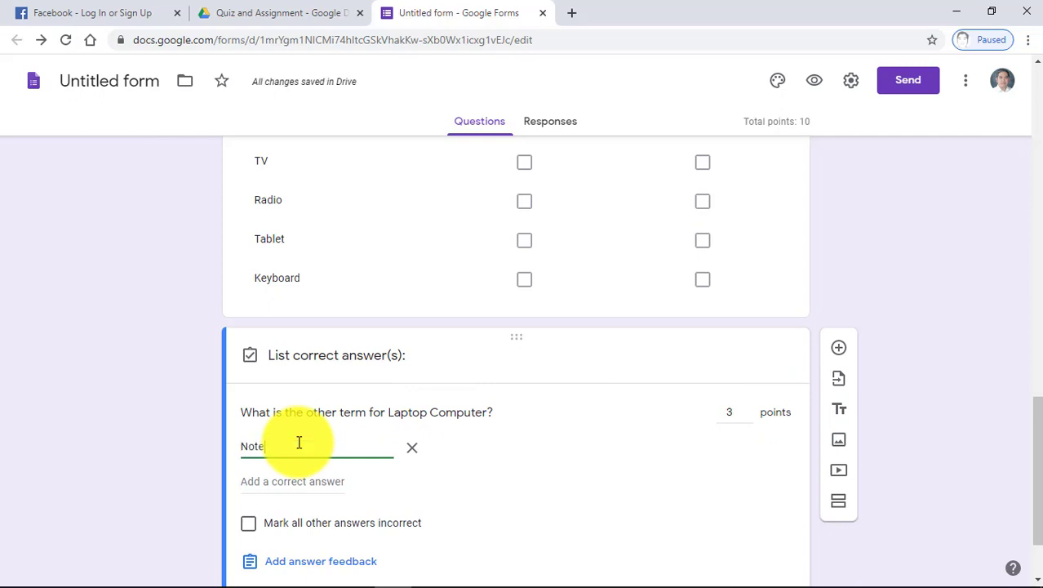
type("bo")
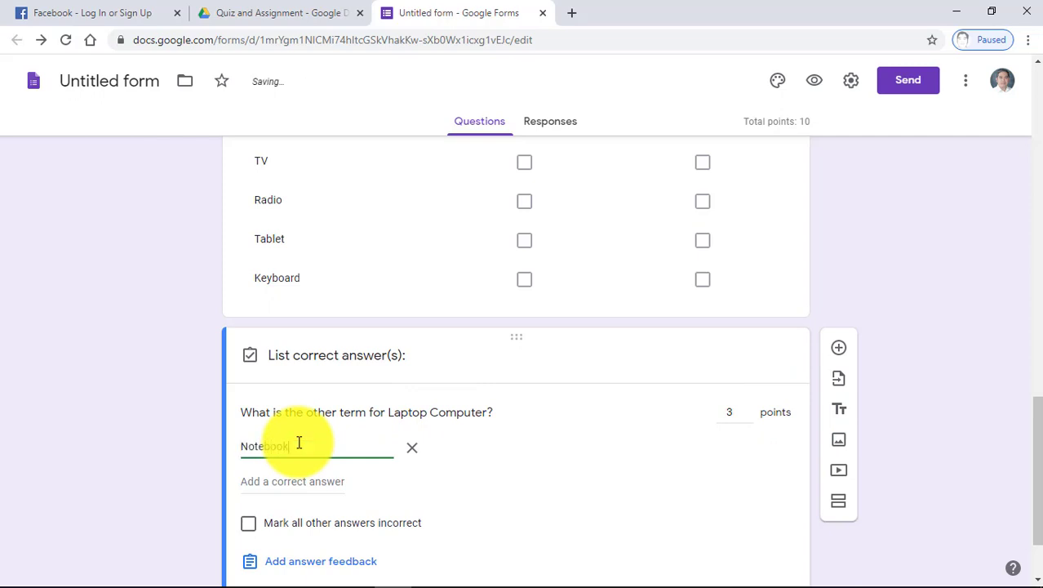
type("ok")
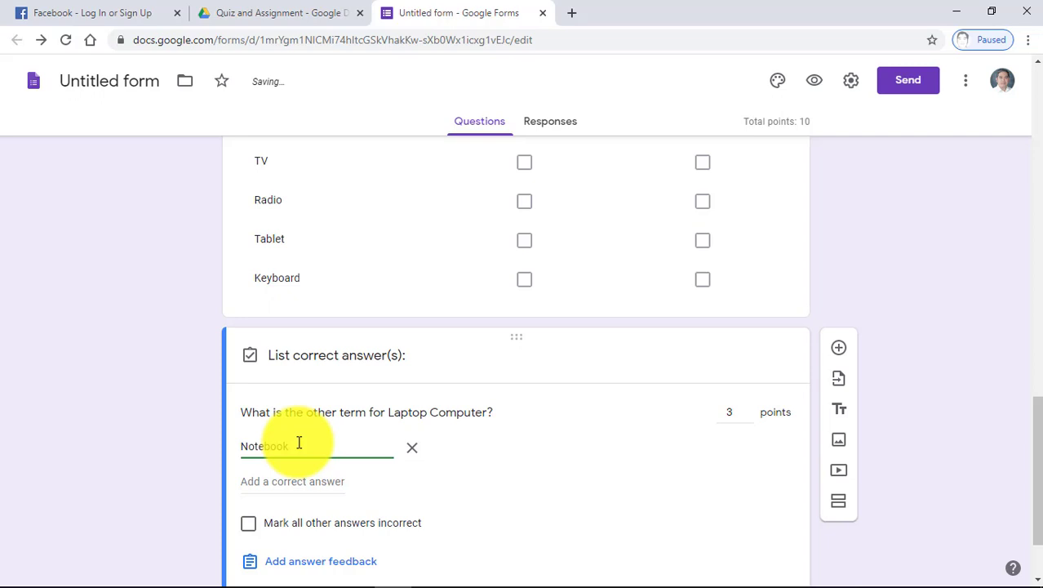
left_click(285, 482)
type("Noteb")
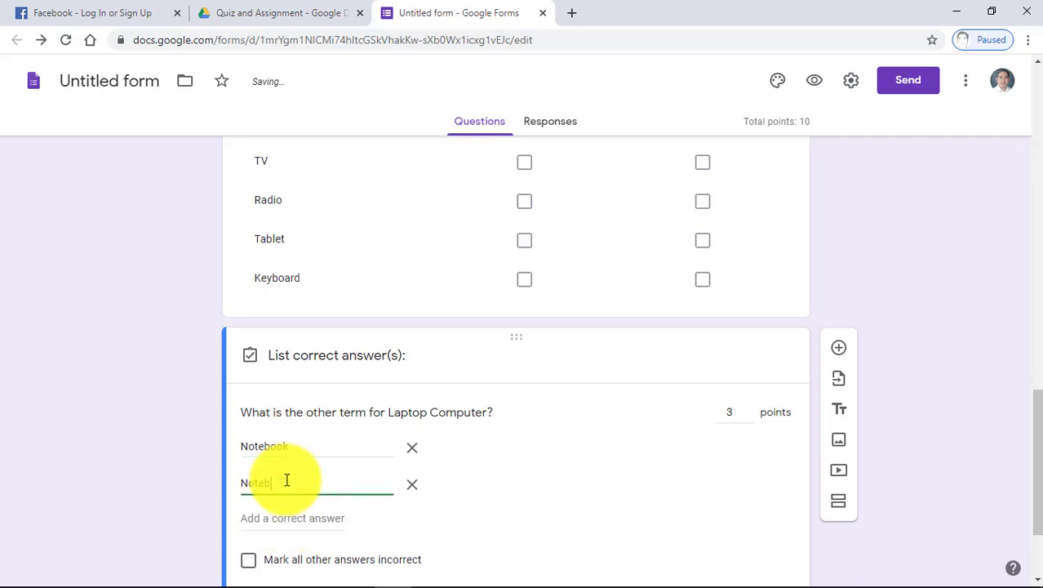
type("ook Computer")
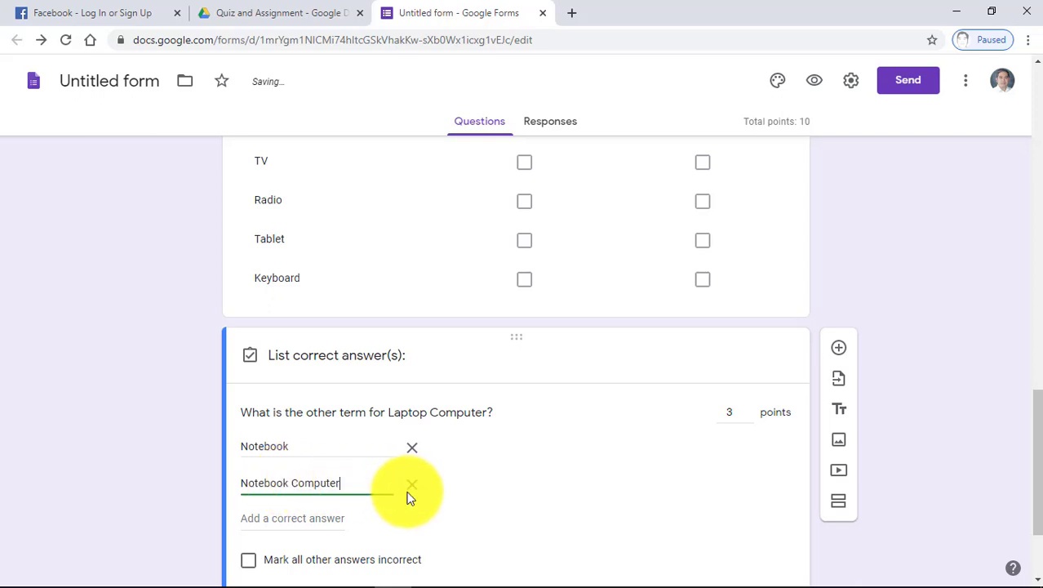
scroll(344, 517, "down", 3)
triple_click(380, 356)
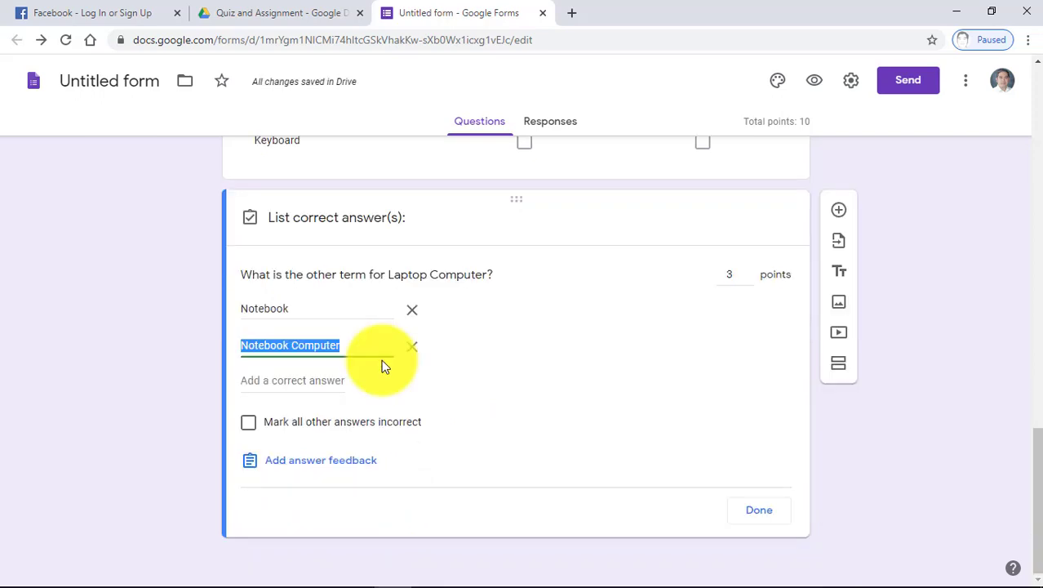
left_click(758, 512)
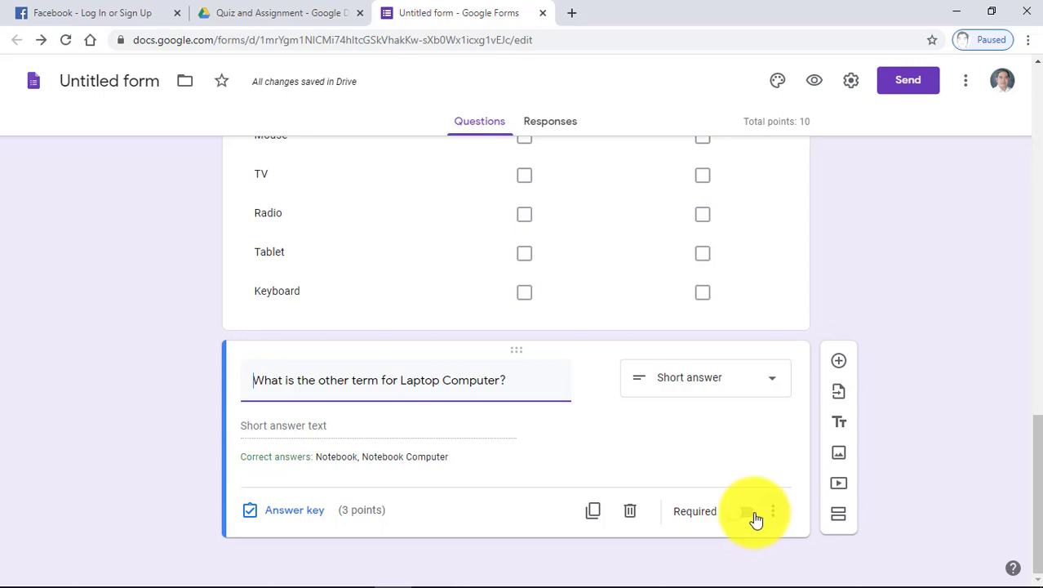
left_click(757, 514)
left_click(751, 518)
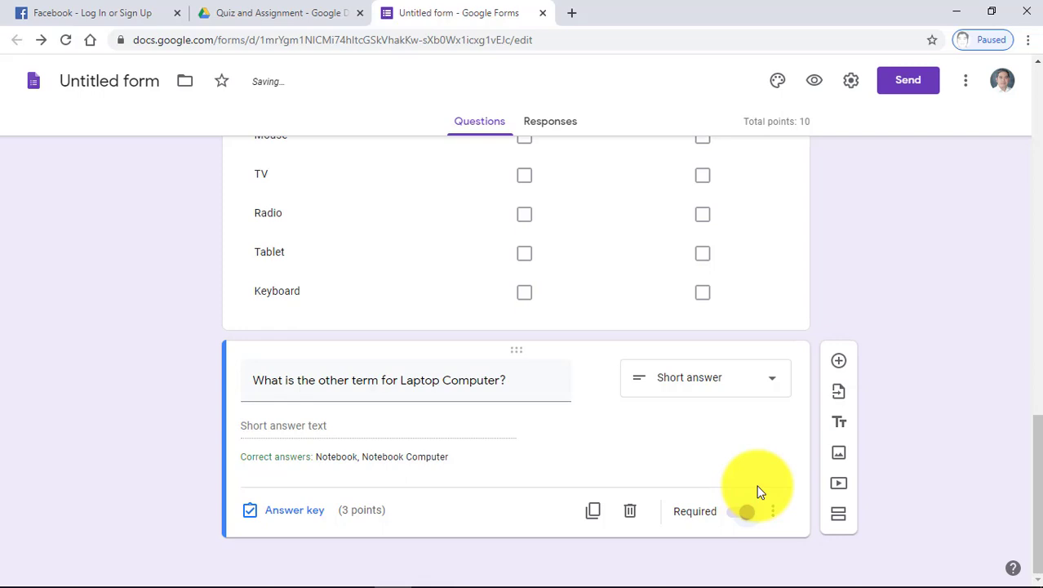
scroll(757, 492, "up", 20)
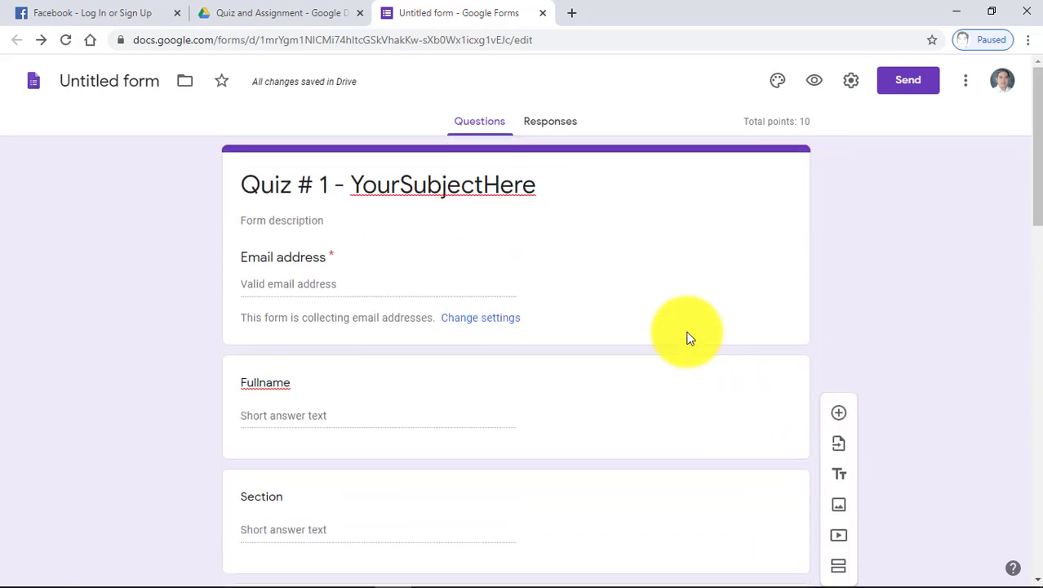
Step: Name the form 'Quiz # 1 - YourSubjectHere' and check it in Preview
left_click(106, 84)
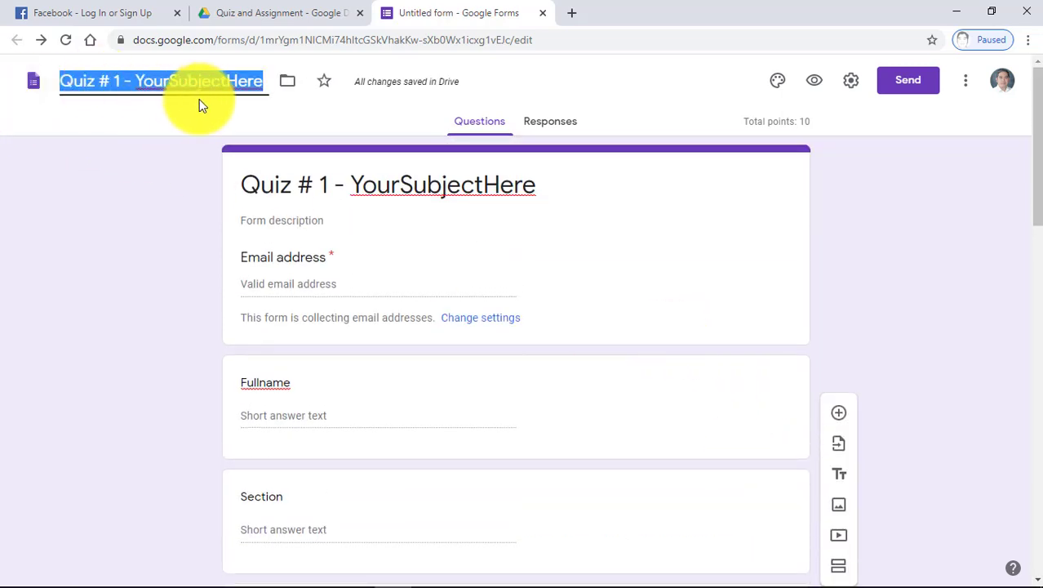
left_click(814, 91)
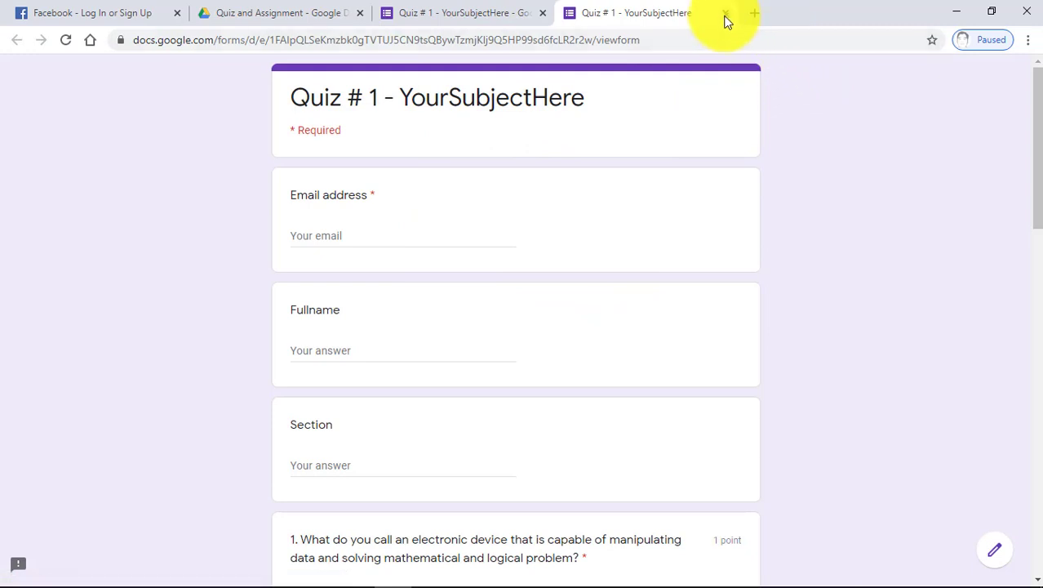
left_click(725, 14)
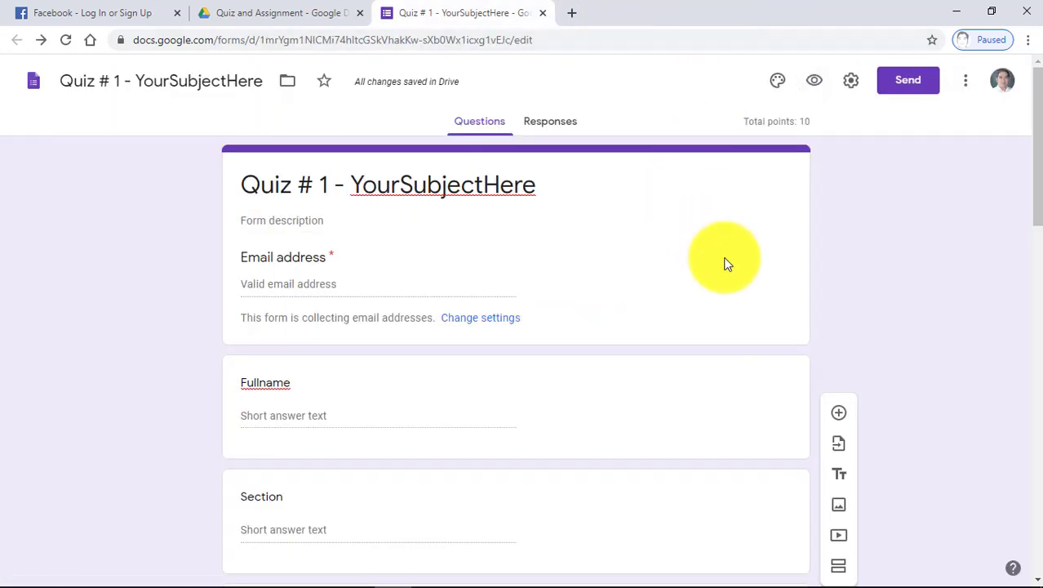
Step: Link the quiz responses to a new spreadsheet, then close the spreadsheet and form
left_click(569, 133)
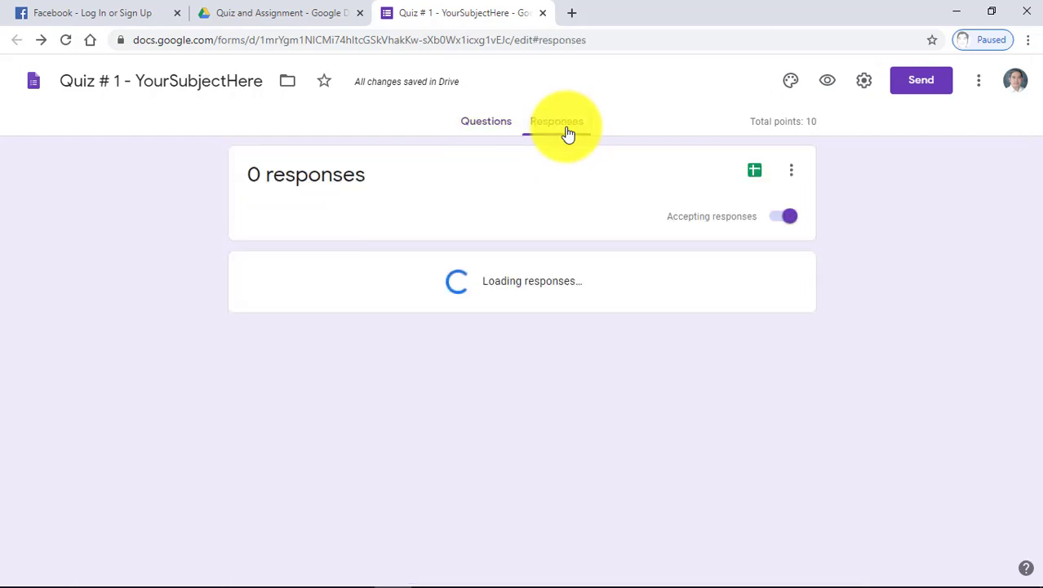
left_click(756, 176)
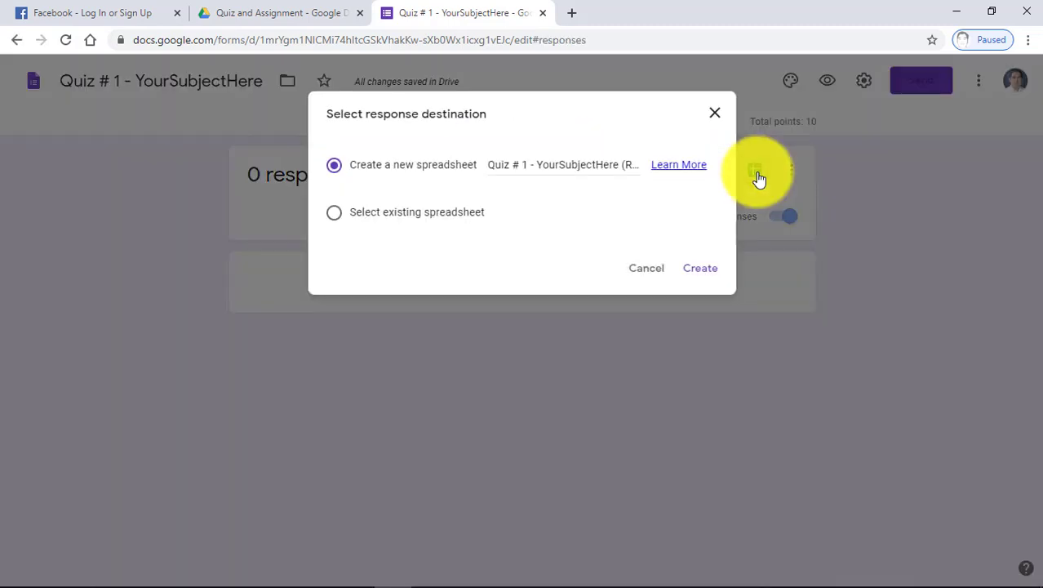
left_click(701, 269)
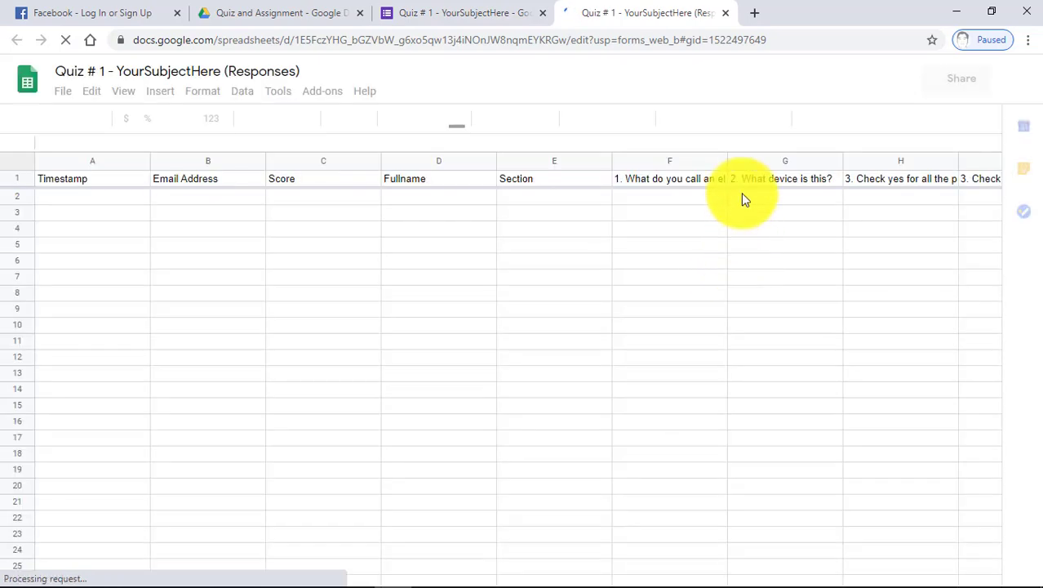
left_click(725, 13)
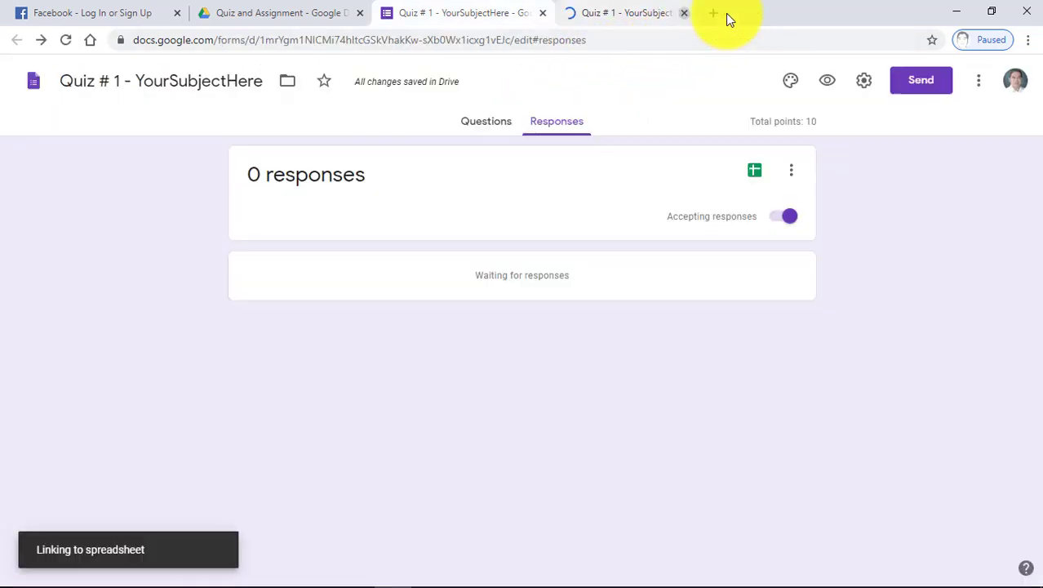
left_click(540, 13)
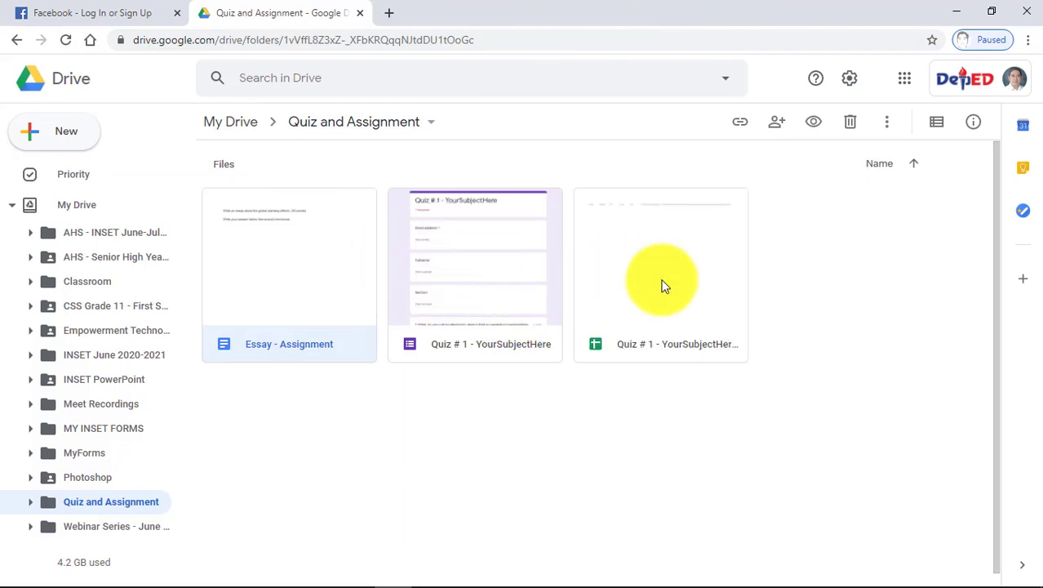
Step: Open the Quiz # 1 - YourSubjectHere form file from the Quiz and Assignment folder
left_click(662, 277)
left_click(483, 257)
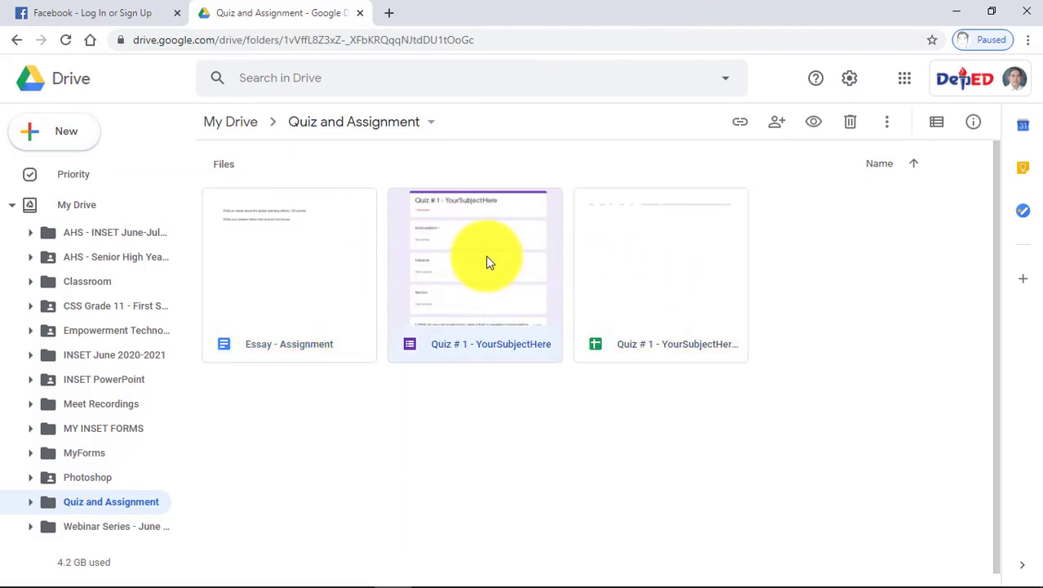
double_click(496, 267)
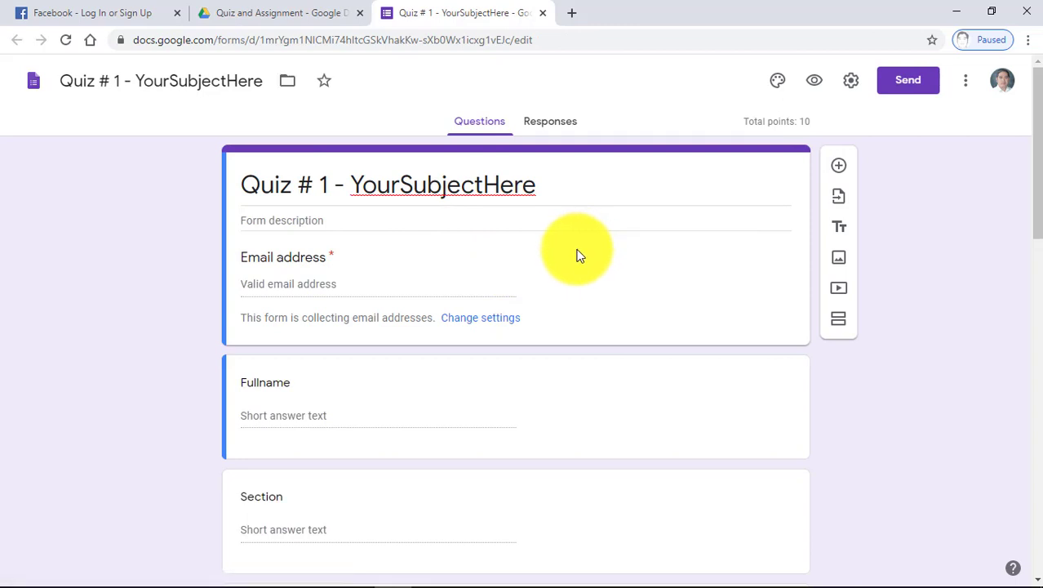
Step: In preview, enter the respondent's name, answer Computer for question 1 and USB Flash Drive for question 2
left_click(814, 91)
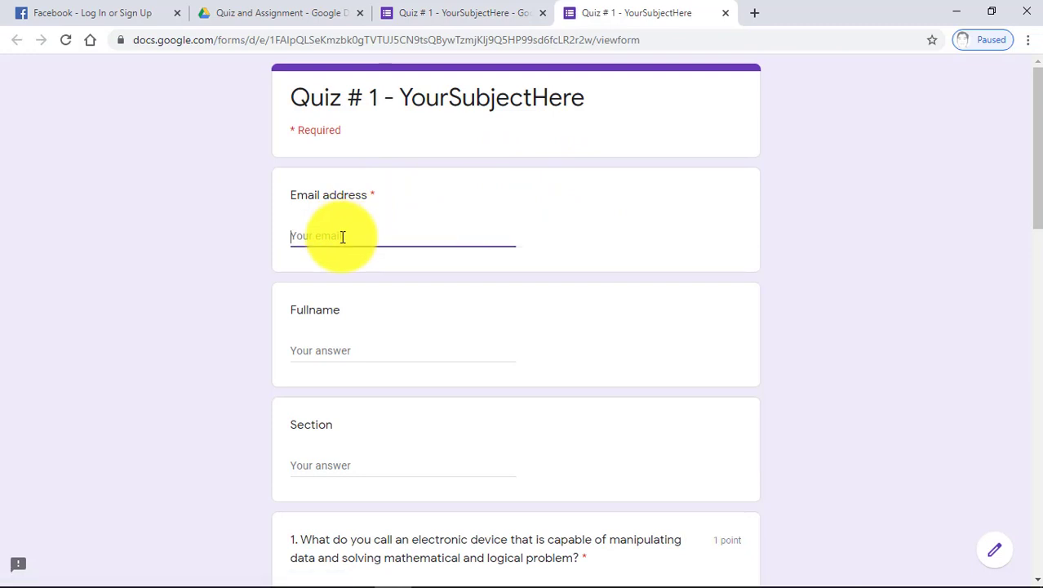
type("alex rivera")
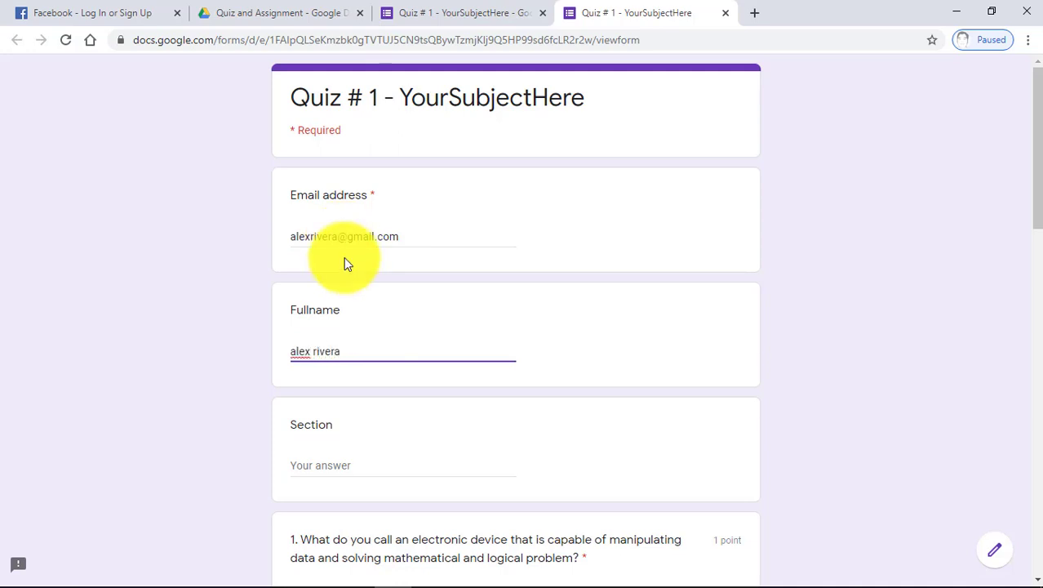
scroll(344, 257, "down", 4)
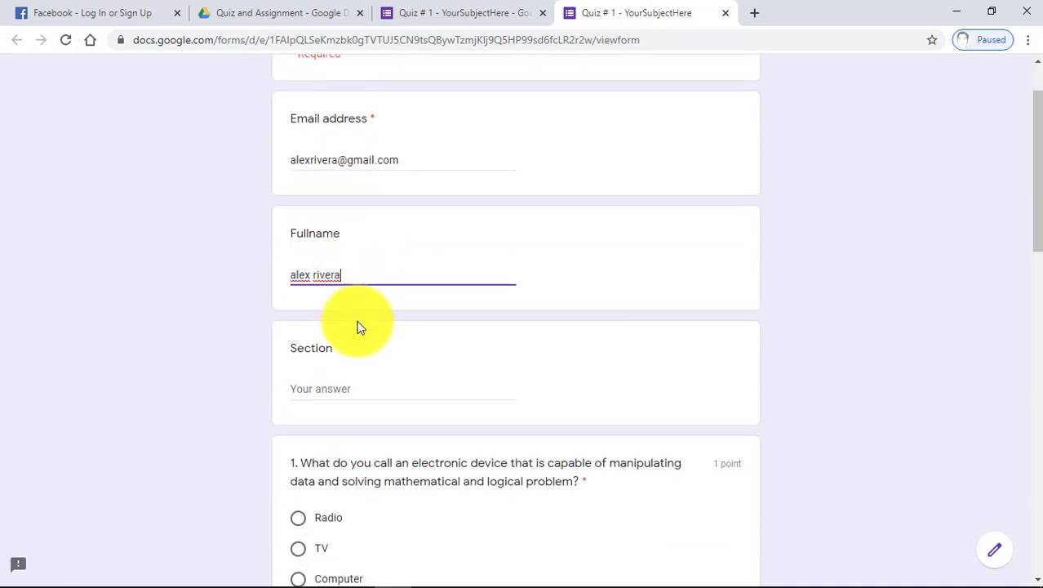
left_click(325, 155)
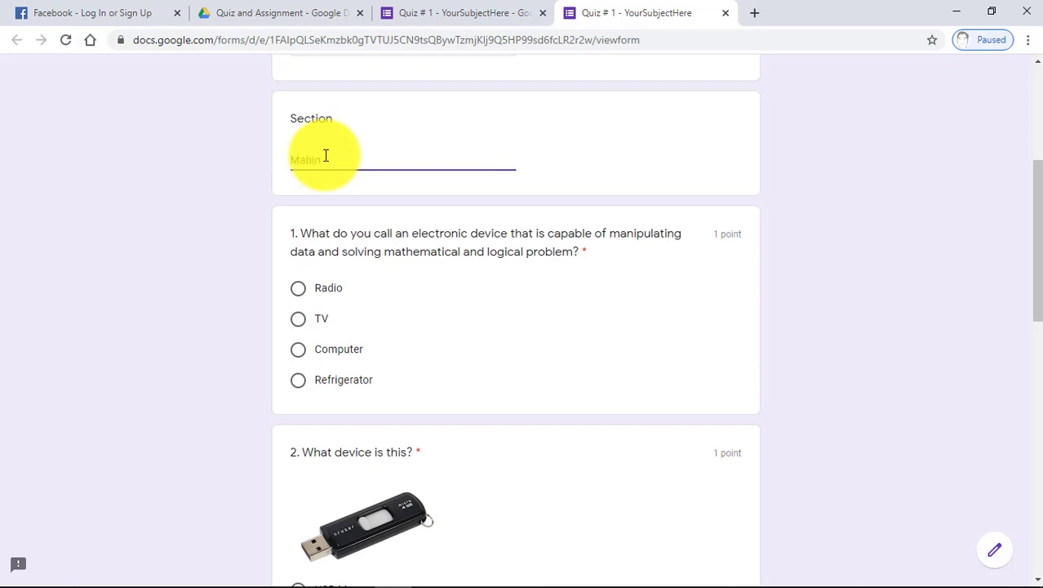
left_click(303, 325)
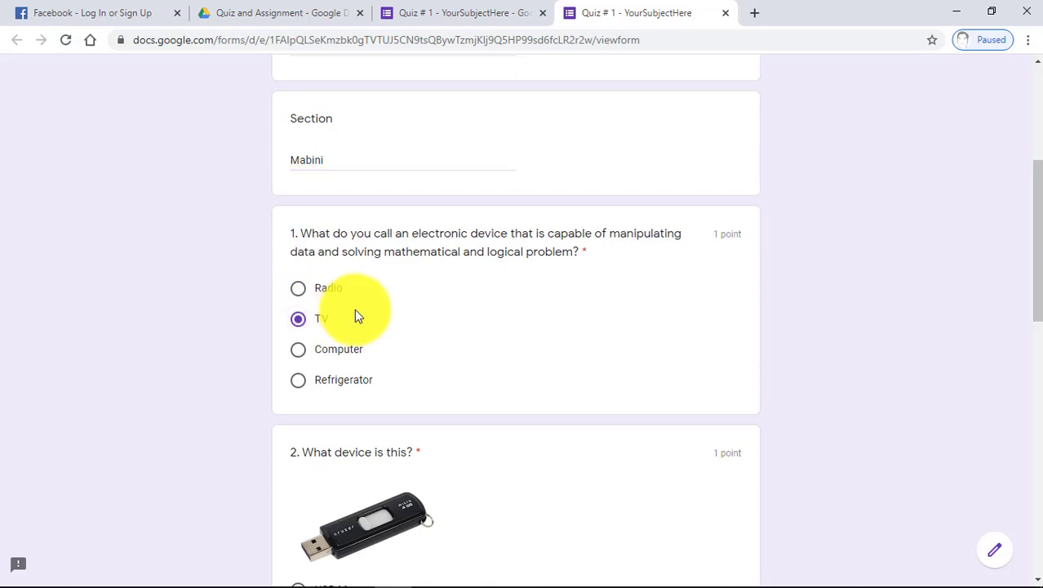
scroll(361, 306, "down", 2)
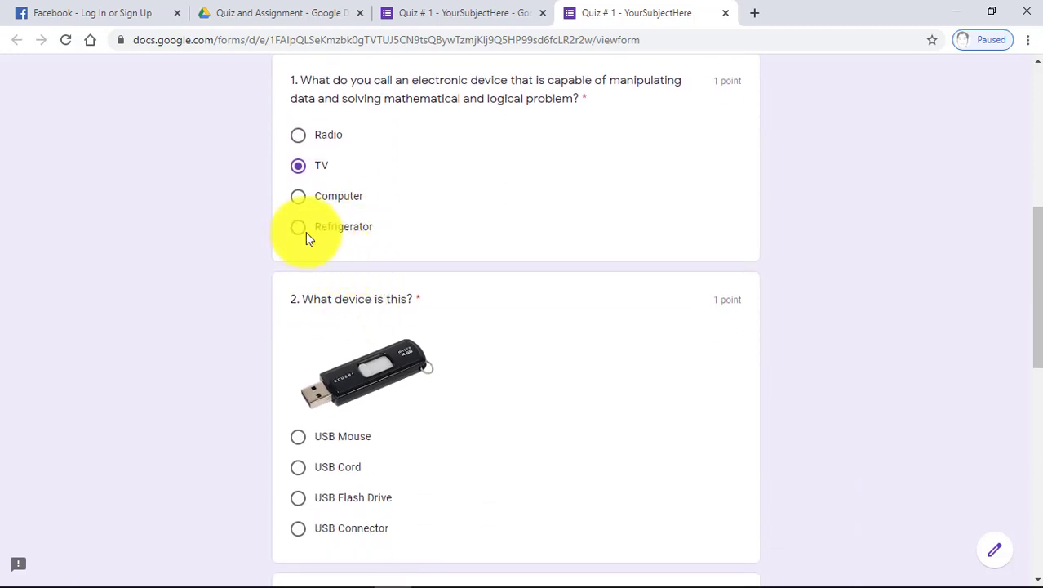
left_click(297, 198)
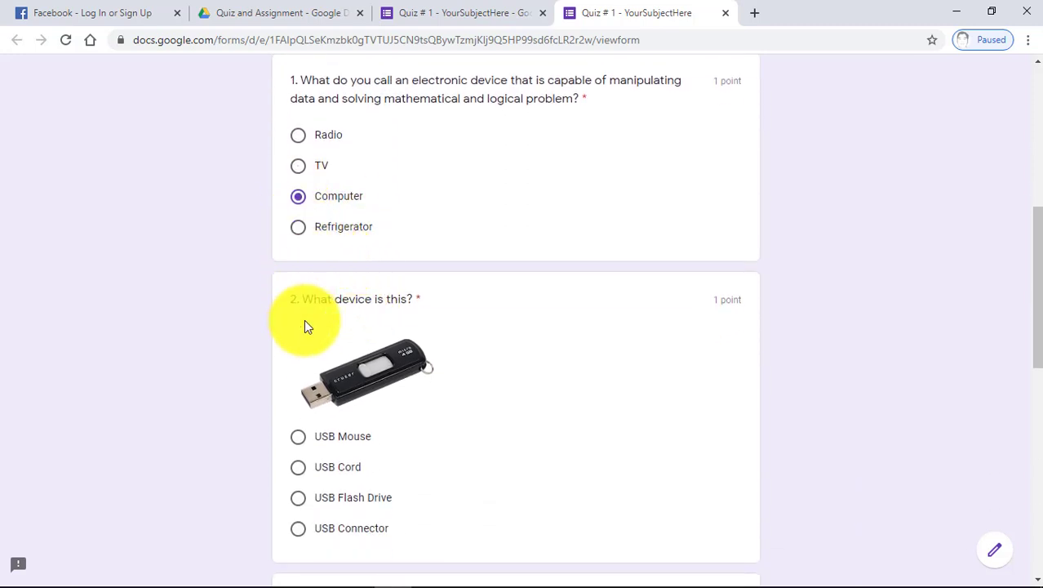
scroll(373, 374, "down", 3)
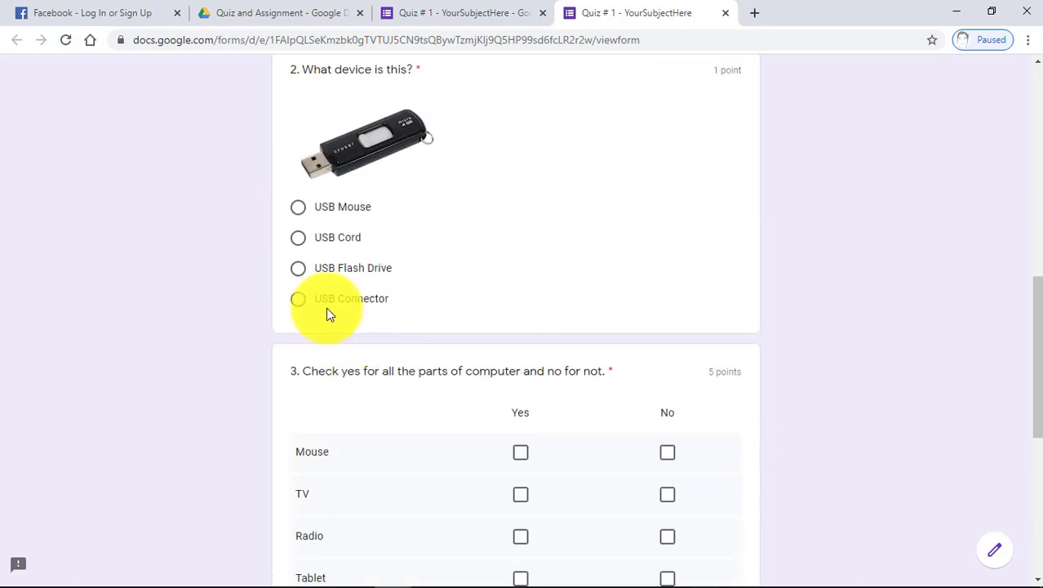
left_click(299, 269)
Step: Answer question 3's grid: Mouse and Keyboard Yes; TV, Radio and Tablet No
scroll(401, 390, "down", 3)
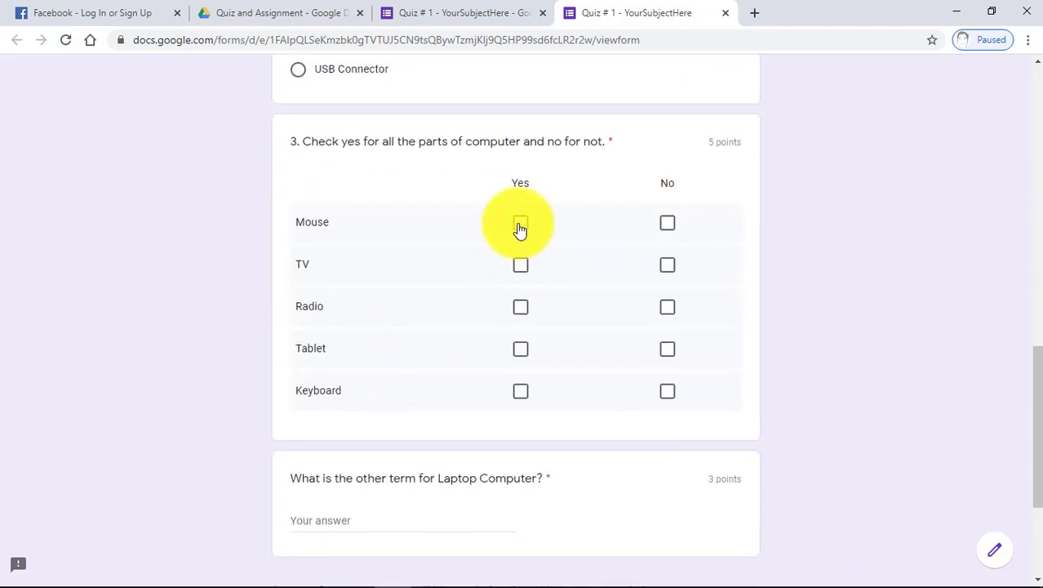
left_click(519, 222)
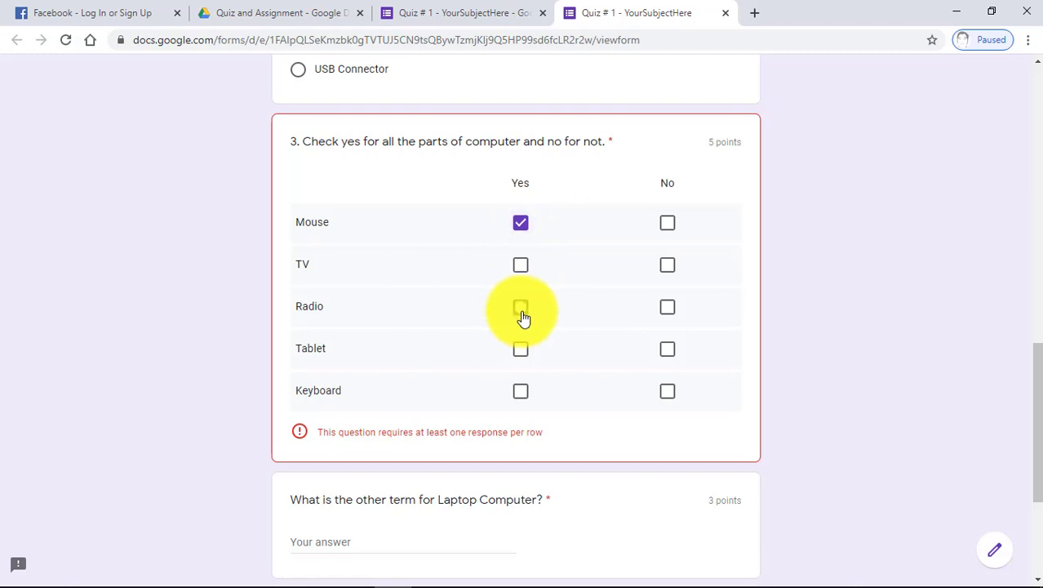
left_click(522, 317)
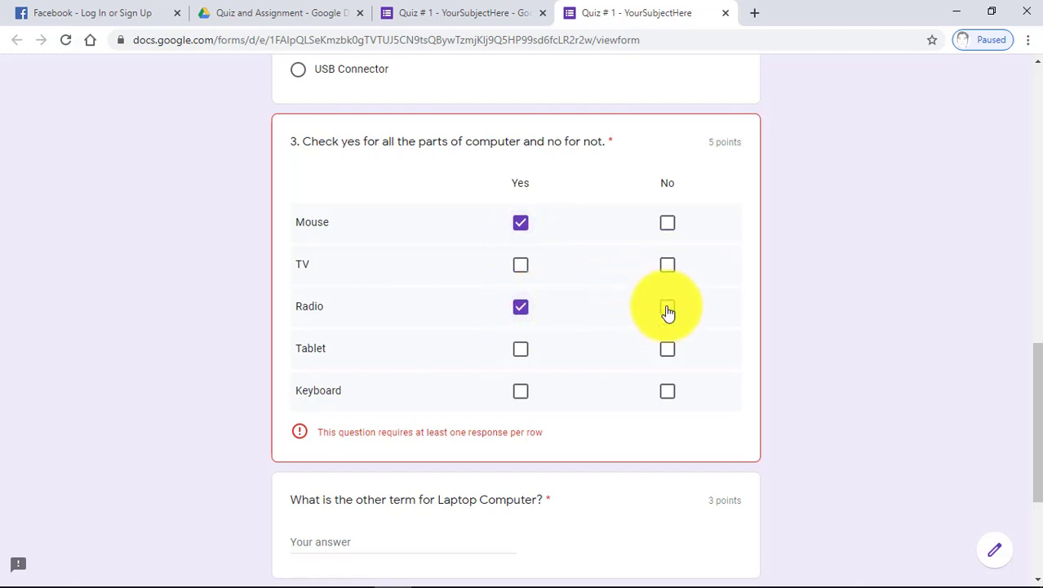
left_click(667, 310)
left_click(517, 315)
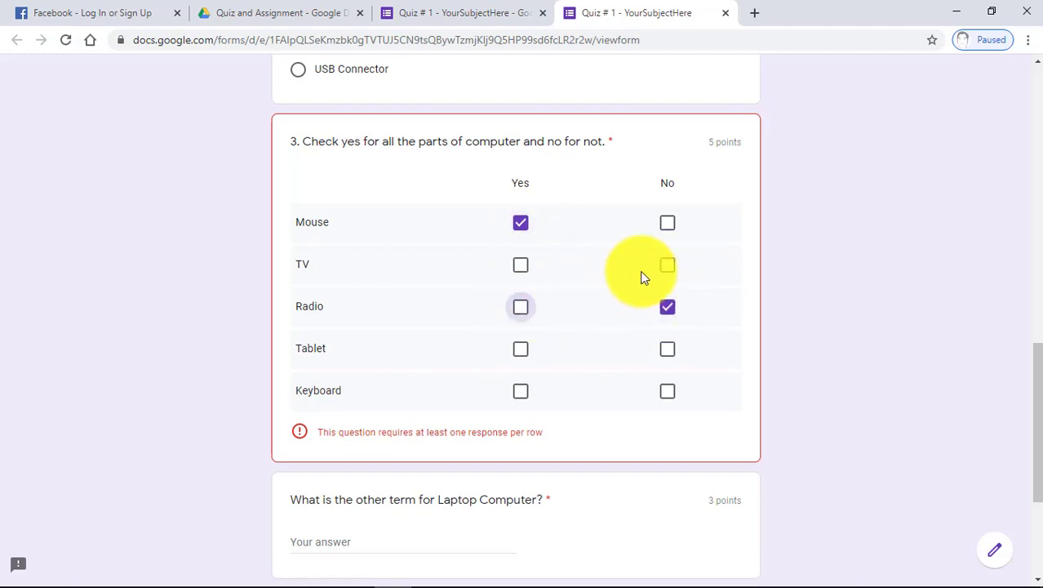
left_click(668, 265)
left_click(666, 349)
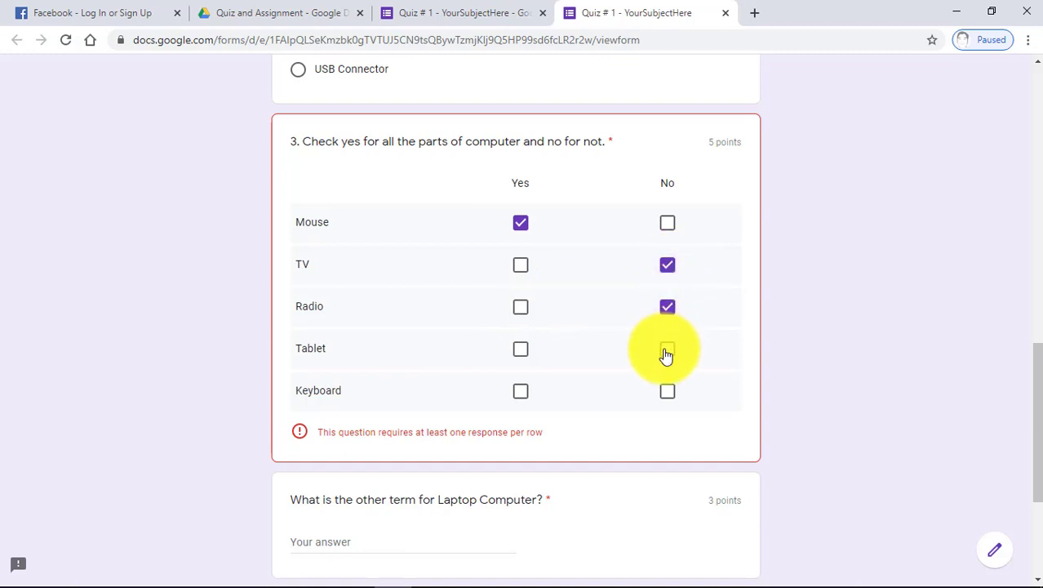
left_click(519, 392)
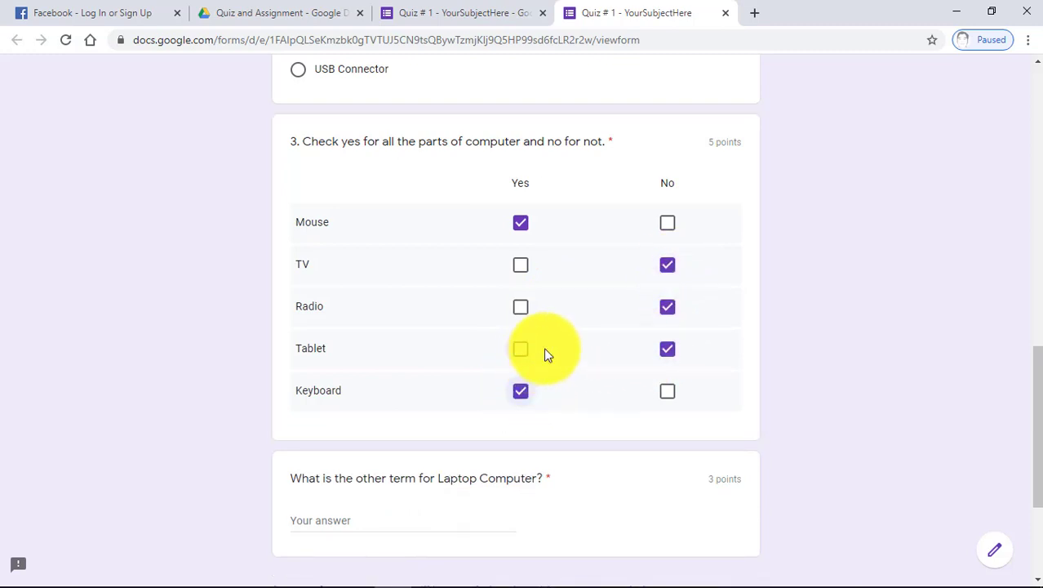
Step: Answer Notebook for the laptop question and submit the test response
scroll(556, 335, "down", 2)
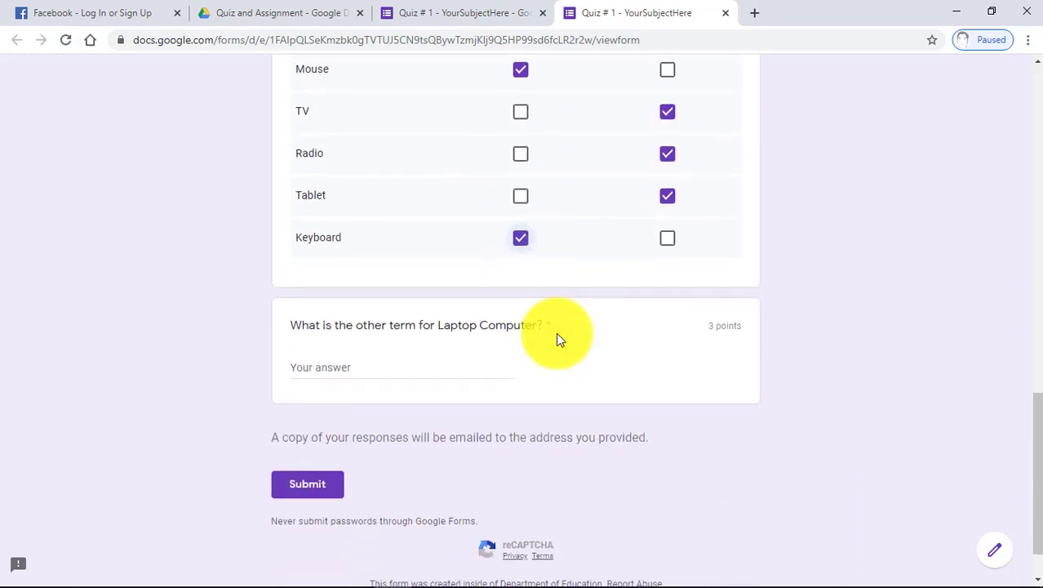
left_click(394, 360)
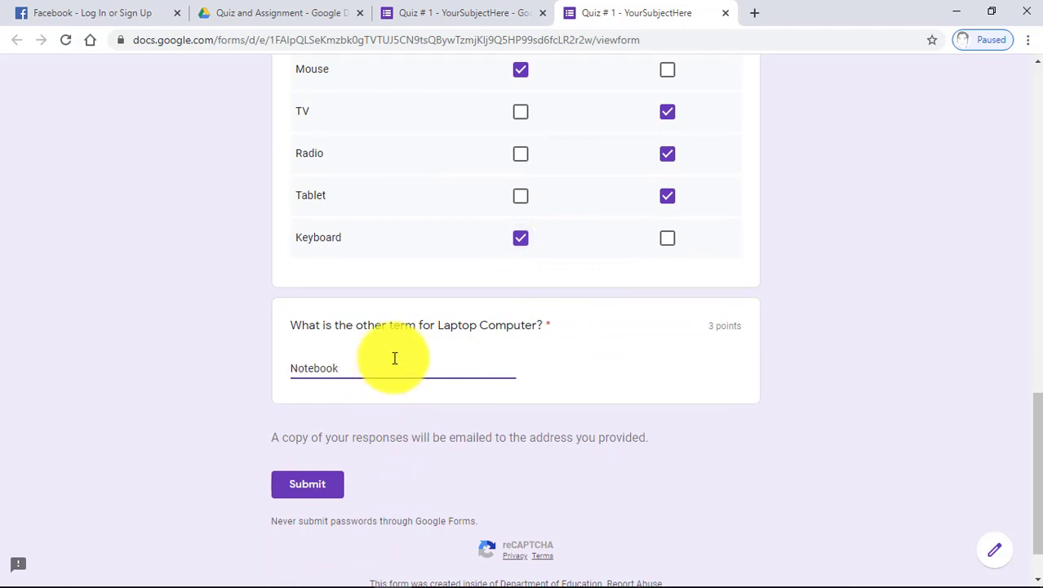
left_click(302, 499)
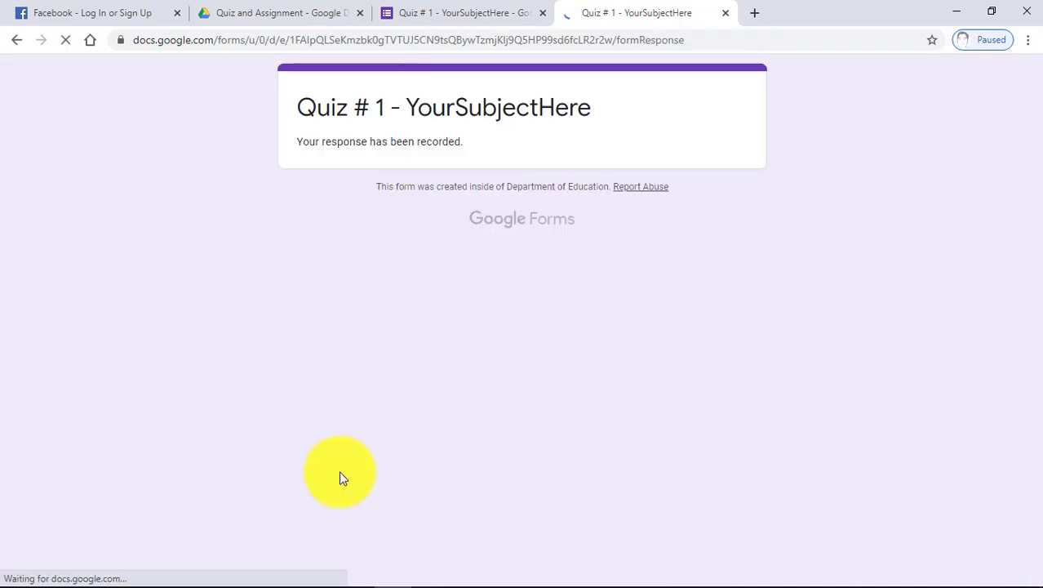
Step: Close the confirmation and form editor tabs, confirm the response sheet shows 10/10, then close it
left_click(724, 13)
left_click(543, 13)
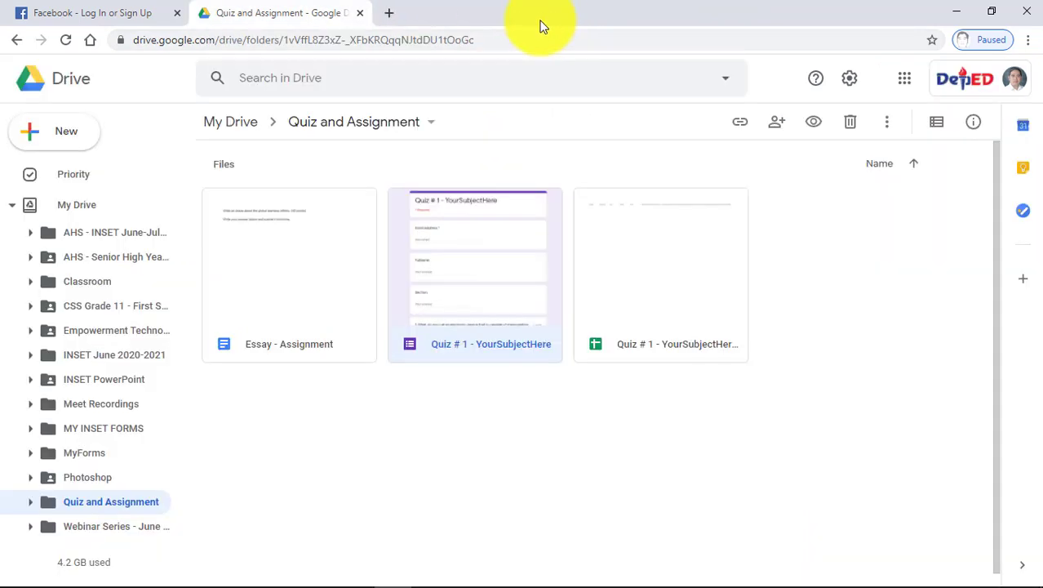
double_click(659, 283)
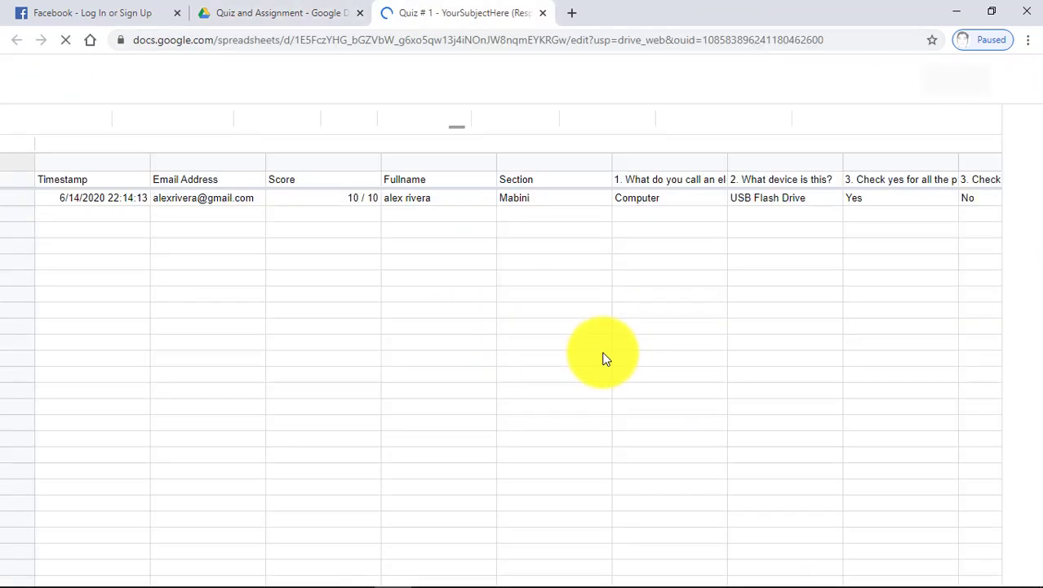
left_click(542, 13)
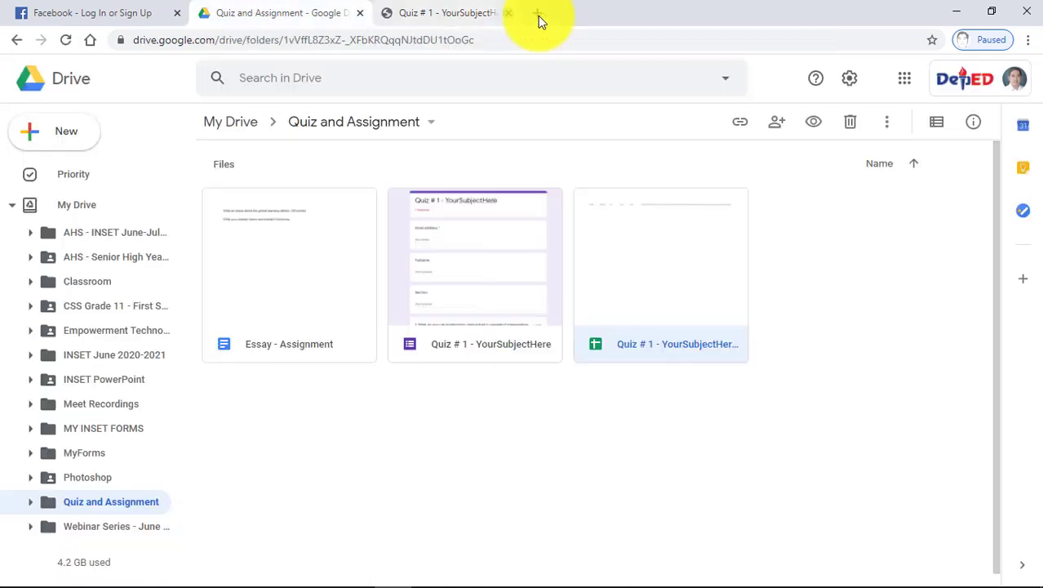
left_click(524, 305)
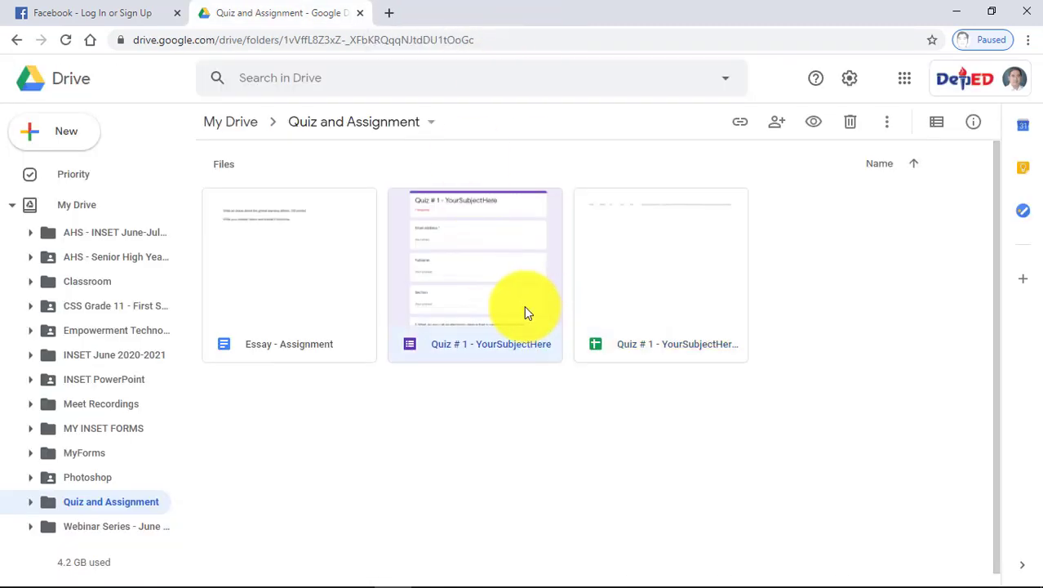
Step: Open Google Classroom from the apps grid and go to Grade 12 CSS SY 2020-21's Classwork
left_click(899, 85)
left_click(836, 237)
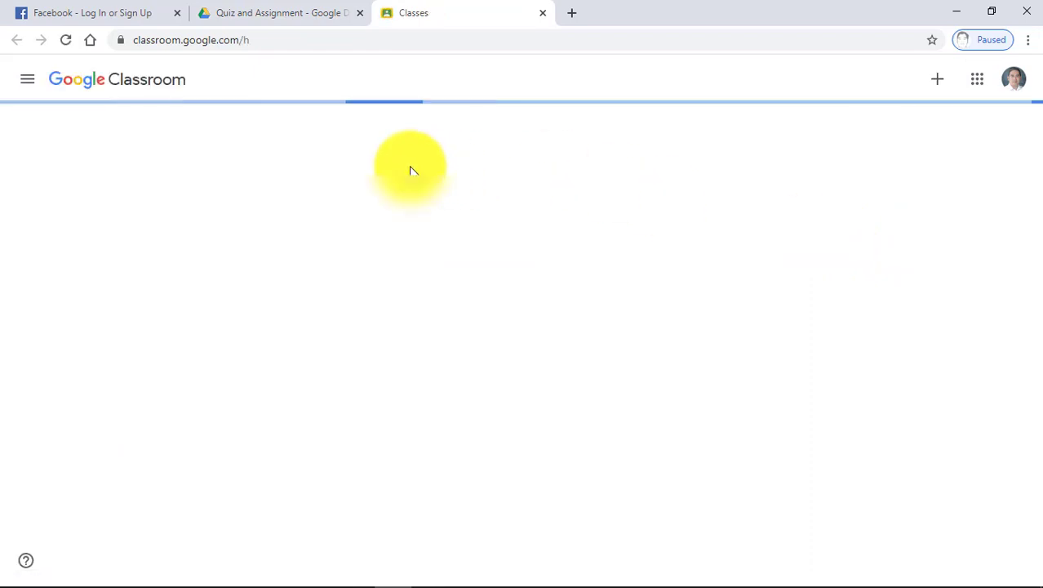
left_click(592, 147)
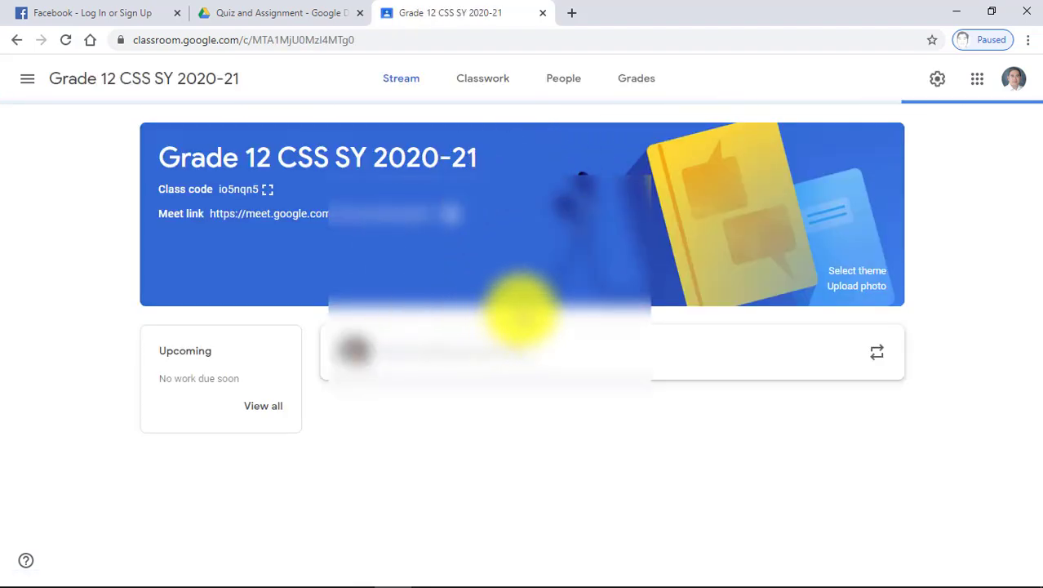
left_click(483, 82)
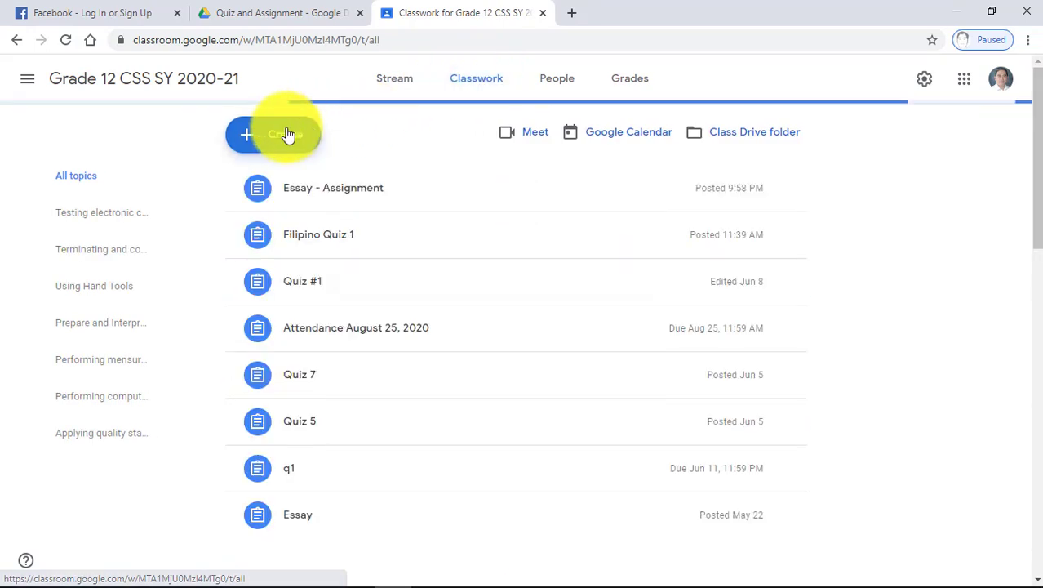
Step: Create a quiz assignment titled 'Quiz 1' with instructions 'Read the instructions carefully and answer the questions'
left_click(285, 136)
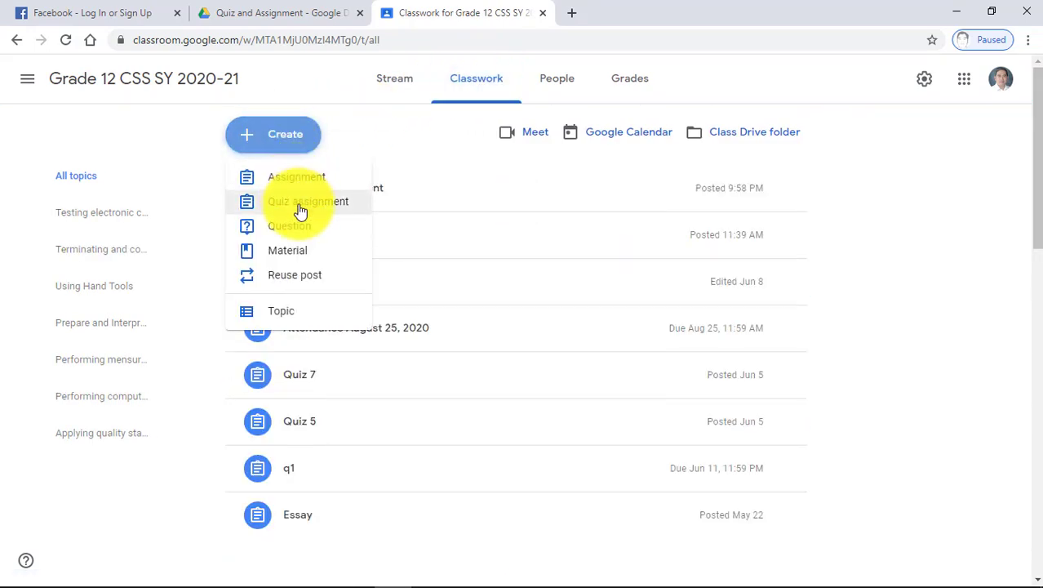
left_click(300, 210)
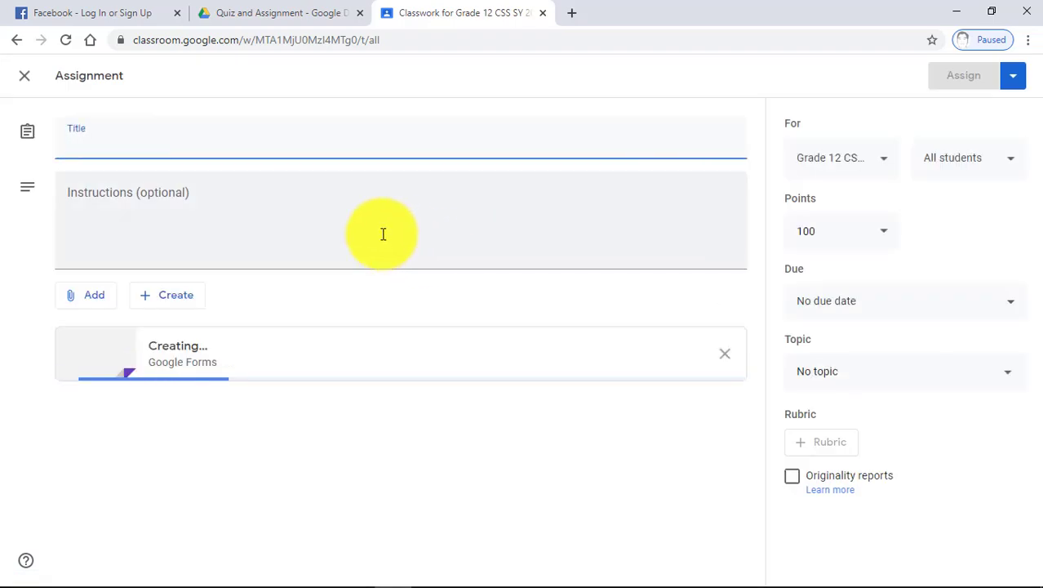
left_click(244, 149)
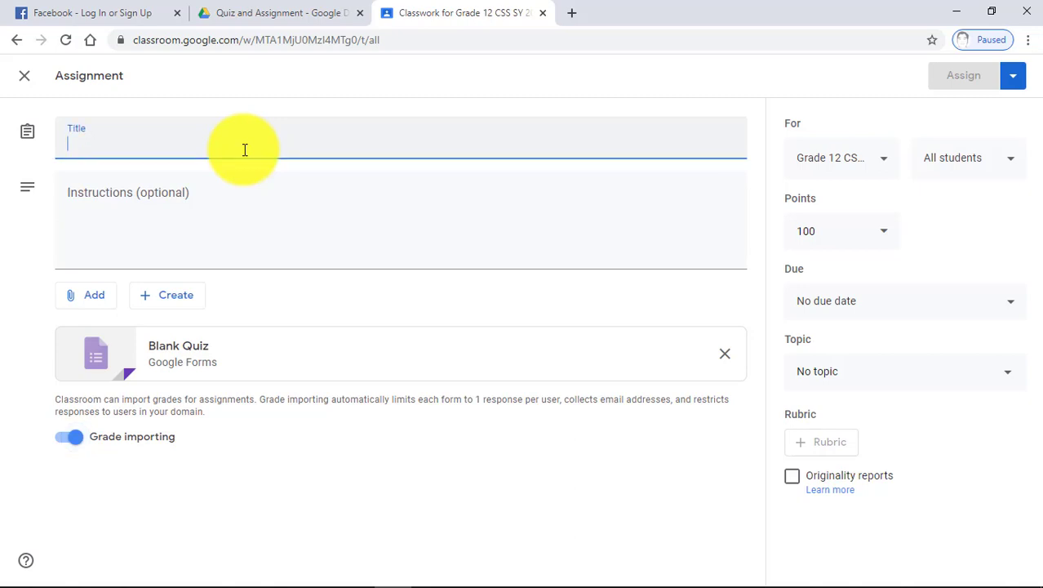
type("Q")
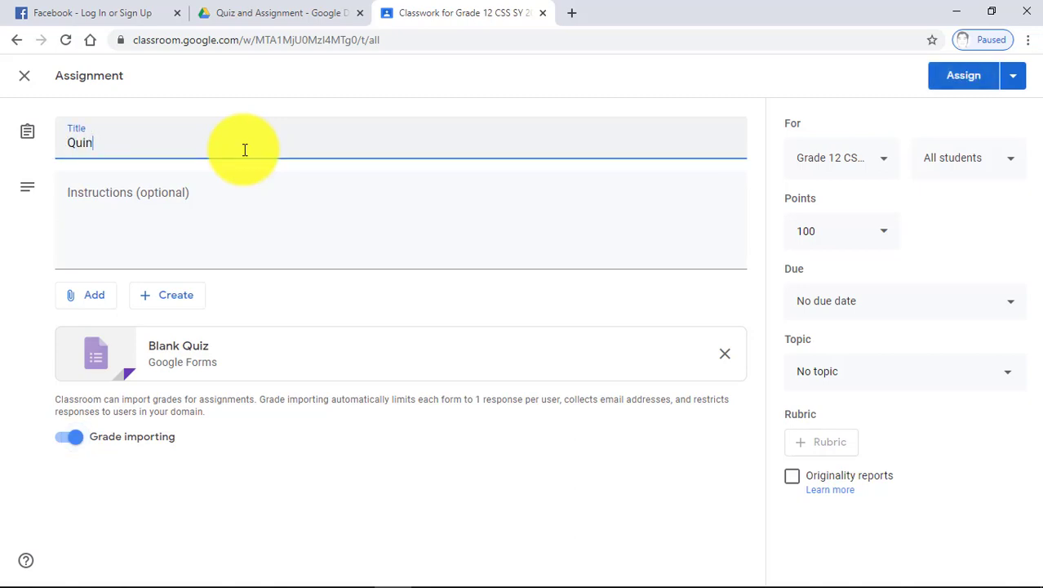
type("uiz 1")
left_click(185, 210)
type("Read the instructions carefully and answer the questions.")
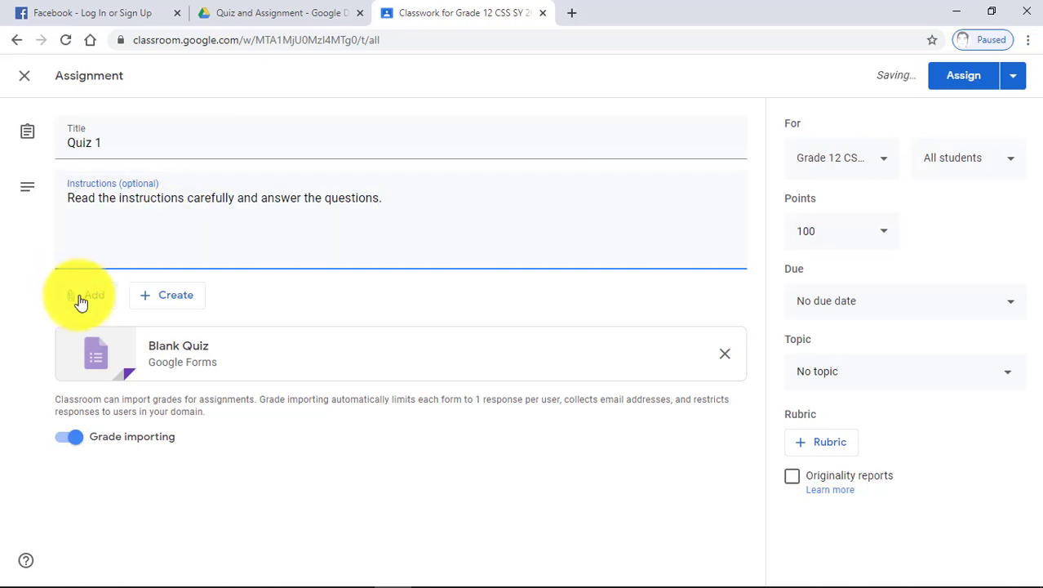
left_click(78, 299)
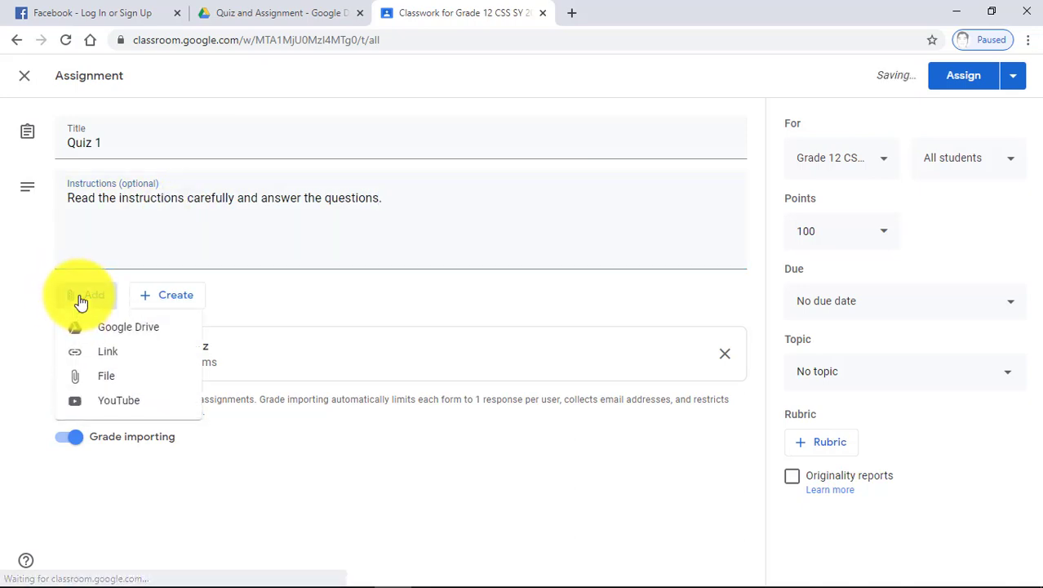
Step: Attach 'Quiz # 1 - YourSubjectHere' from My Drive > Quiz and Assignment via Google Drive
left_click(112, 336)
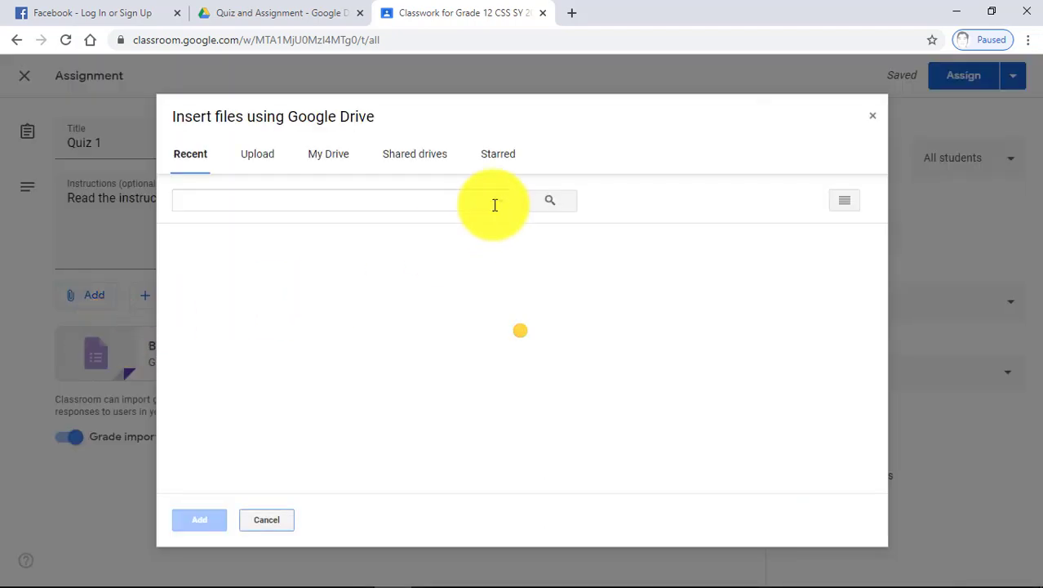
left_click(330, 156)
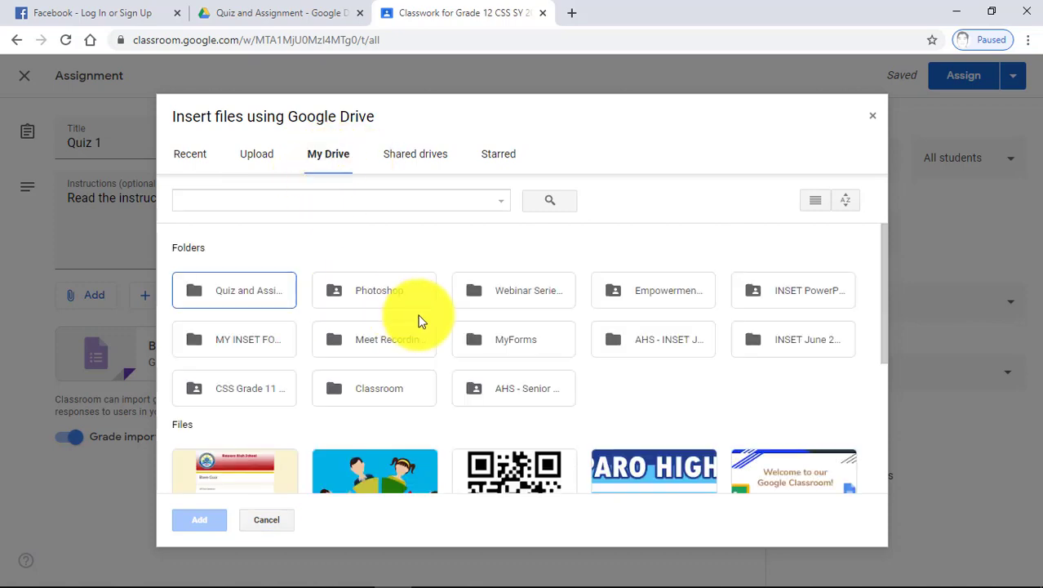
double_click(253, 293)
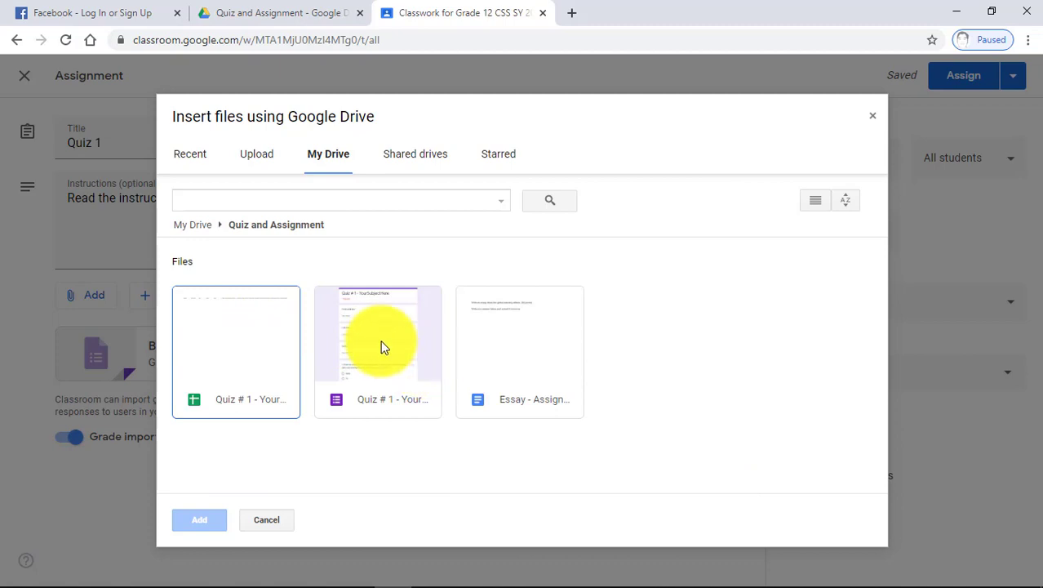
left_click(380, 339)
left_click(200, 520)
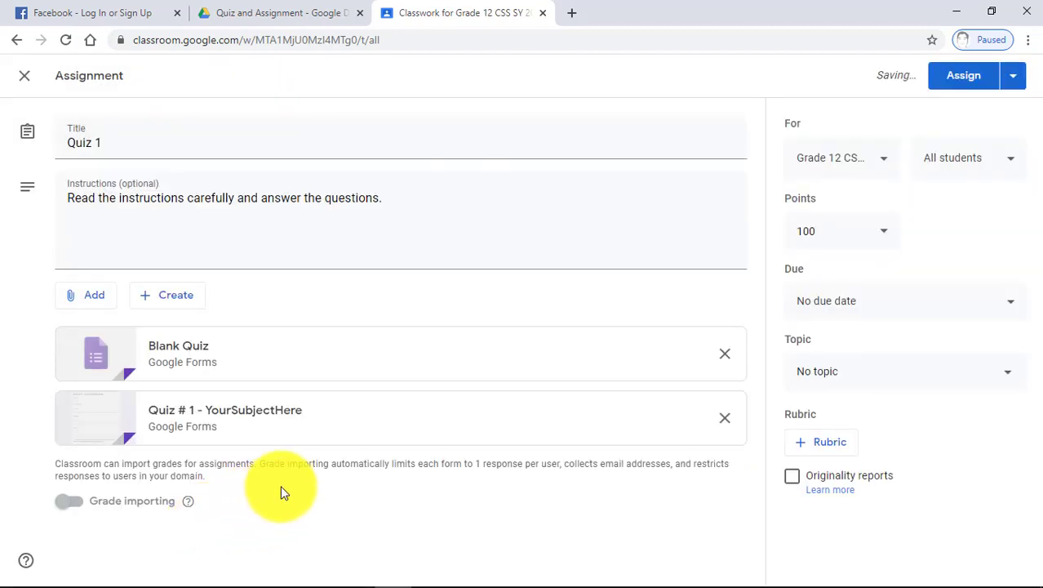
Step: Remove the Blank Quiz attachment, keep grade importing on, and set the points to 10
left_click(724, 354)
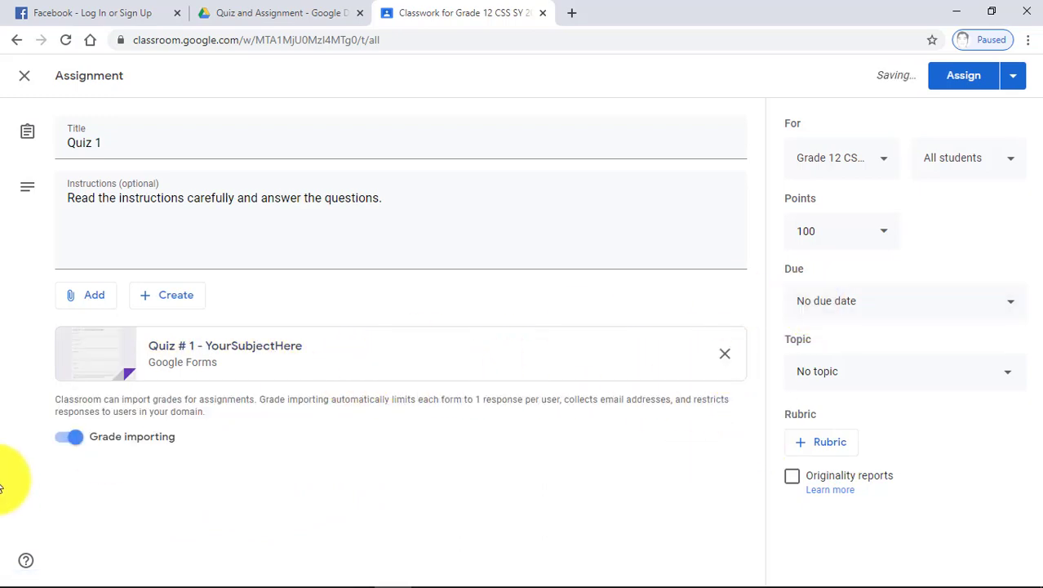
left_click(71, 439)
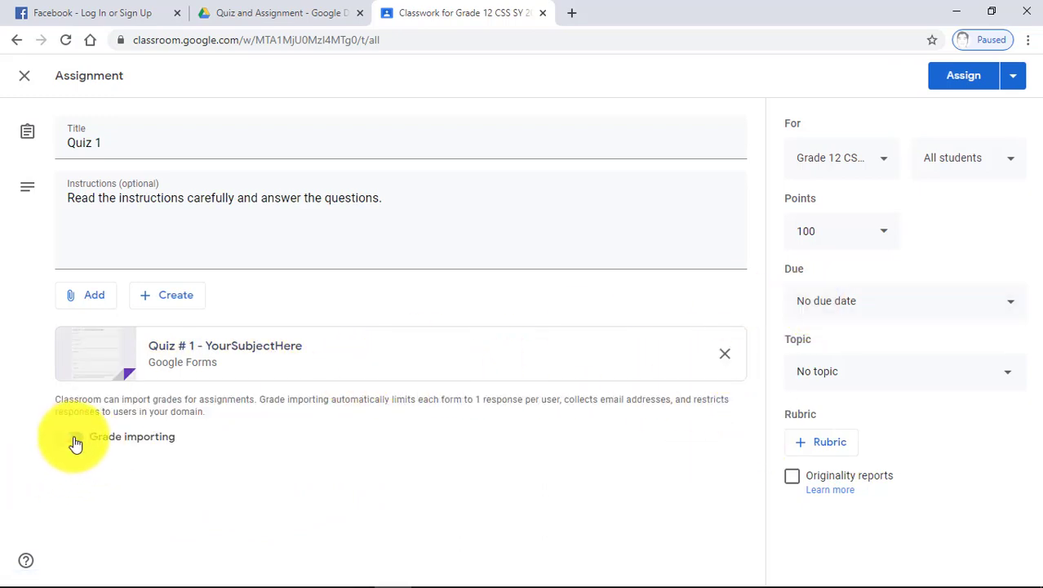
left_click(75, 443)
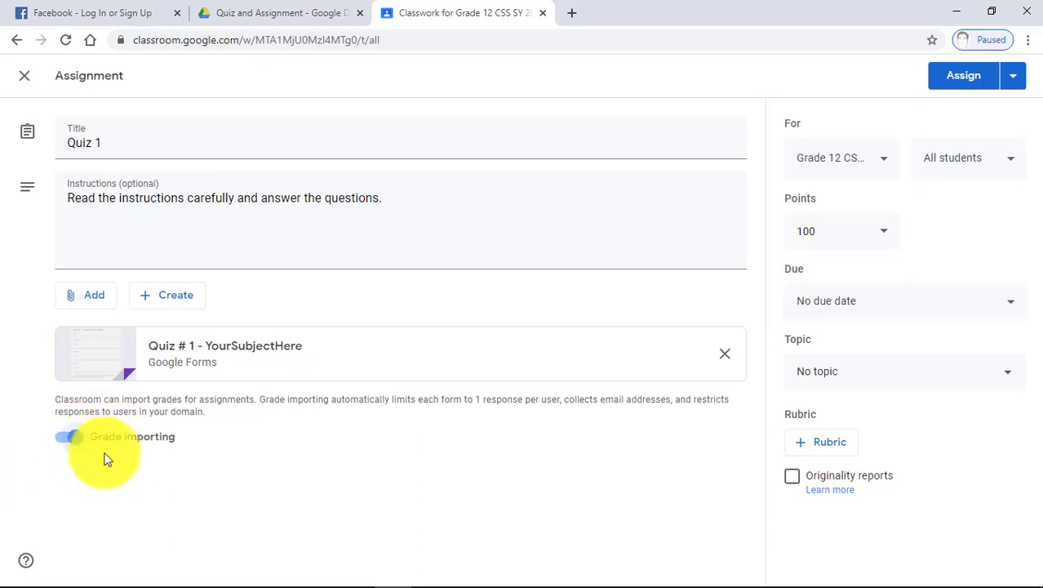
left_click(886, 237)
left_click_drag(885, 233, 789, 231)
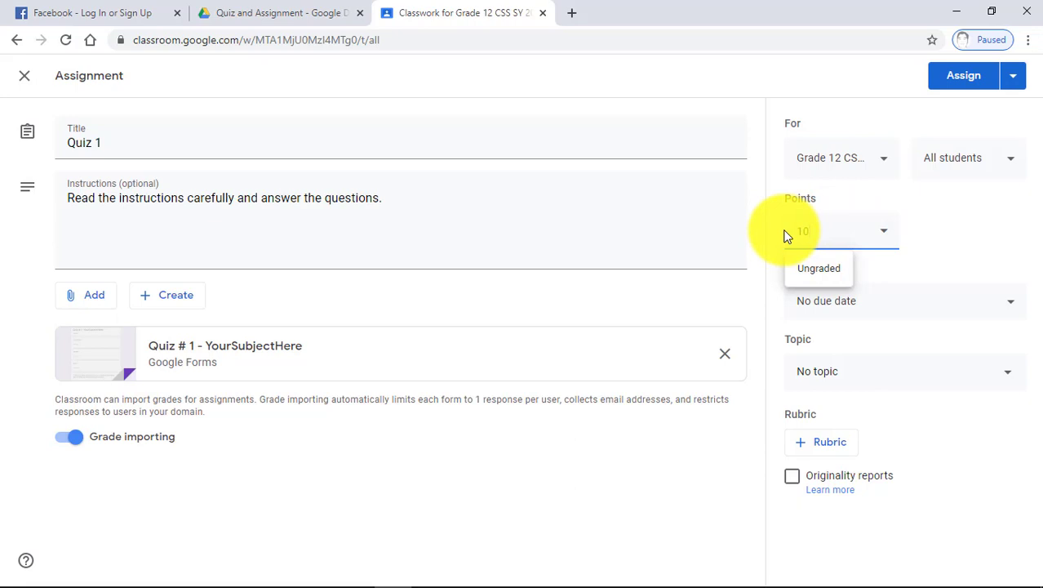
Step: Set the due date to June 16 and assign the quiz to the class
left_click(1009, 312)
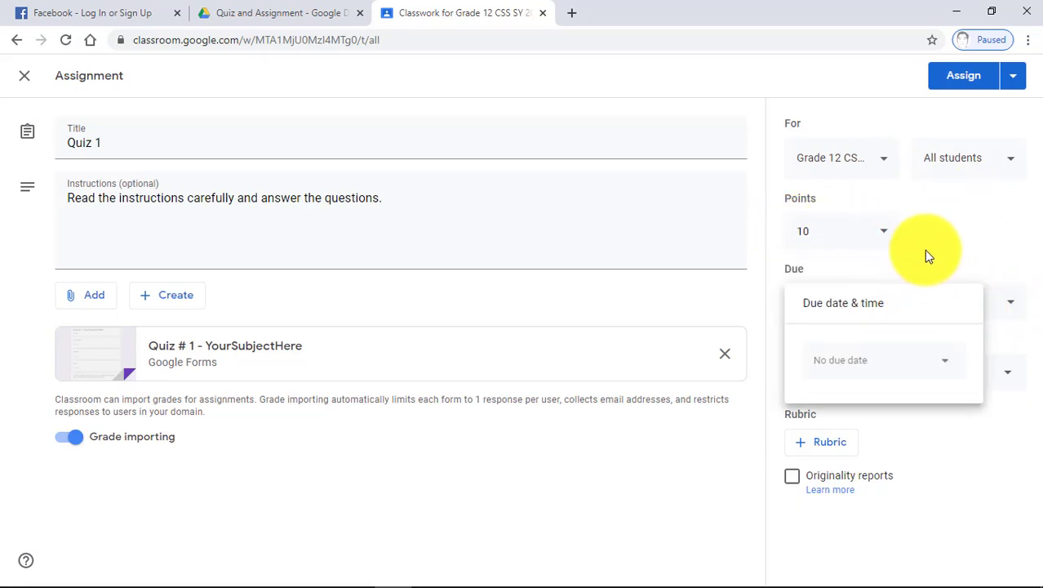
left_click(948, 369)
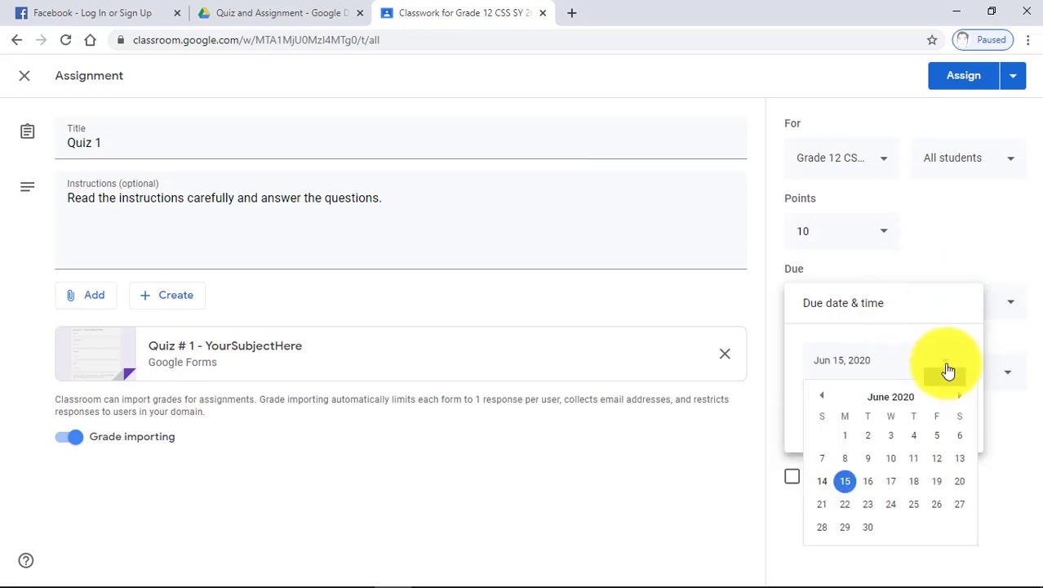
left_click(869, 482)
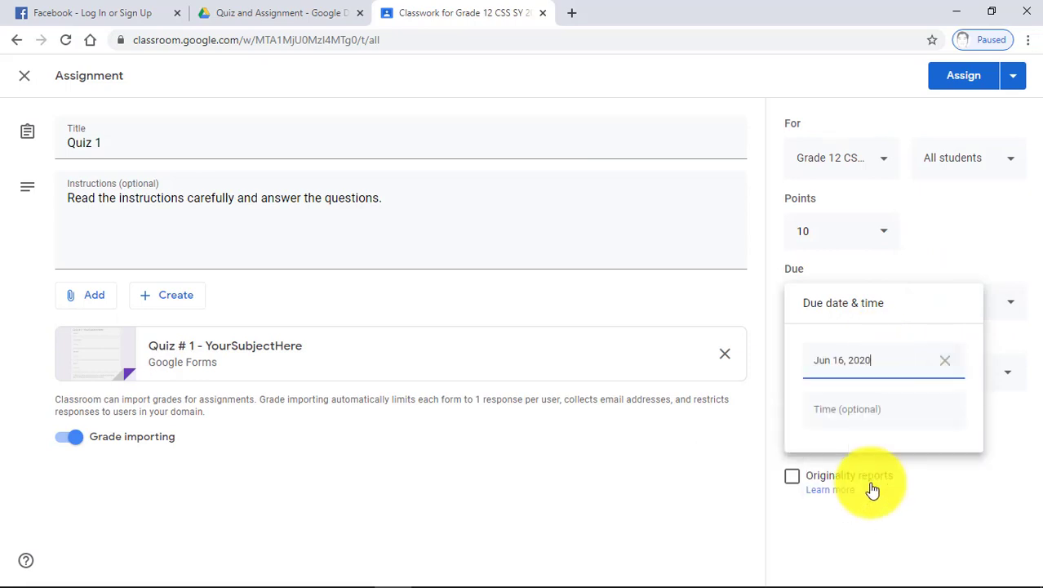
left_click(984, 268)
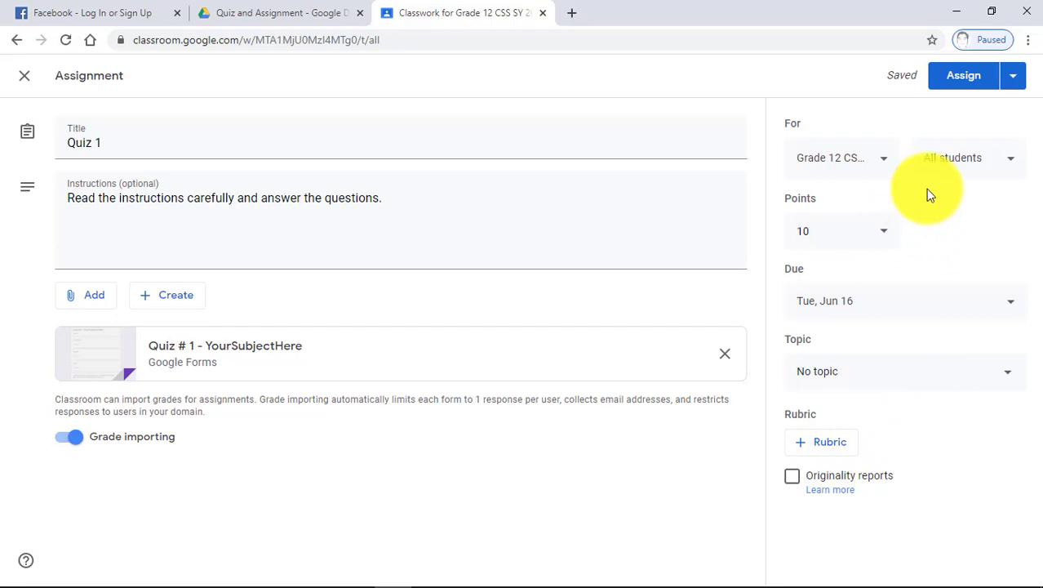
left_click(965, 80)
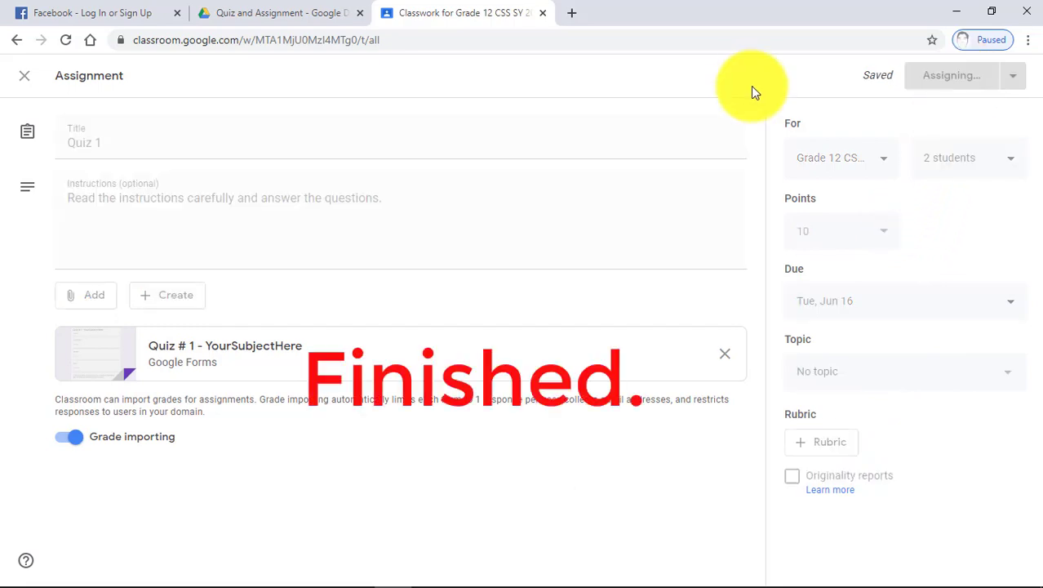